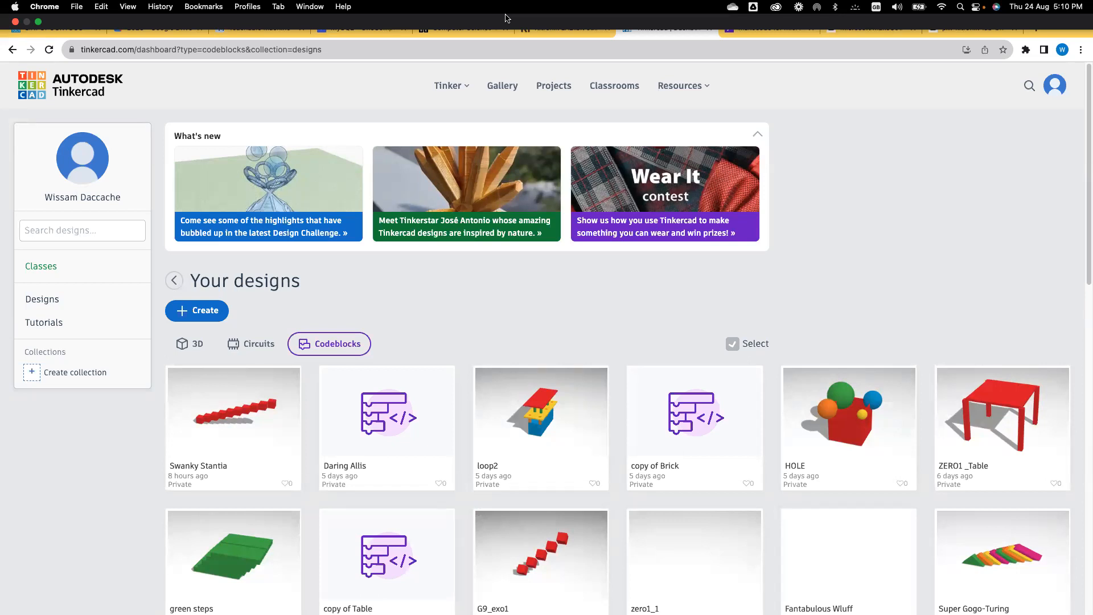
# Create a new 3D design from the 3D section of the designs dashboard.
pyautogui.click(182, 345)
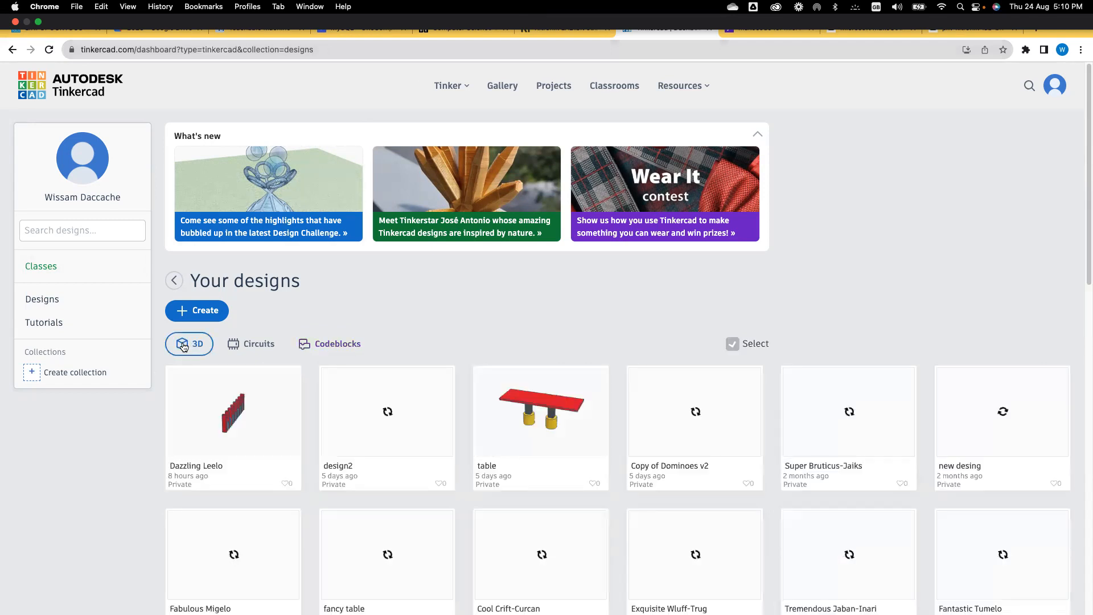
pyautogui.click(194, 315)
pyautogui.click(204, 345)
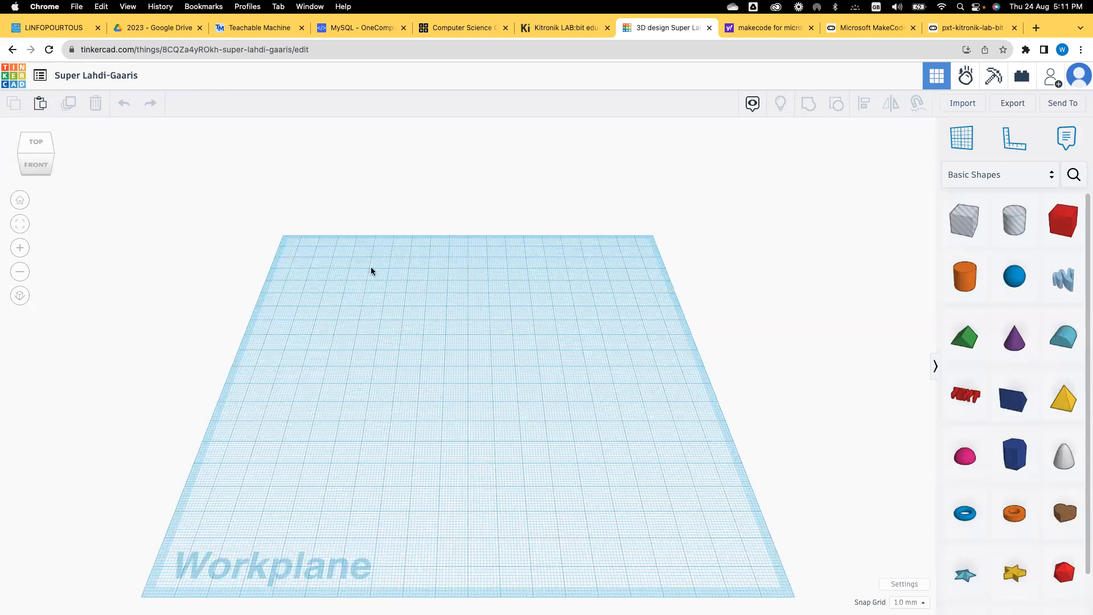
# Place the Cage shape from the Structures & Scenery collection on the workplane and delete it.
pyautogui.moveTo(46, 167); pyautogui.dragTo(30, 166)
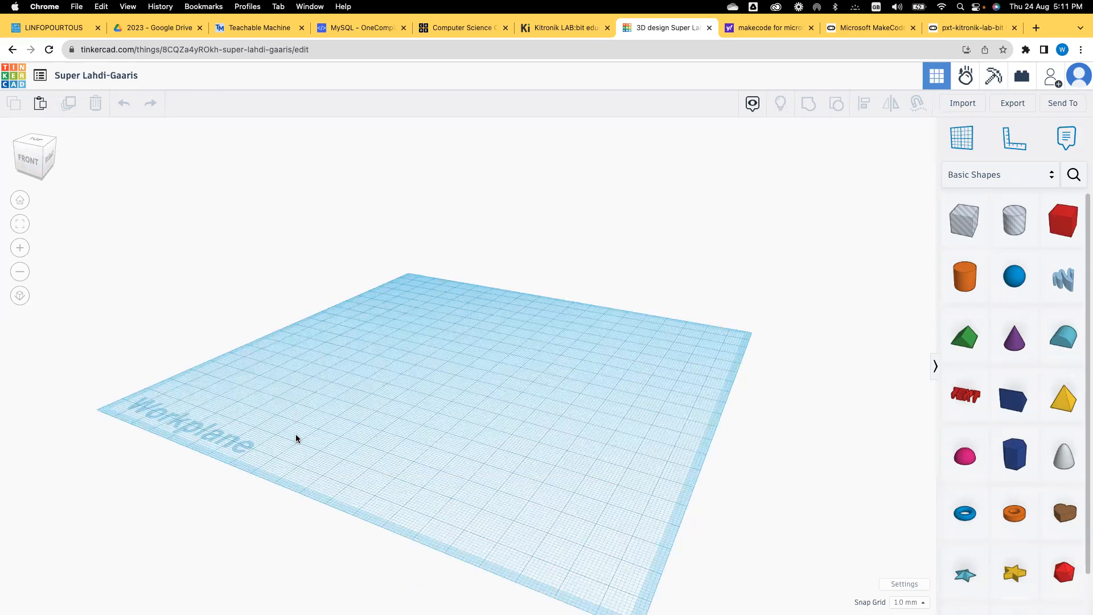
pyautogui.moveTo(310, 464)
pyautogui.mouseDown(button='right')
pyautogui.moveTo(302, 439)
pyautogui.moveTo(342, 405)
pyautogui.moveTo(326, 460)
pyautogui.moveTo(165, 472)
pyautogui.moveTo(280, 490)
pyautogui.moveTo(391, 444)
pyautogui.moveTo(371, 426)
pyautogui.moveTo(233, 449)
pyautogui.moveTo(183, 476)
pyautogui.moveTo(298, 473)
pyautogui.moveTo(320, 468)
pyautogui.moveTo(276, 431)
pyautogui.moveTo(193, 442)
pyautogui.moveTo(180, 454)
pyautogui.moveTo(266, 471)
pyautogui.moveTo(319, 458)
pyautogui.mouseUp(button='right')
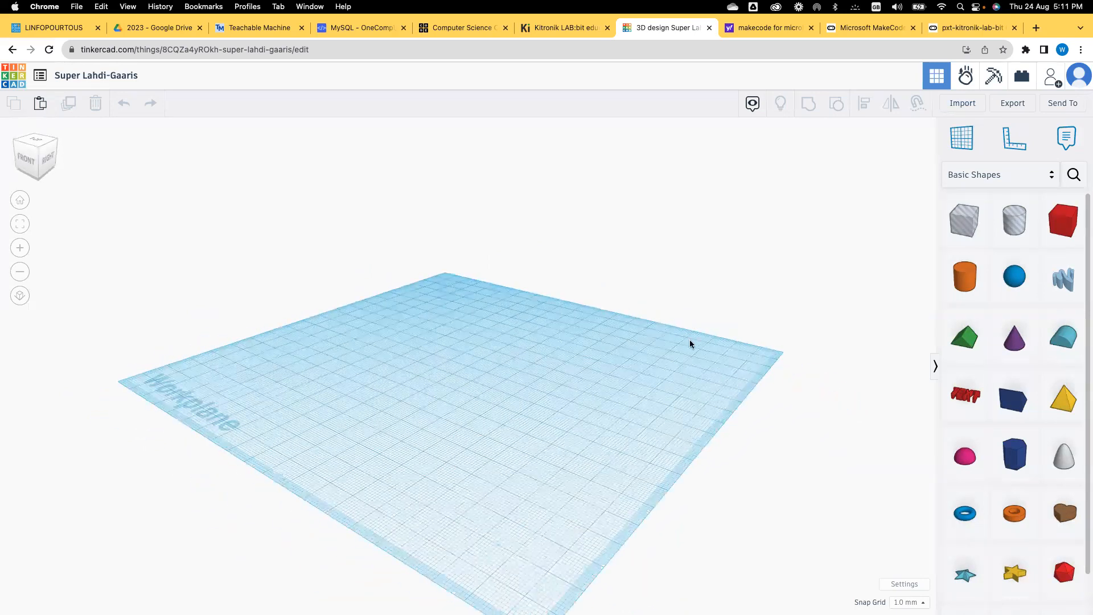
pyautogui.click(1052, 177)
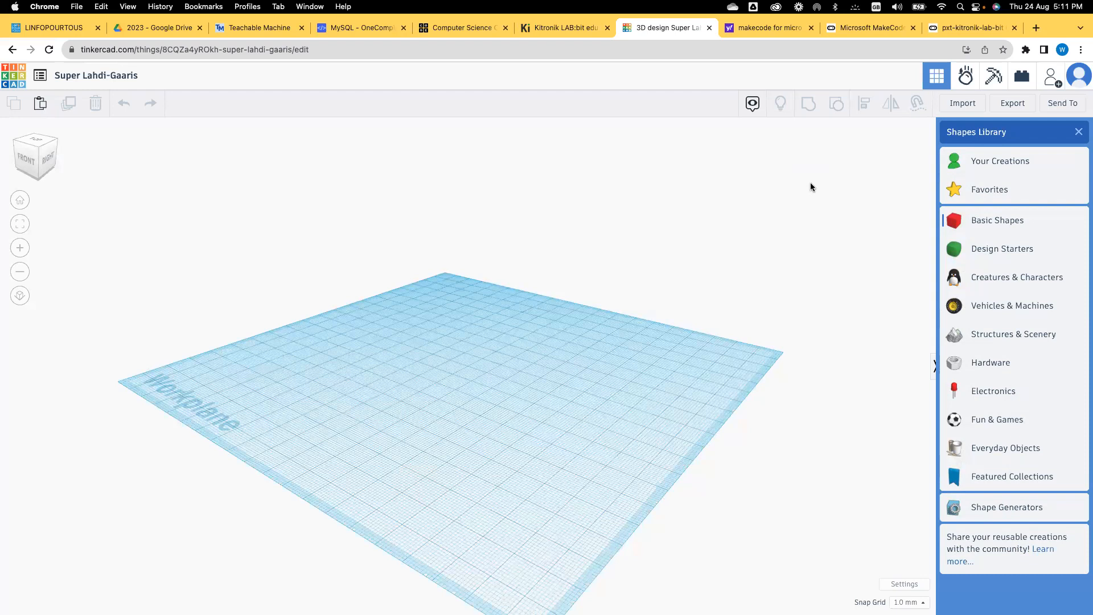
pyautogui.click(983, 336)
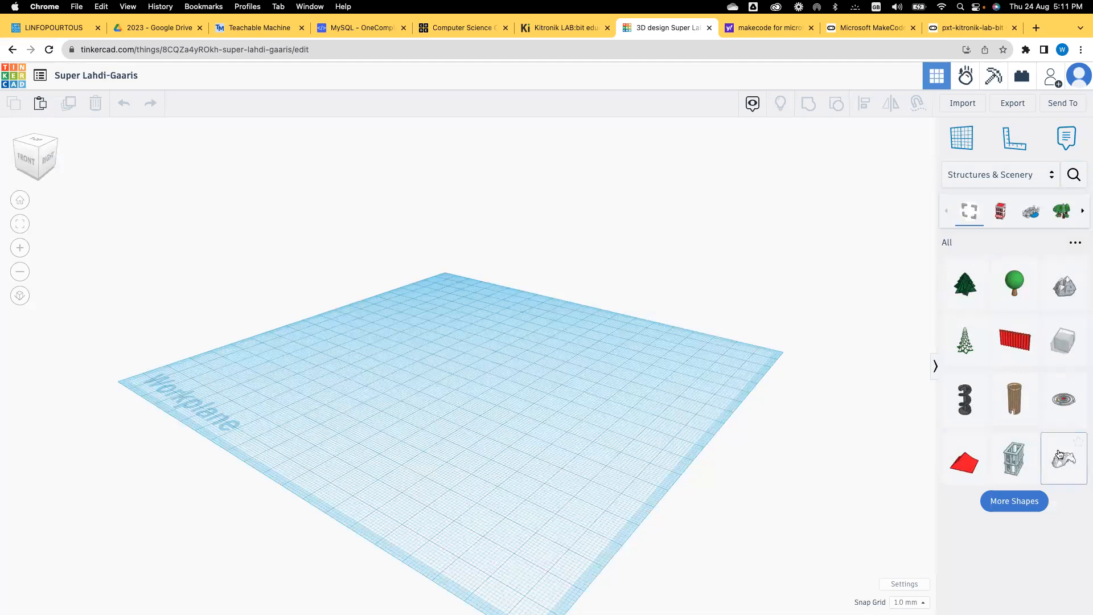
pyautogui.moveTo(1013, 456); pyautogui.dragTo(544, 407)
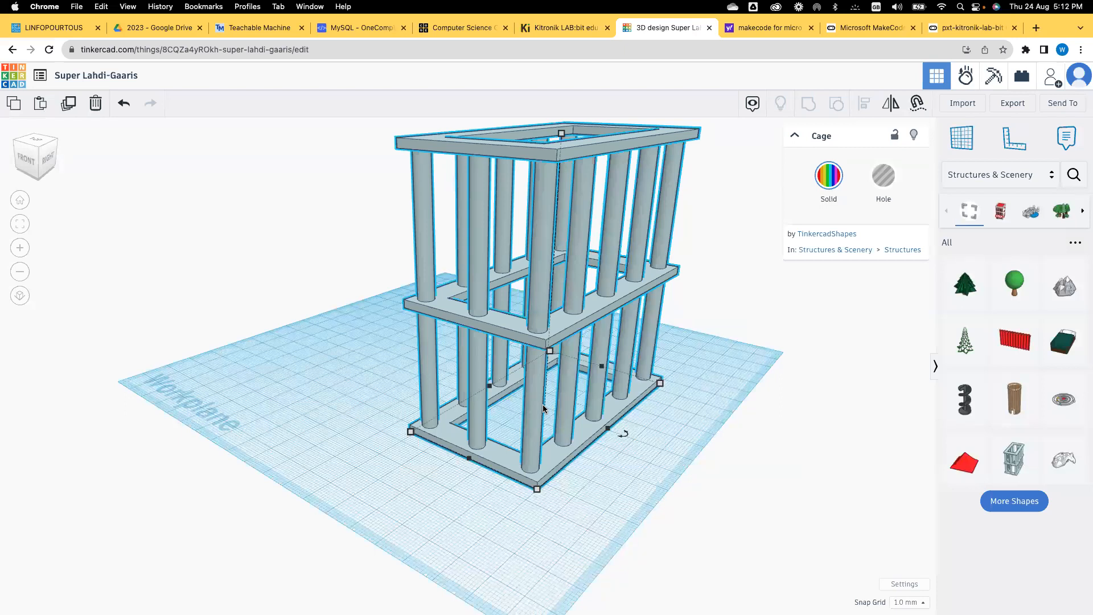
pyautogui.press('Delete')
# Place a solid red box from the Basic Shapes collection on the workplane.
pyautogui.click(1049, 177)
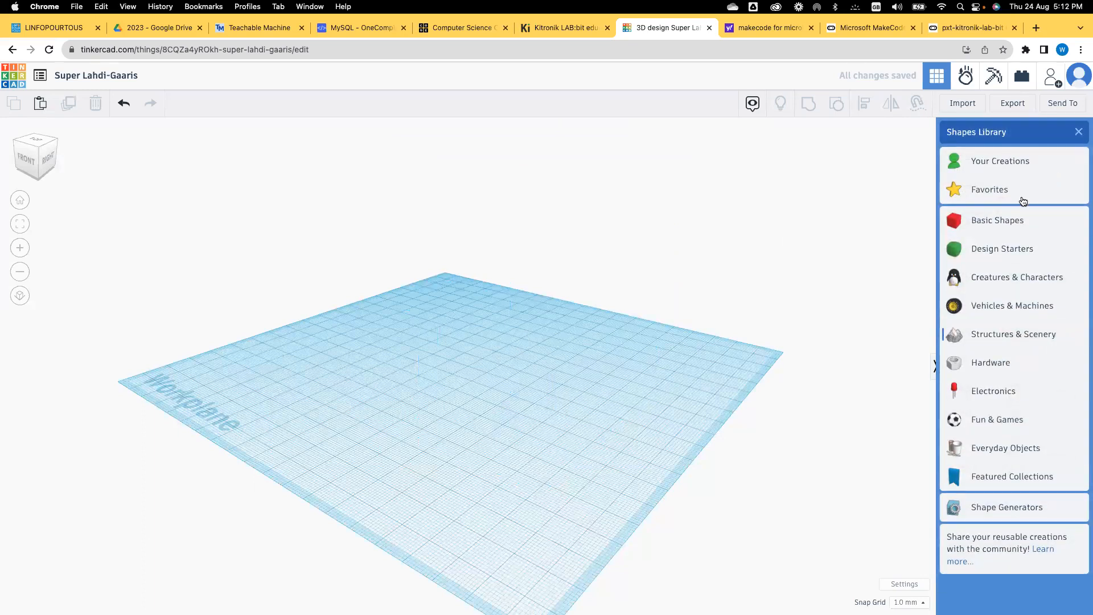
pyautogui.click(1003, 222)
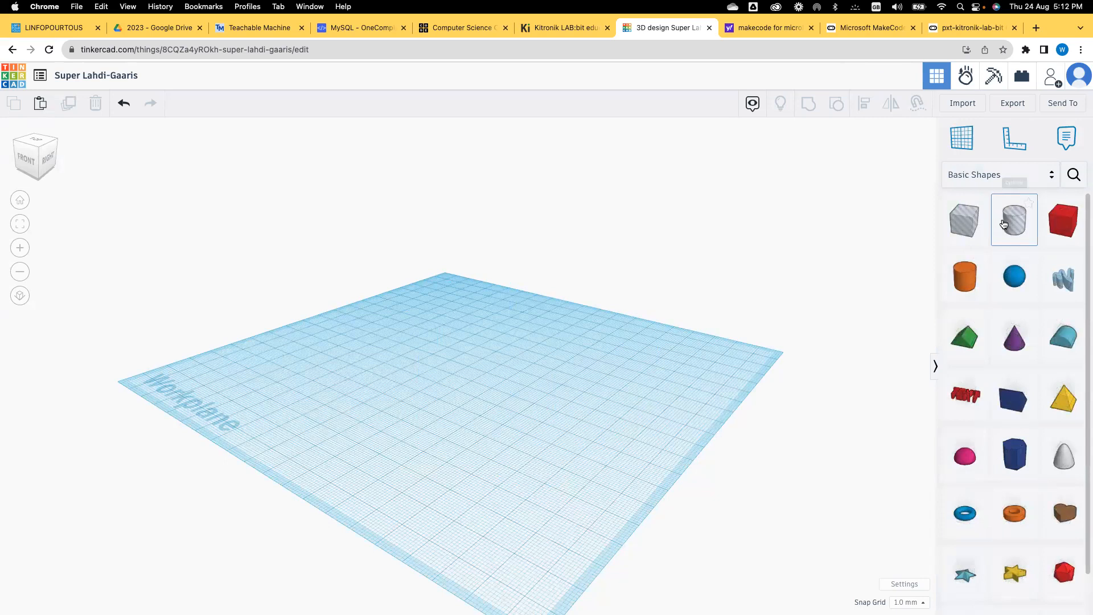
pyautogui.moveTo(1062, 236); pyautogui.dragTo(411, 408)
pyautogui.moveTo(416, 476); pyautogui.dragTo(396, 414, button='right')
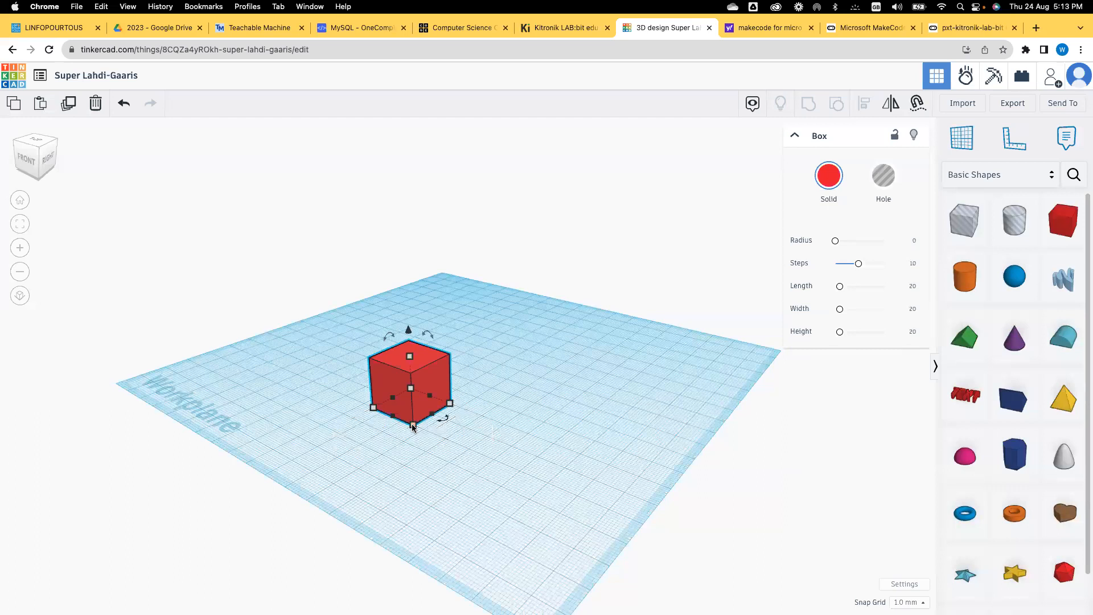
# Set the red box's front-to-back length to 40 mm and its height to 40 mm.
pyautogui.moveTo(411, 424)
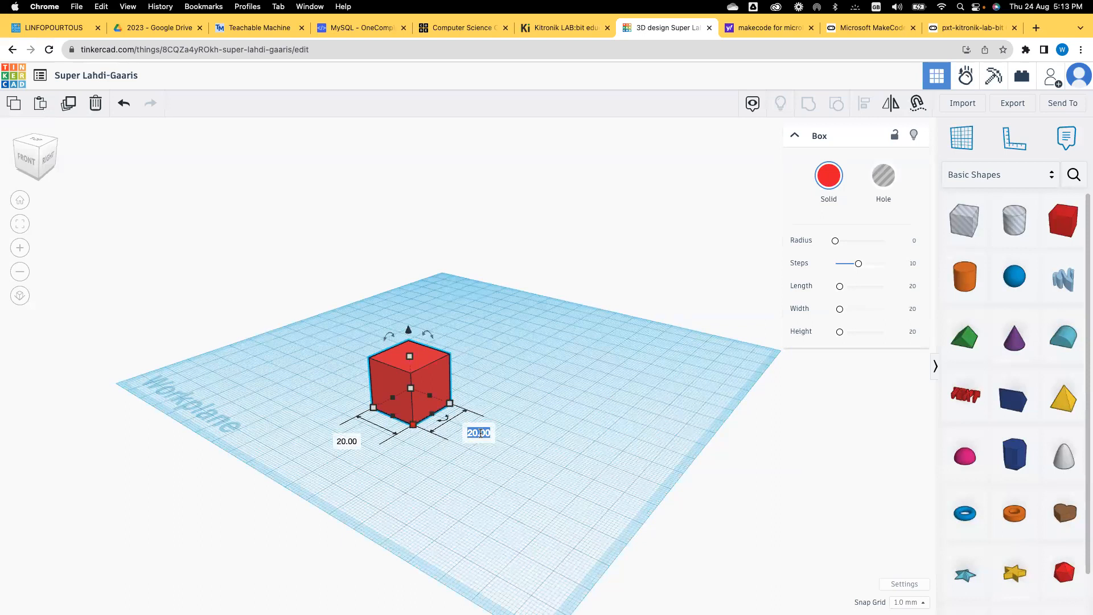
pyautogui.write('40')
pyautogui.press('Return')
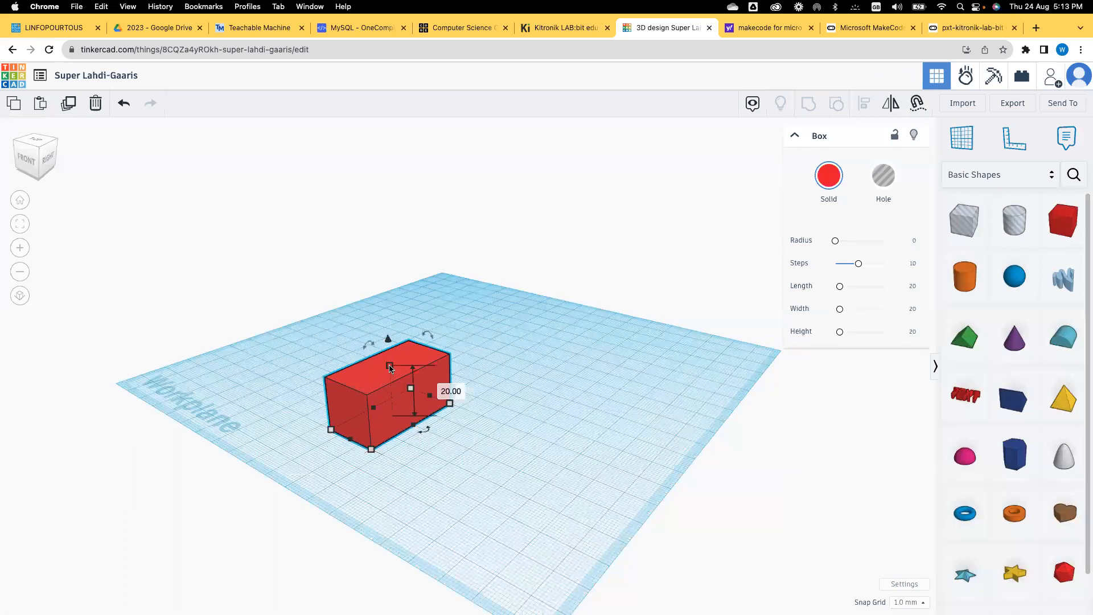
pyautogui.click(444, 391)
pyautogui.write('40')
pyautogui.press('Return')
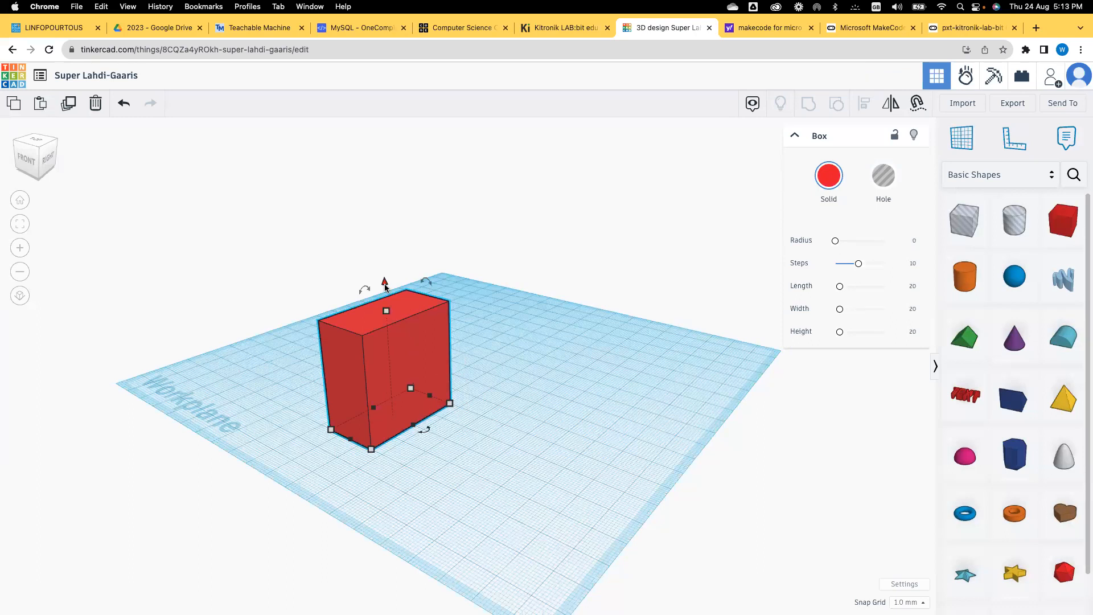
# Raise the red box 10 mm above the workplane.
pyautogui.moveTo(385, 287); pyautogui.dragTo(385, 287)
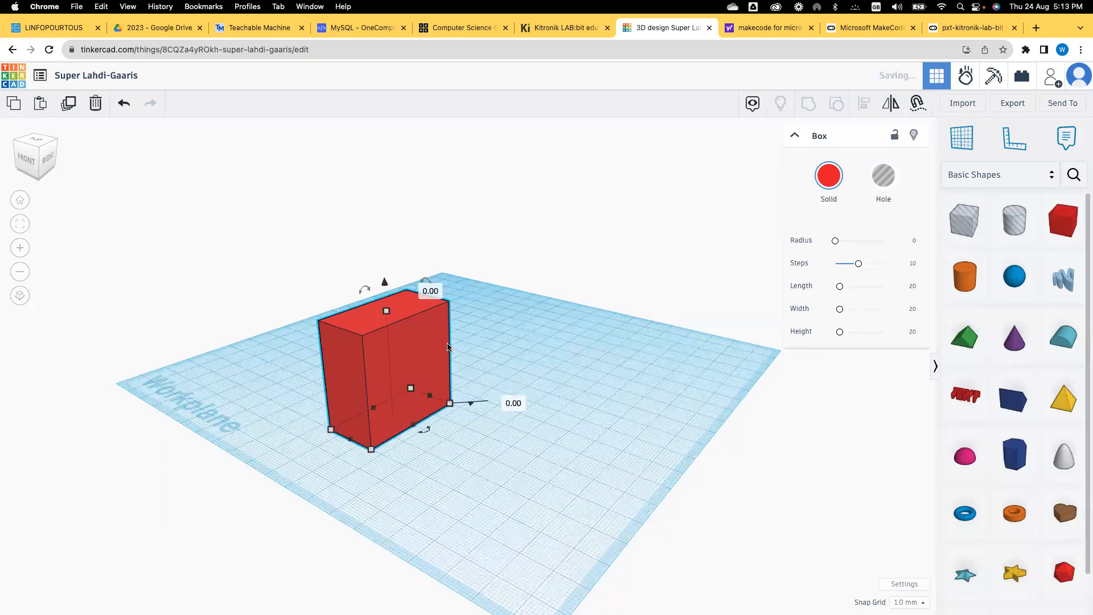
pyautogui.write('10')
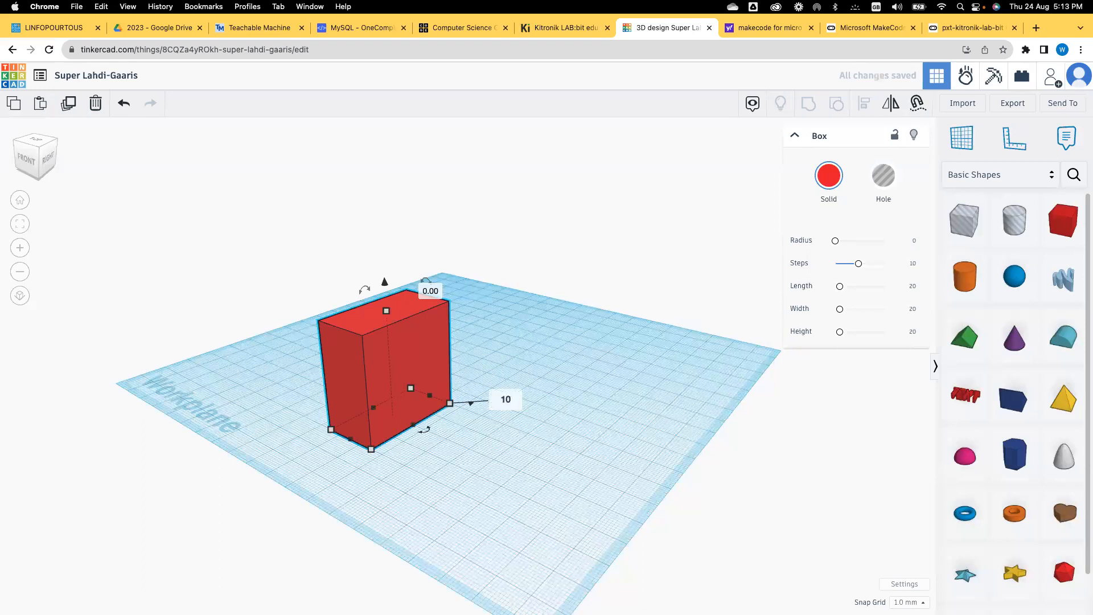
pyautogui.press('Return')
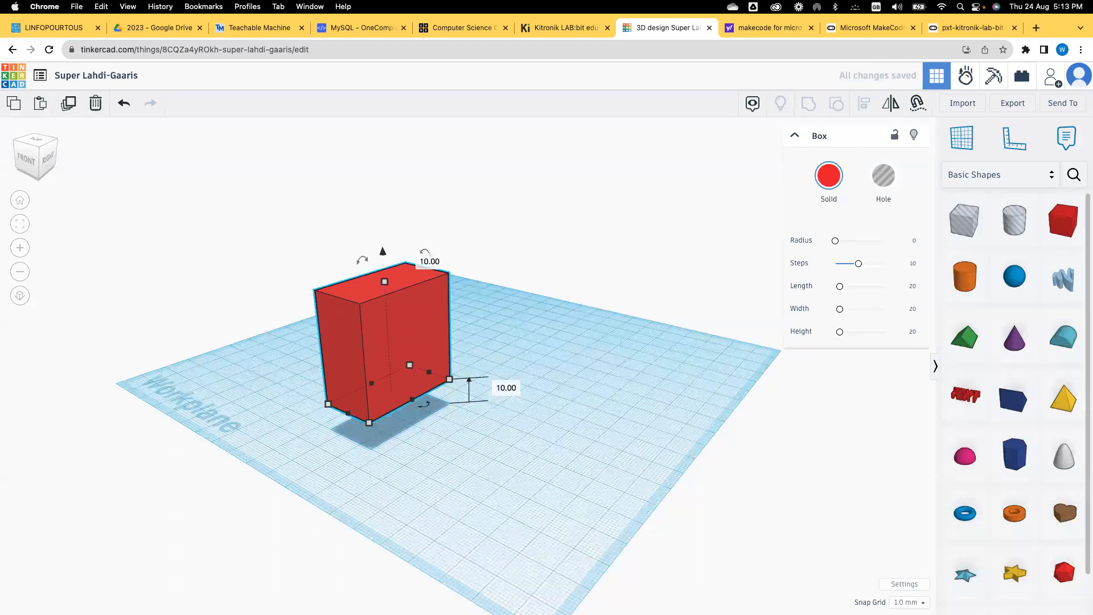
# Try tilting the red box by 45 degrees, undo the rotation and deselect the box.
pyautogui.moveTo(362, 260); pyautogui.dragTo(356, 238)
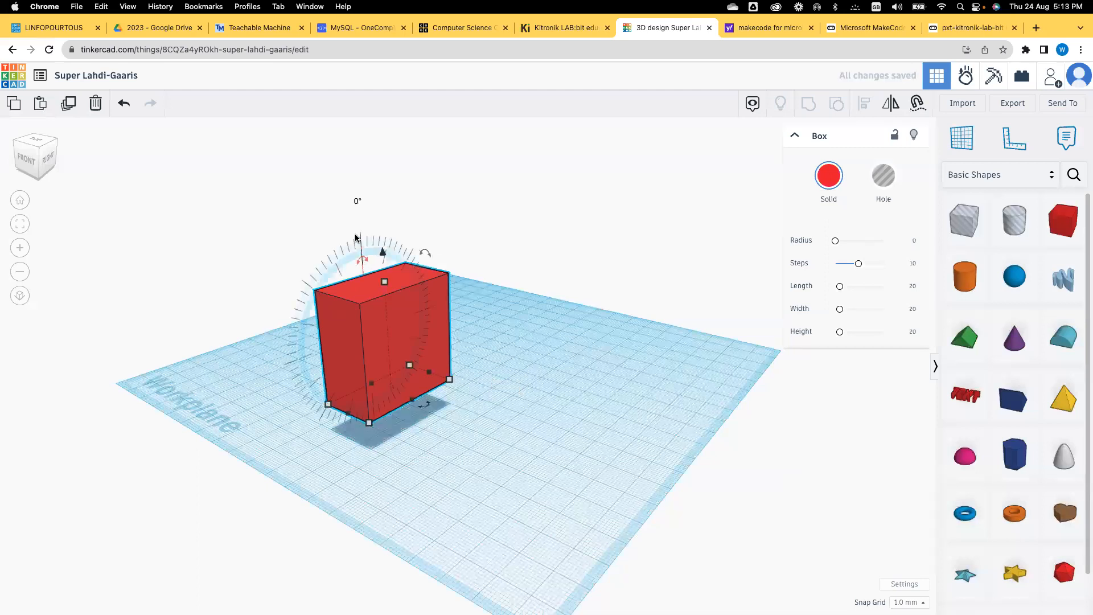
pyautogui.click(358, 201)
pyautogui.write('45')
pyautogui.press('Return')
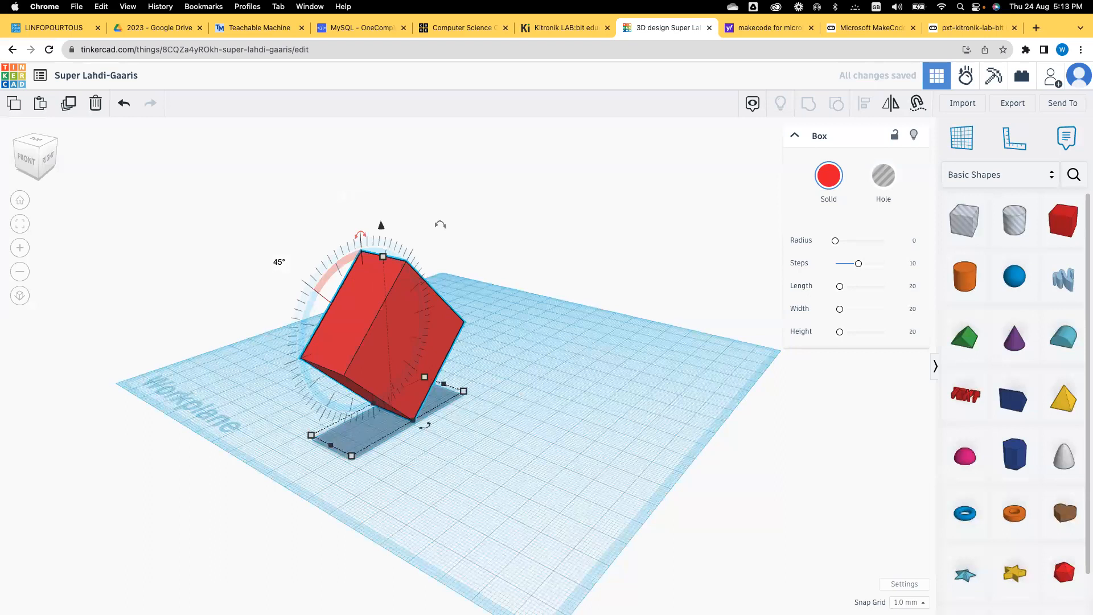
pyautogui.press('super+z')
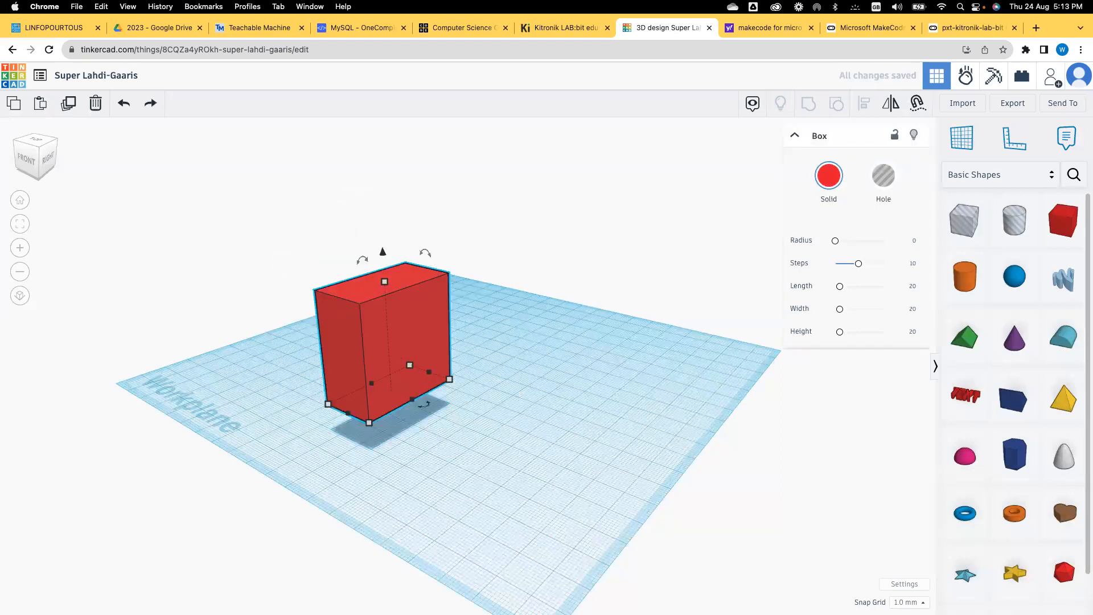
pyautogui.click(491, 424)
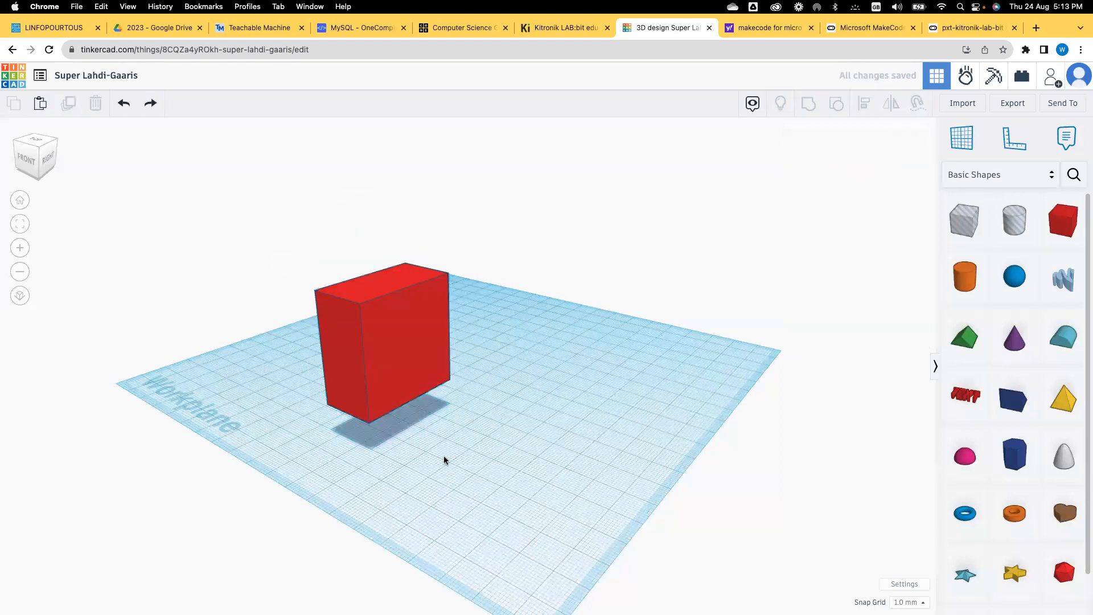
# Place an orange cylinder on the workplane and move it close to the red box's right-hand side.
pyautogui.moveTo(408, 458); pyautogui.dragTo(351, 402, button='right')
pyautogui.moveTo(274, 432); pyautogui.dragTo(373, 374, button='right')
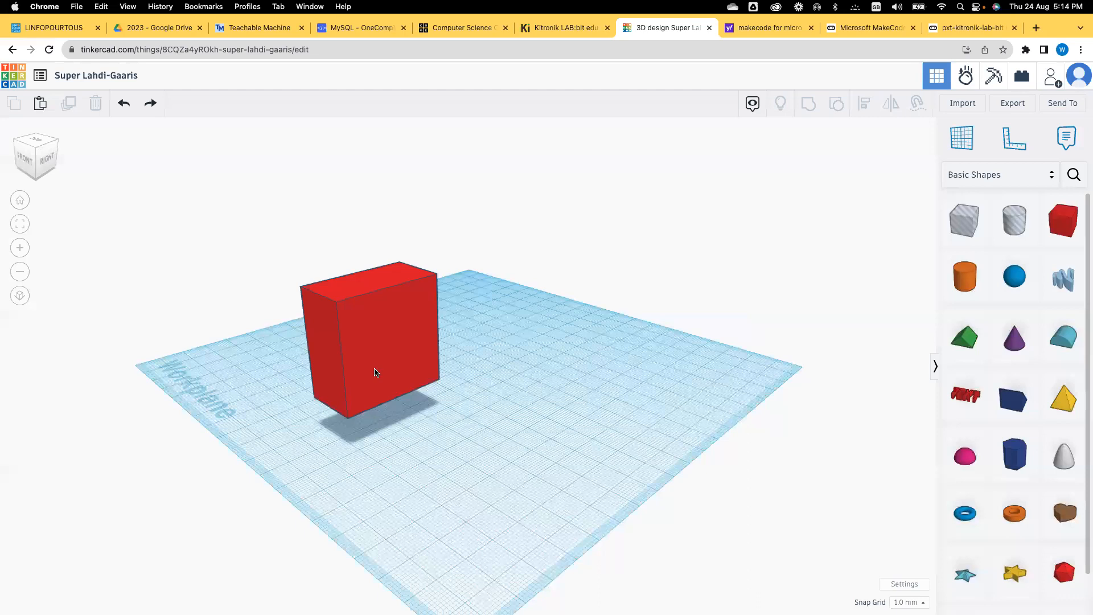
pyautogui.click(375, 373)
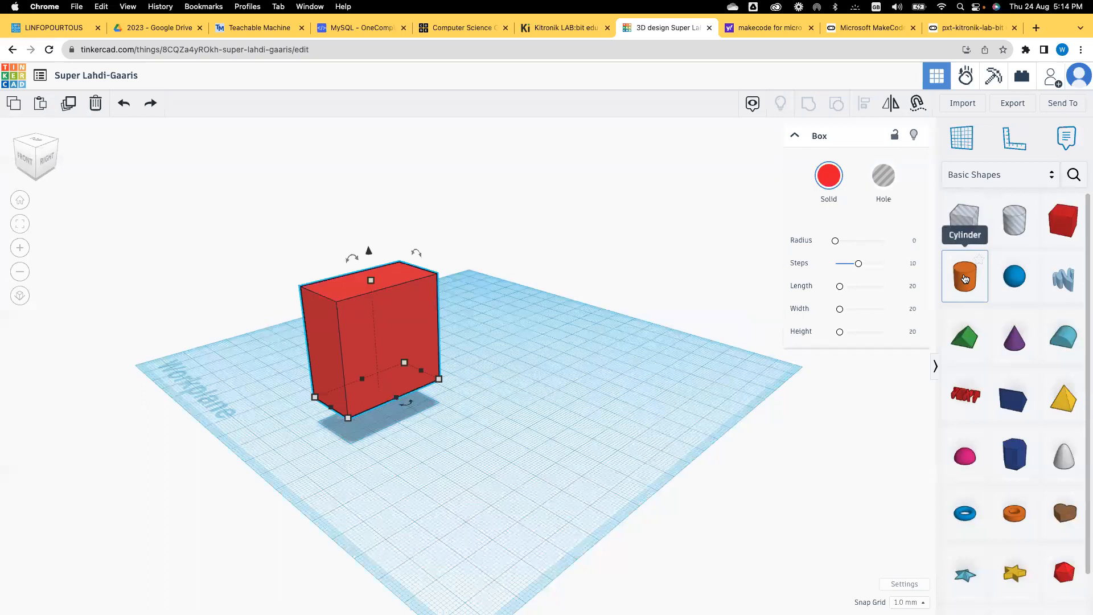
pyautogui.click(965, 277)
pyautogui.click(624, 434)
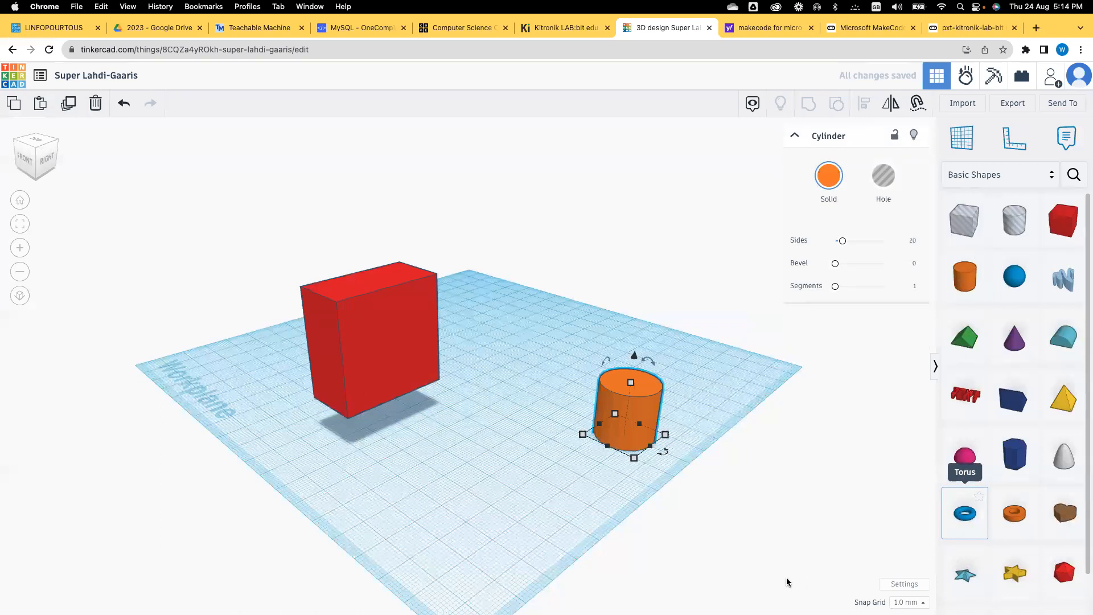
pyautogui.moveTo(635, 416); pyautogui.dragTo(483, 427)
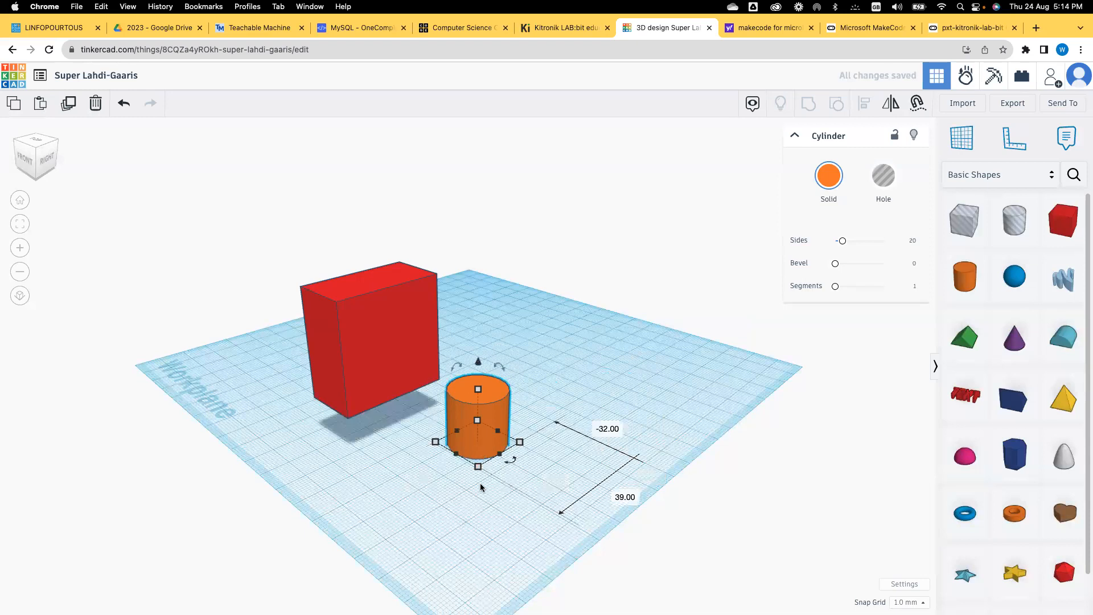
# Set the cylinder's base dimensions to 10 mm by 10 mm.
pyautogui.moveTo(478, 466)
pyautogui.click(407, 481)
pyautogui.write('10')
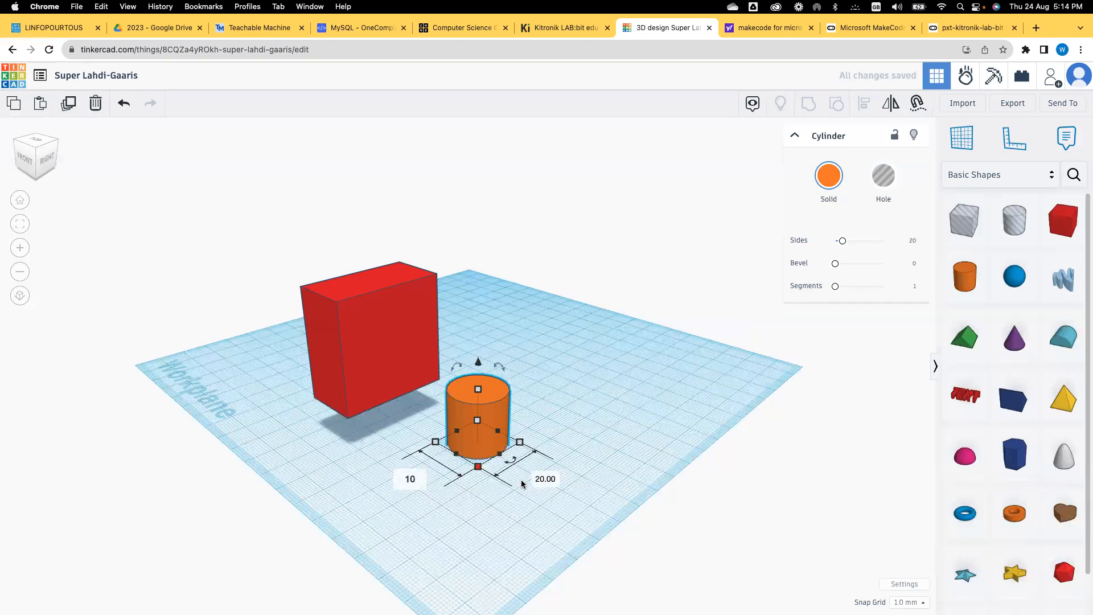
pyautogui.click(535, 482)
pyautogui.write('10')
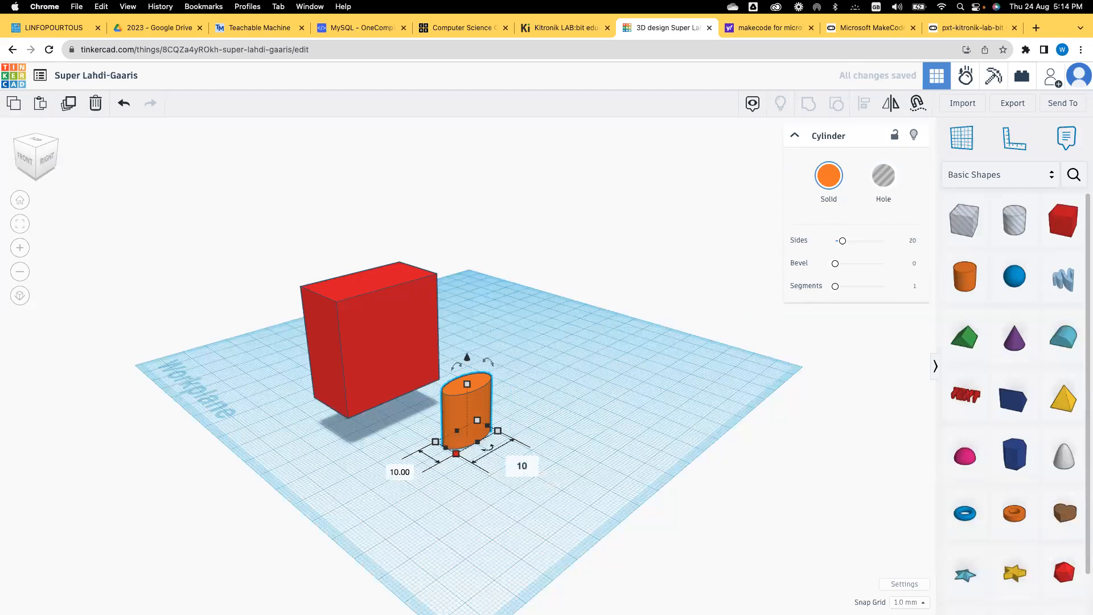
pyautogui.press('Return')
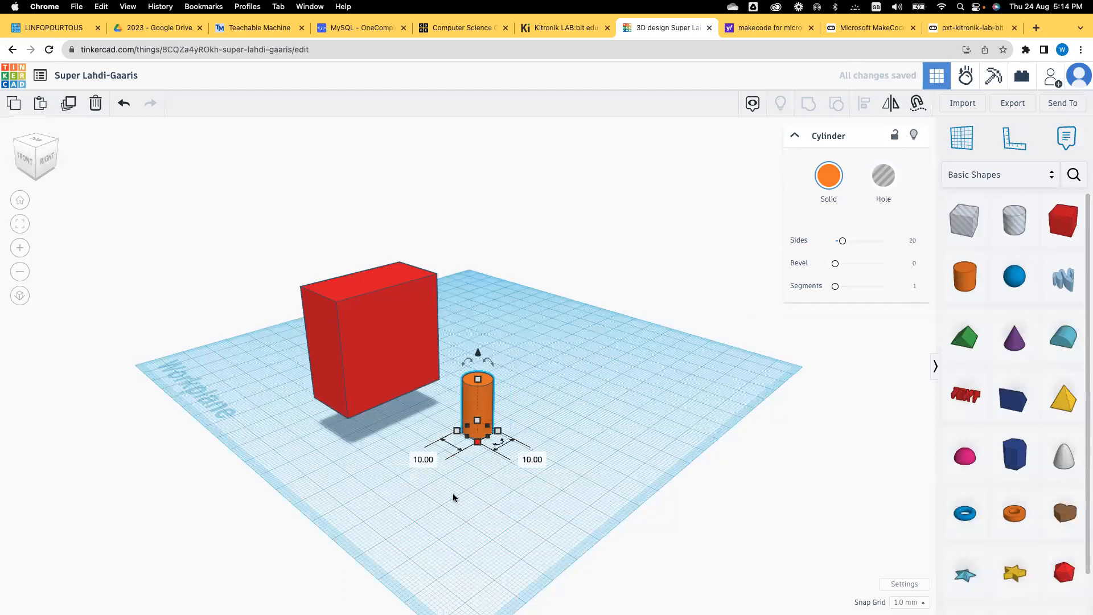
# Rotate the cylinder 90 degrees about its vertical axis.
pyautogui.moveTo(470, 362)
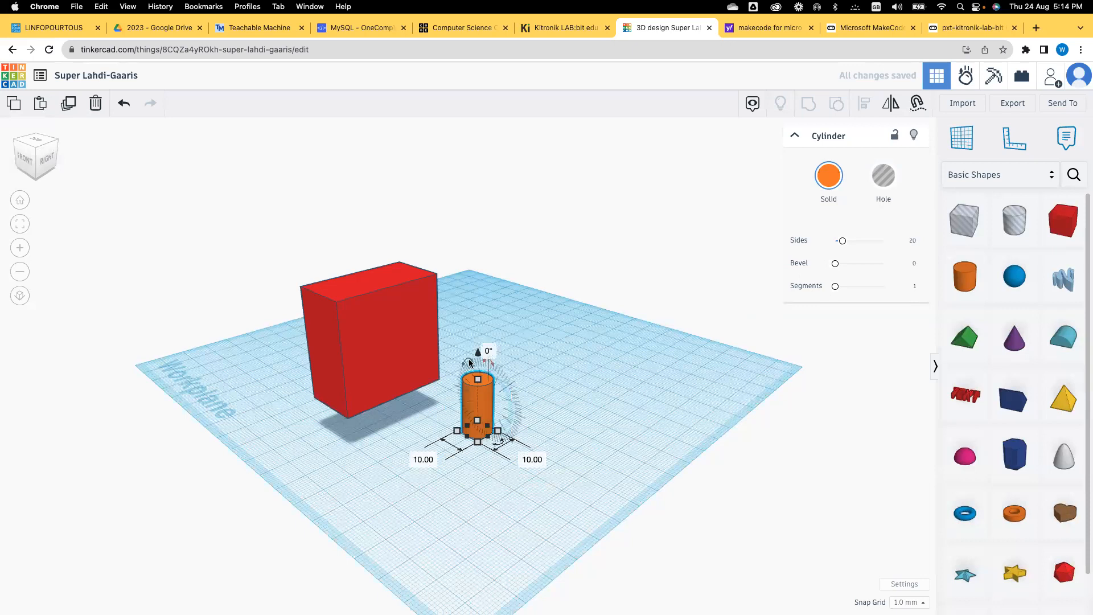
pyautogui.moveTo(496, 448)
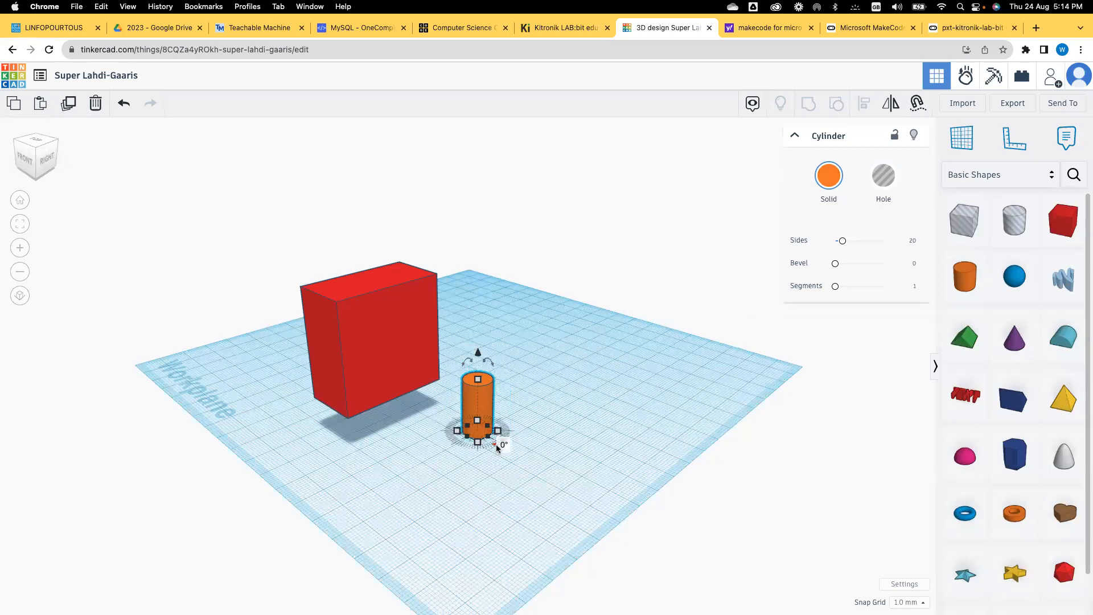
pyautogui.moveTo(497, 448); pyautogui.dragTo(500, 441)
pyautogui.click(505, 444)
pyautogui.write('90')
pyautogui.press('Return')
pyautogui.click(478, 488)
# Check the red box's elevation and raise the cylinder to 15 mm above the workplane.
pyautogui.click(475, 410)
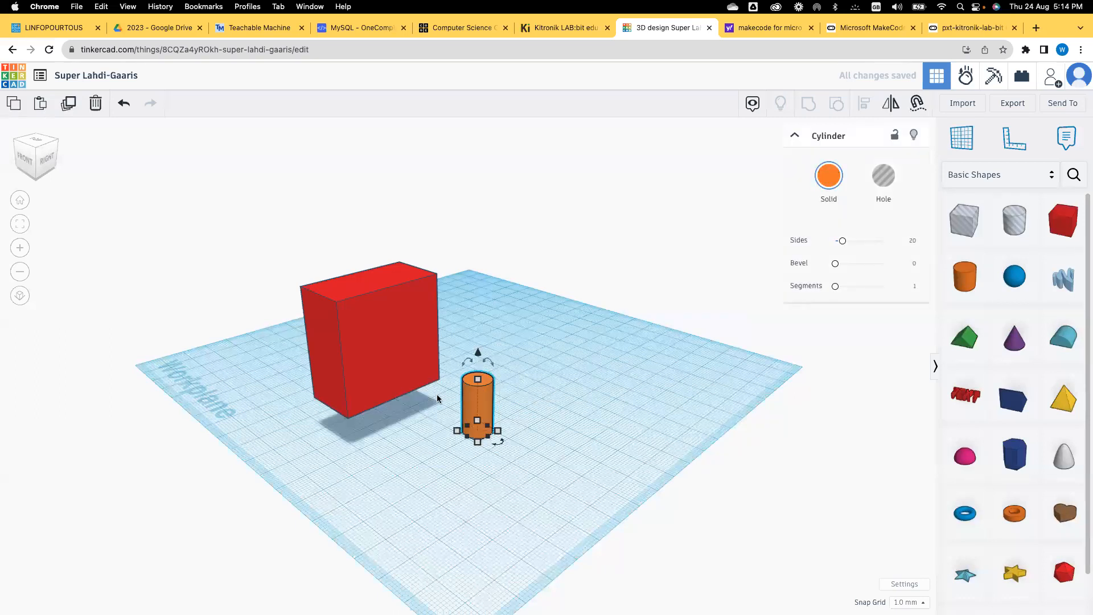
pyautogui.click(377, 342)
pyautogui.click(368, 251)
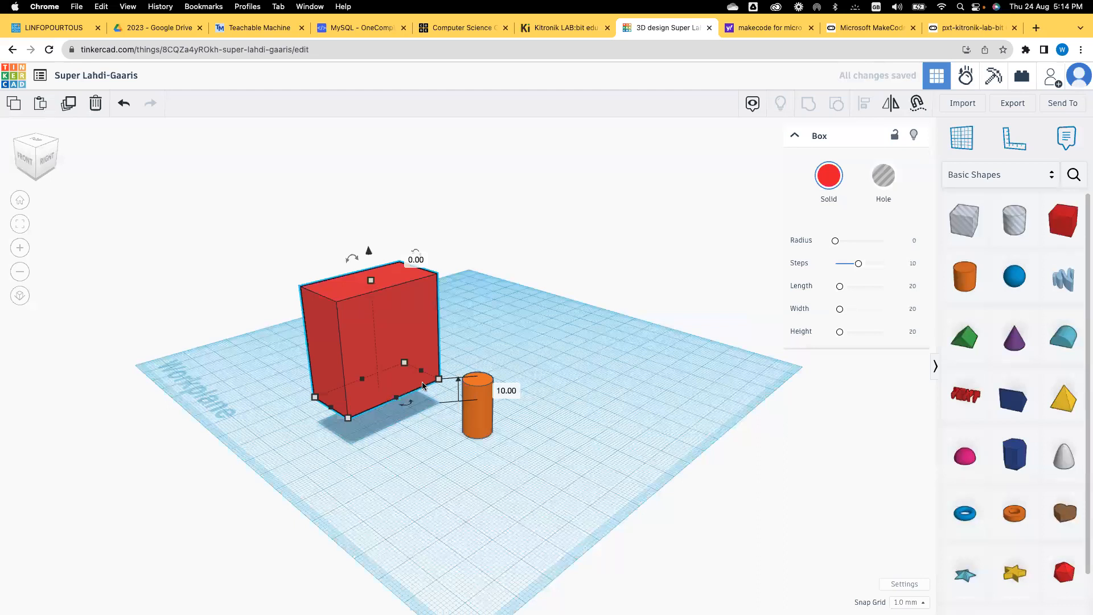
pyautogui.click(484, 423)
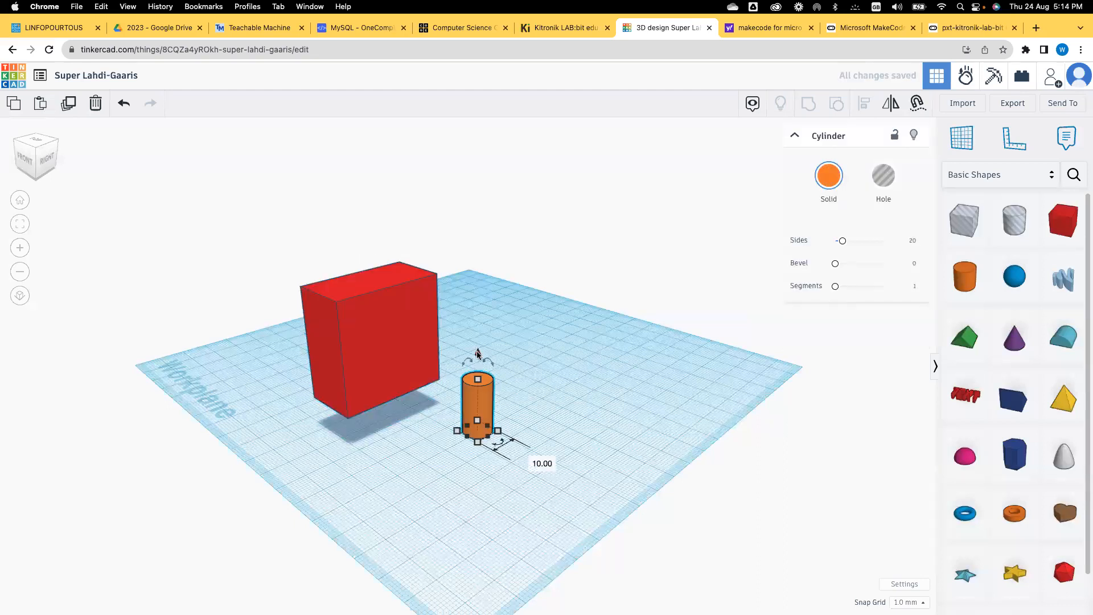
pyautogui.moveTo(477, 354); pyautogui.dragTo(477, 342)
pyautogui.click(557, 427)
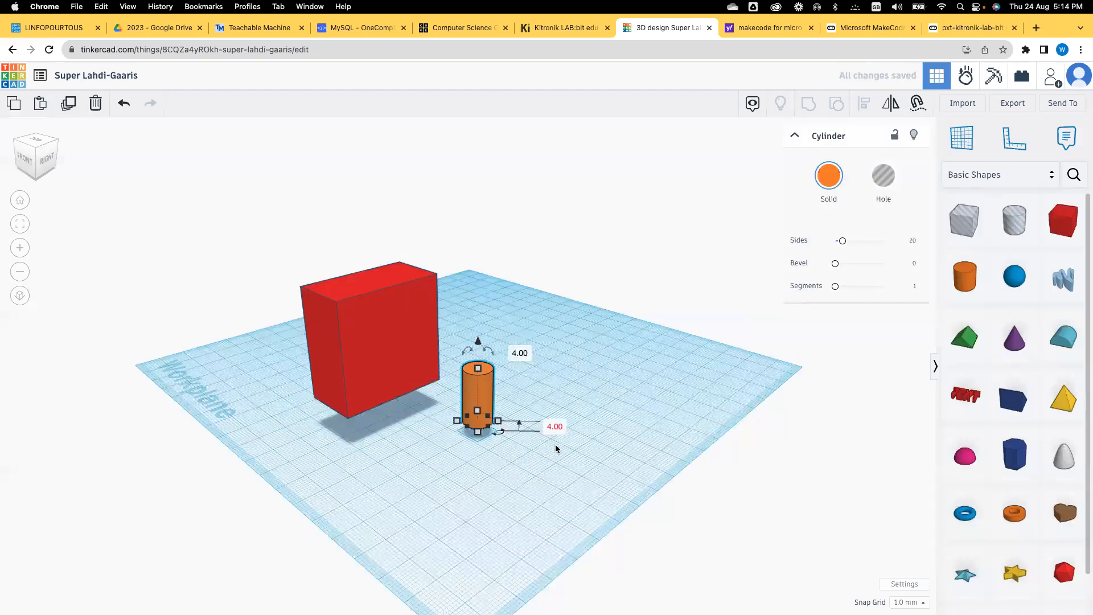
pyautogui.write('15')
pyautogui.press('Return')
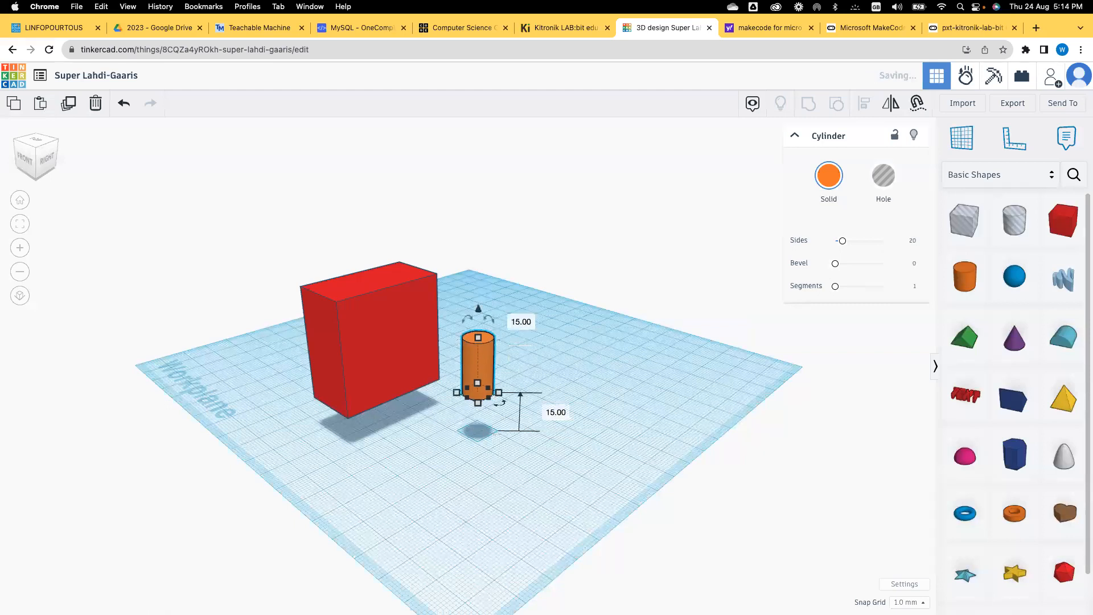
# Tip the orange cylinder onto its side and move it against the red box's right-hand face.
pyautogui.moveTo(436, 446); pyautogui.dragTo(538, 460, button='right')
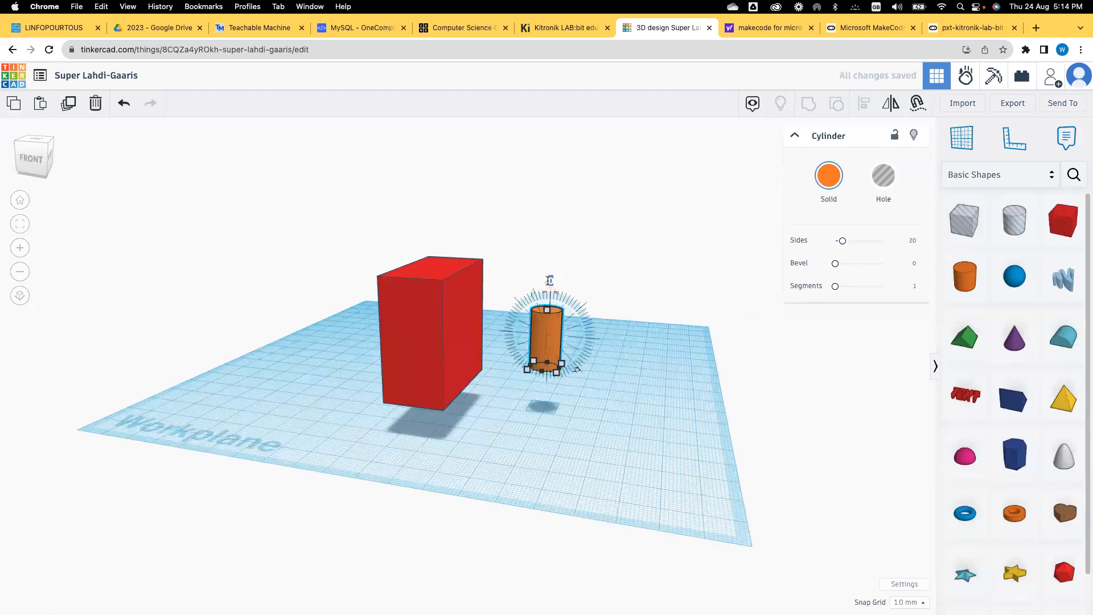
pyautogui.moveTo(551, 282); pyautogui.dragTo(456, 355)
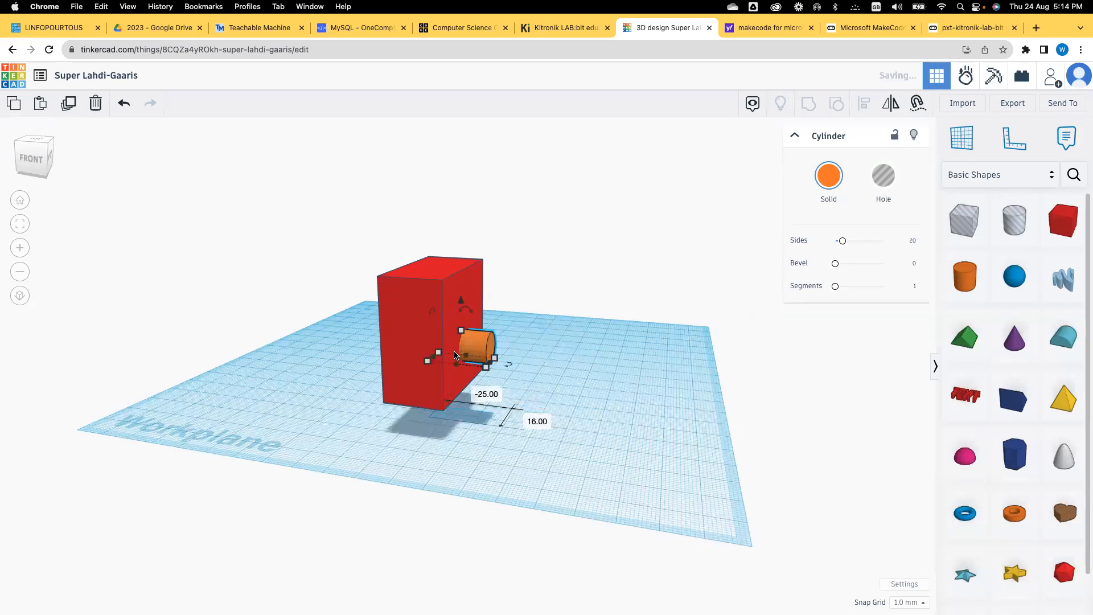
pyautogui.click(485, 394)
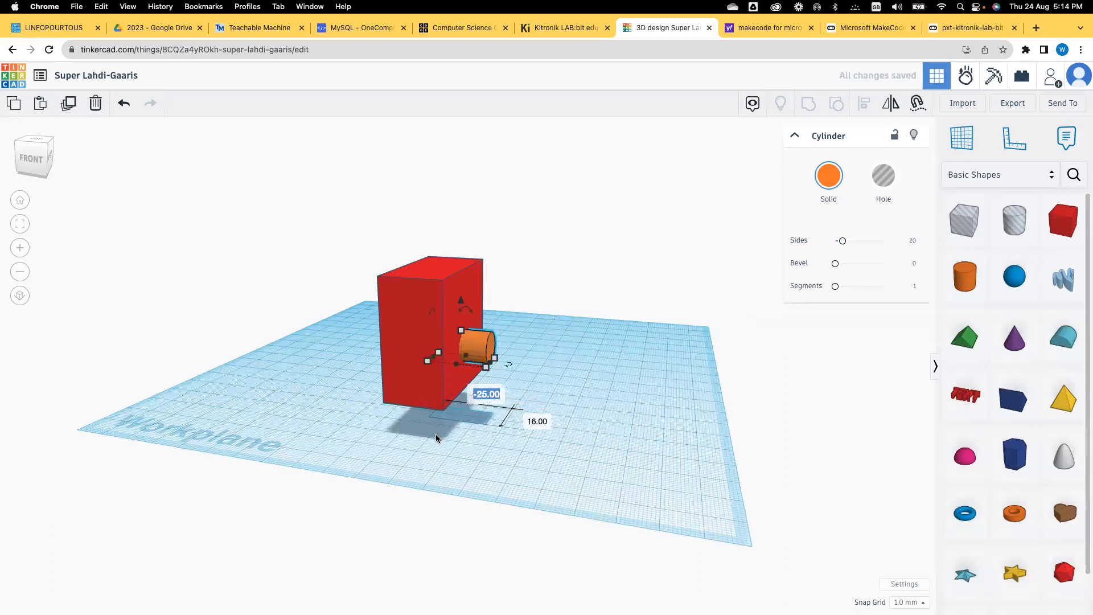
pyautogui.moveTo(450, 443); pyautogui.dragTo(384, 339, button='right')
pyautogui.moveTo(564, 377)
pyautogui.mouseDown(button='right')
pyautogui.moveTo(422, 350)
pyautogui.moveTo(577, 381)
pyautogui.mouseUp(button='right')
pyautogui.moveTo(413, 369); pyautogui.dragTo(401, 331, button='right')
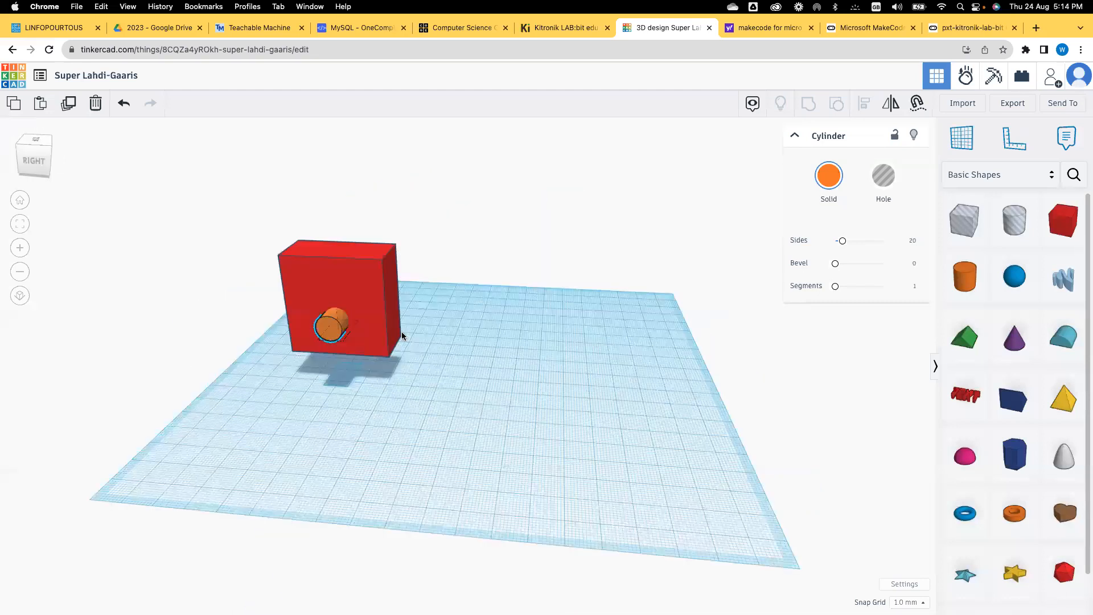
pyautogui.moveTo(342, 338); pyautogui.dragTo(337, 342)
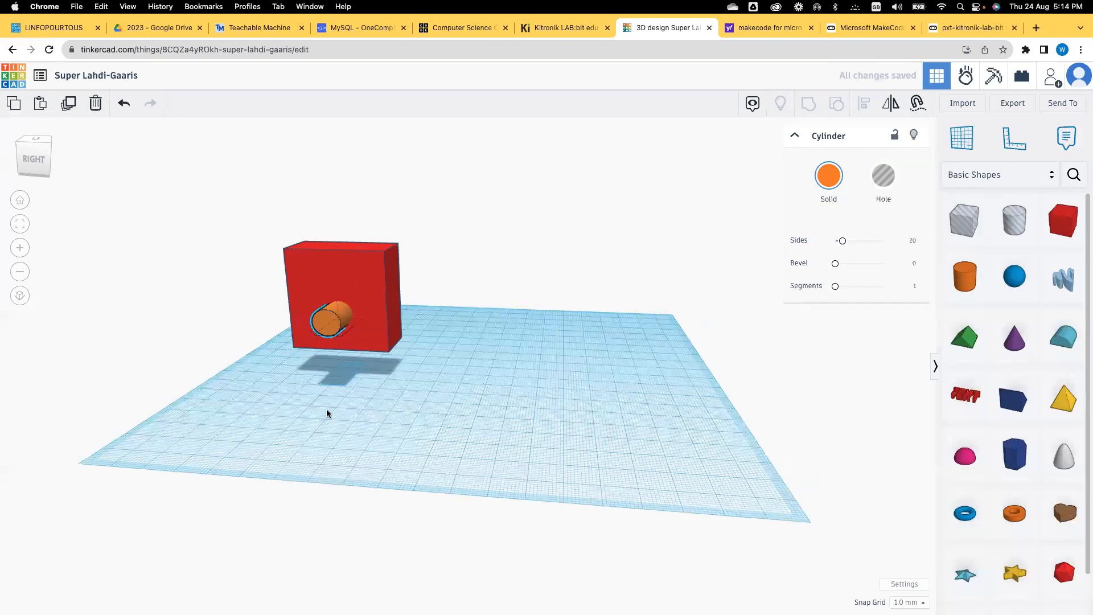
# Set the cylinder's length to 50 mm and slide it so it sticks out on both sides of the red box.
pyautogui.moveTo(508, 395); pyautogui.dragTo(555, 351, button='right')
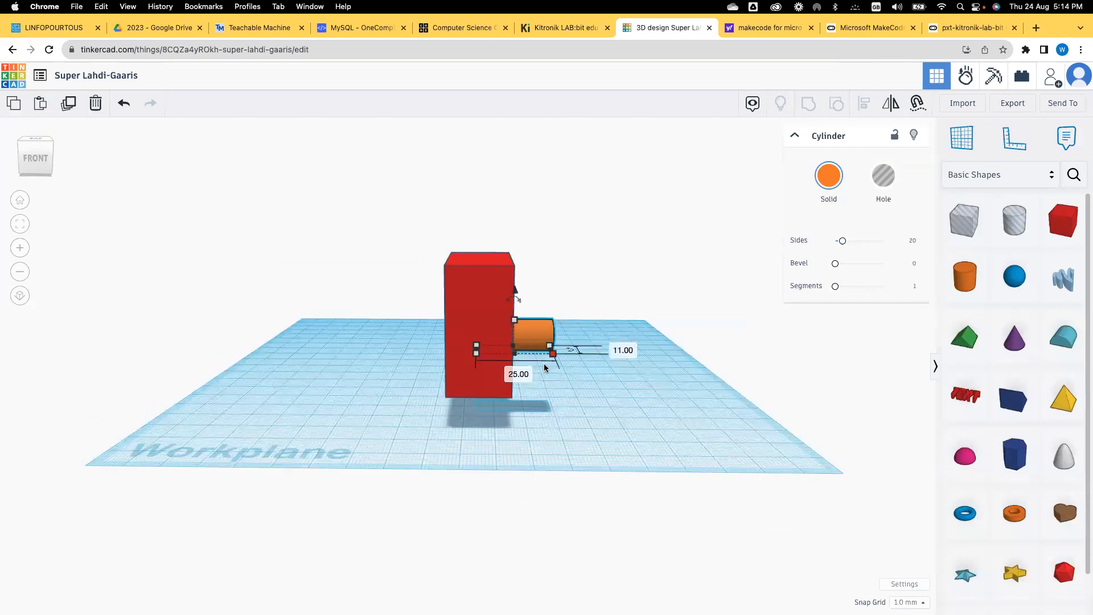
pyautogui.click(511, 375)
pyautogui.write('50')
pyautogui.press('Return')
pyautogui.moveTo(575, 346); pyautogui.dragTo(504, 350)
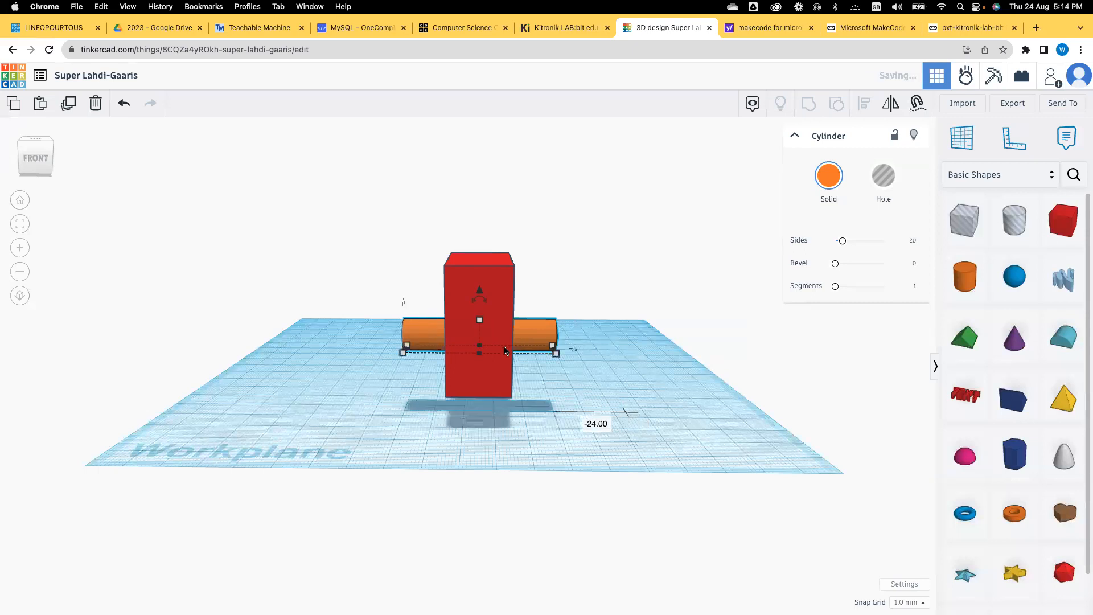
# Raise the cylinder by 6 mm and align the centers of the cylinder and the red box along all three axes.
pyautogui.moveTo(508, 417); pyautogui.dragTo(368, 352, button='right')
pyautogui.moveTo(348, 294); pyautogui.dragTo(335, 279)
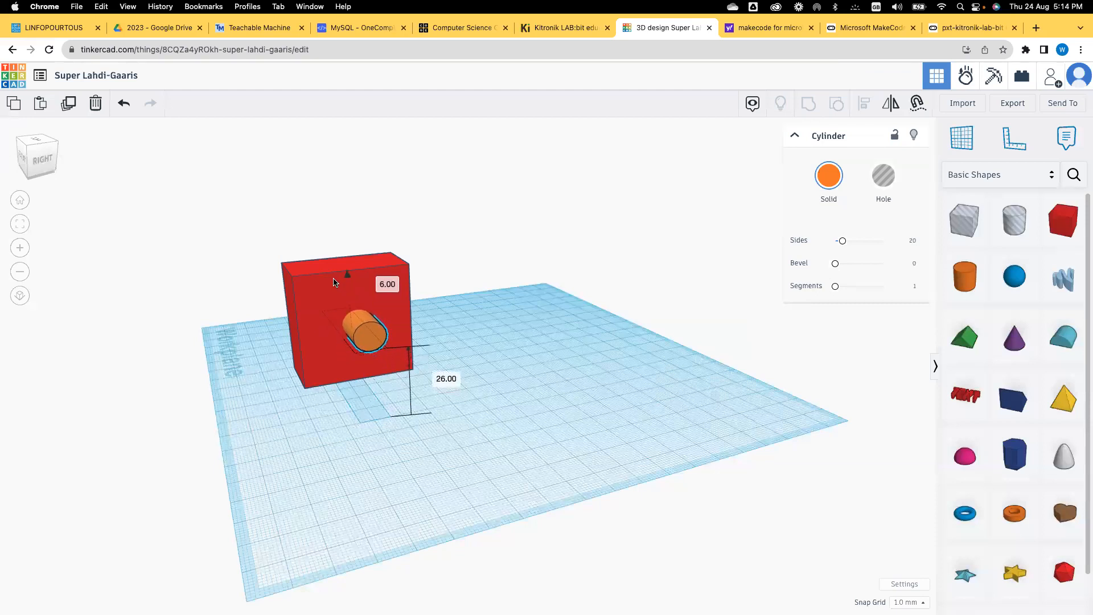
pyautogui.moveTo(244, 239); pyautogui.dragTo(480, 429)
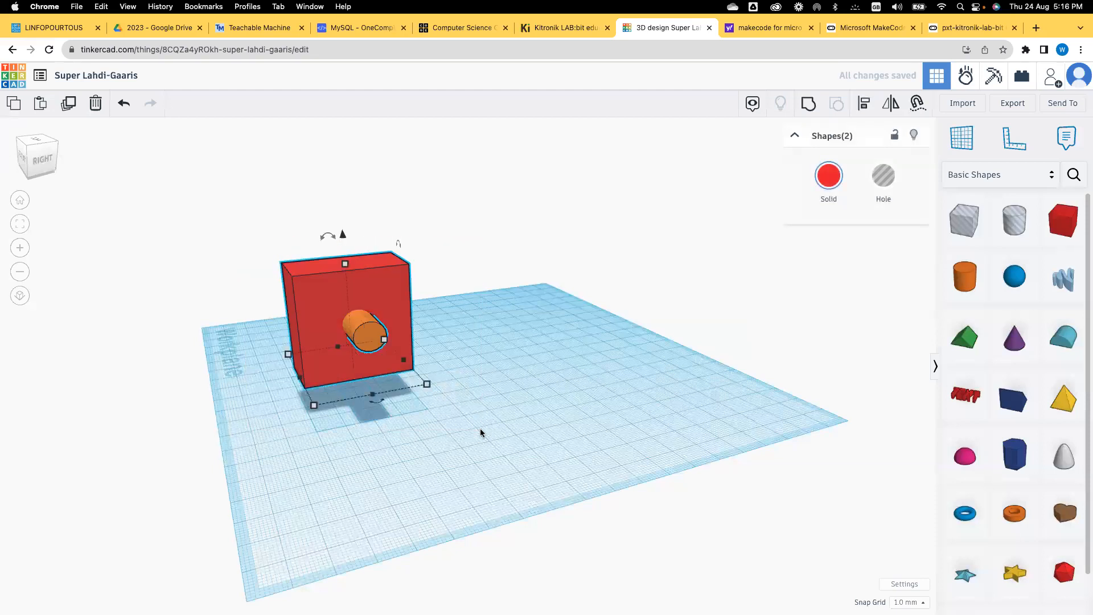
pyautogui.click(863, 106)
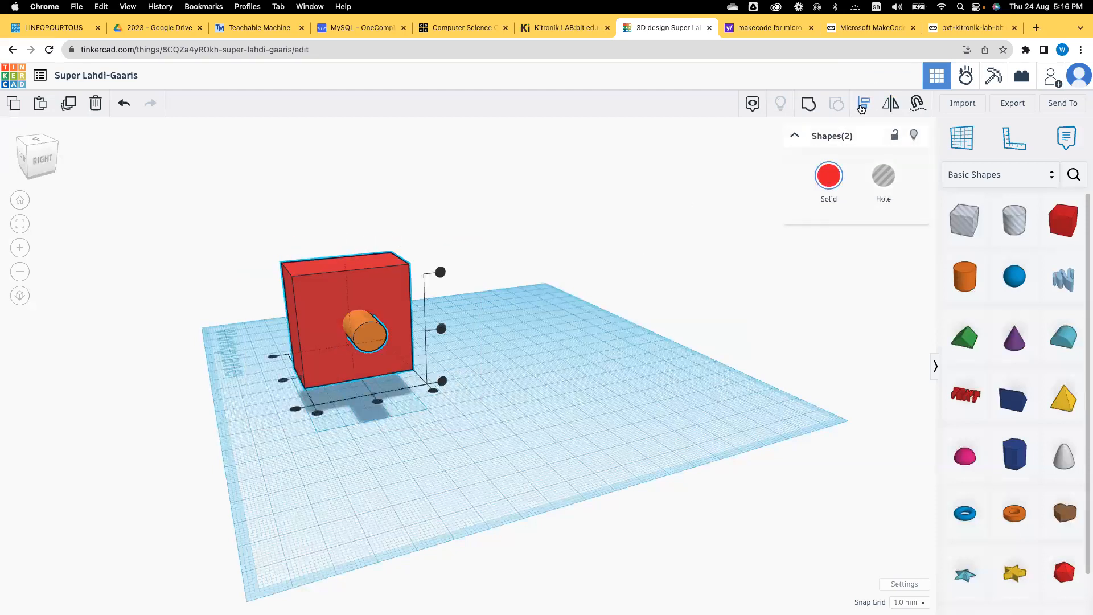
pyautogui.click(378, 401)
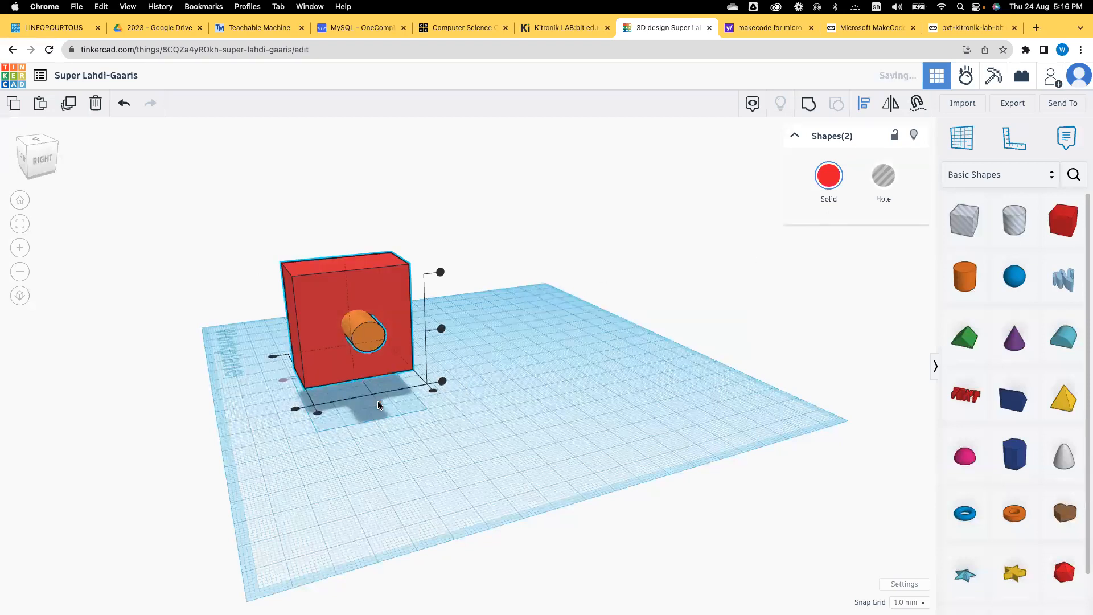
pyautogui.click(281, 379)
pyautogui.moveTo(254, 233); pyautogui.dragTo(511, 505)
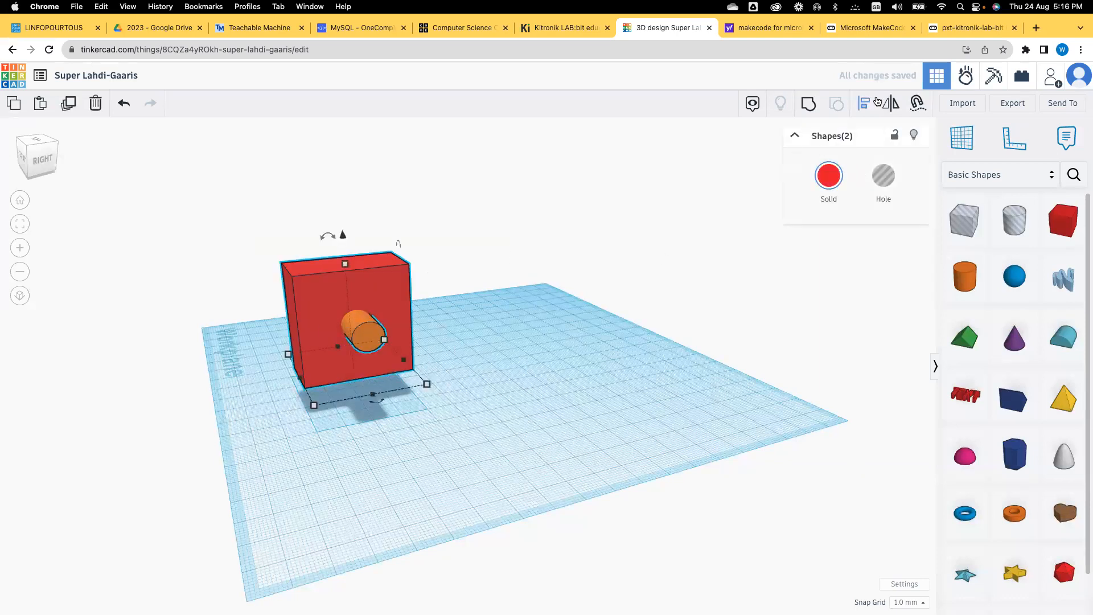
pyautogui.click(442, 329)
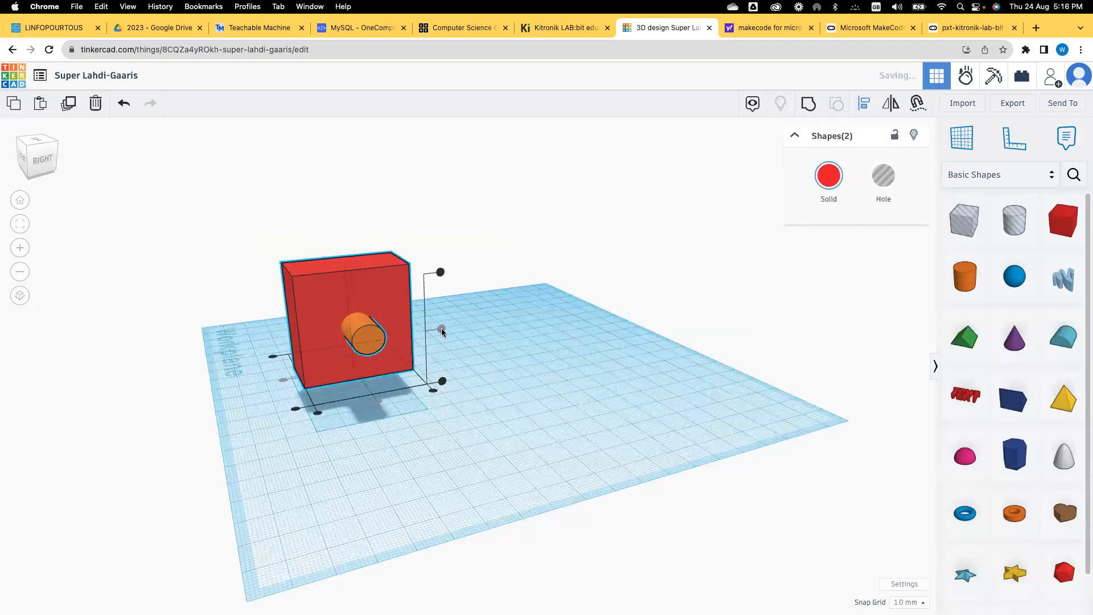
pyautogui.moveTo(431, 435); pyautogui.dragTo(464, 479, button='right')
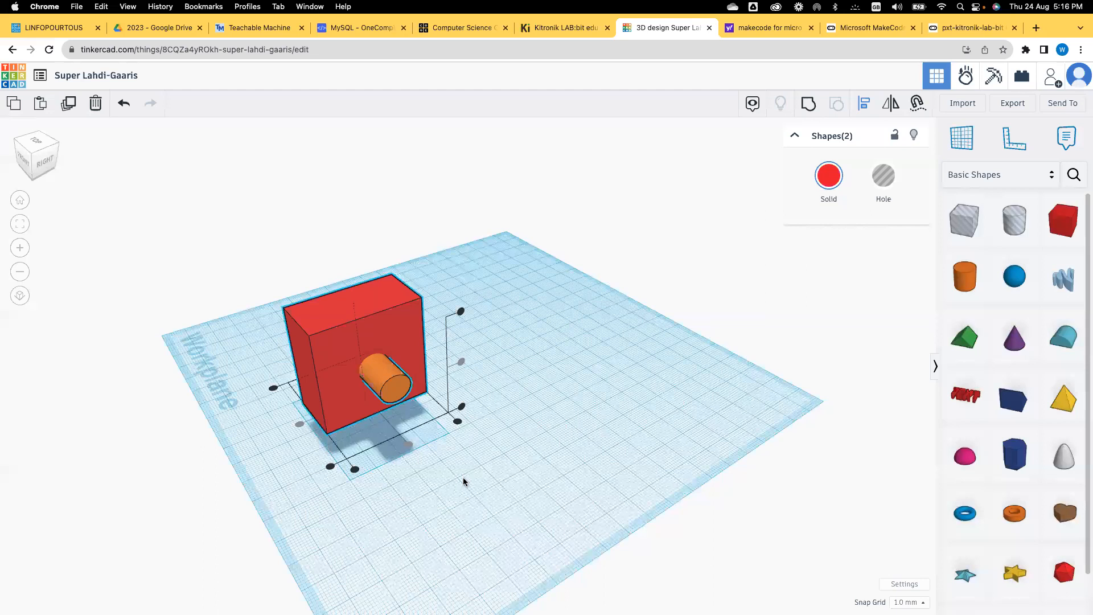
pyautogui.click(463, 478)
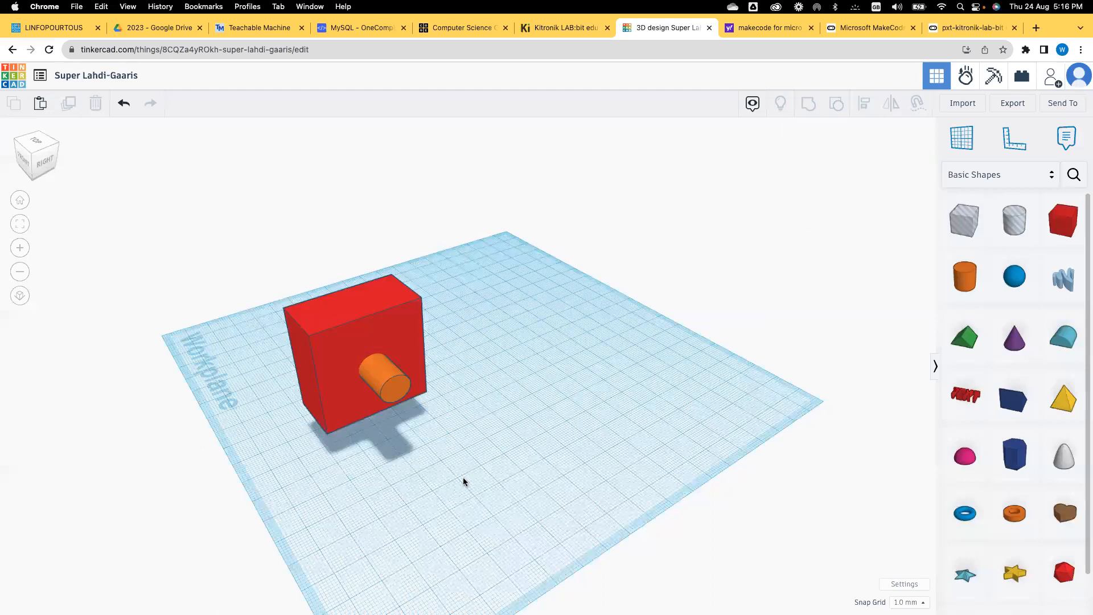
# Try cutting the red box by grouping it with the cylinder as a hole, and undo the grouping and the hole conversion.
pyautogui.moveTo(463, 477); pyautogui.dragTo(444, 376, button='right')
pyautogui.click(398, 309)
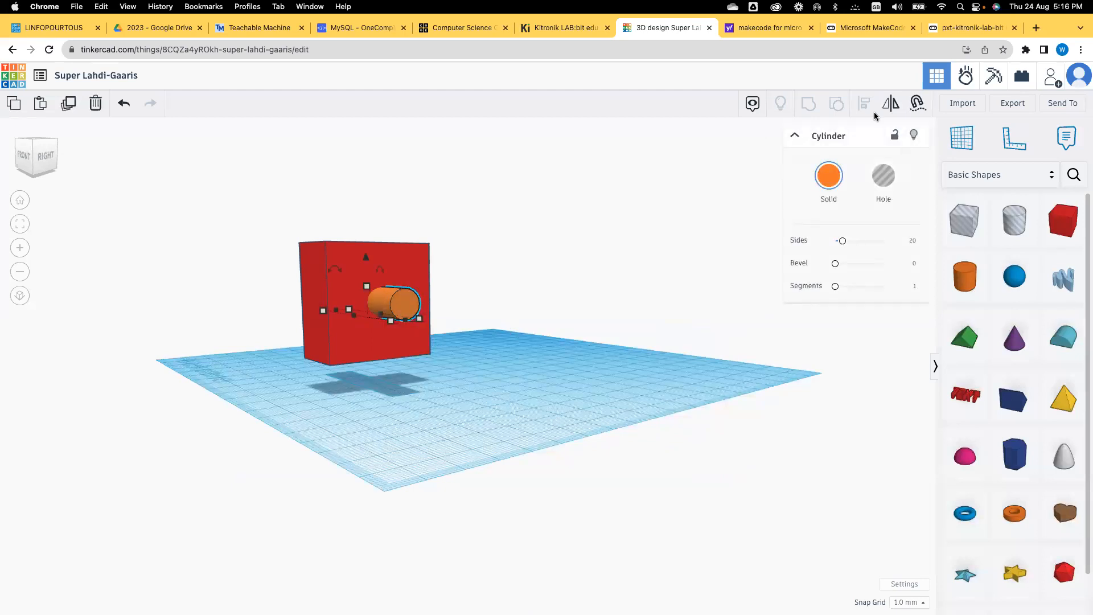
pyautogui.click(883, 181)
pyautogui.moveTo(443, 419)
pyautogui.mouseDown(button='right')
pyautogui.moveTo(282, 427)
pyautogui.moveTo(576, 397)
pyautogui.moveTo(505, 427)
pyautogui.moveTo(444, 419)
pyautogui.mouseUp(button='right')
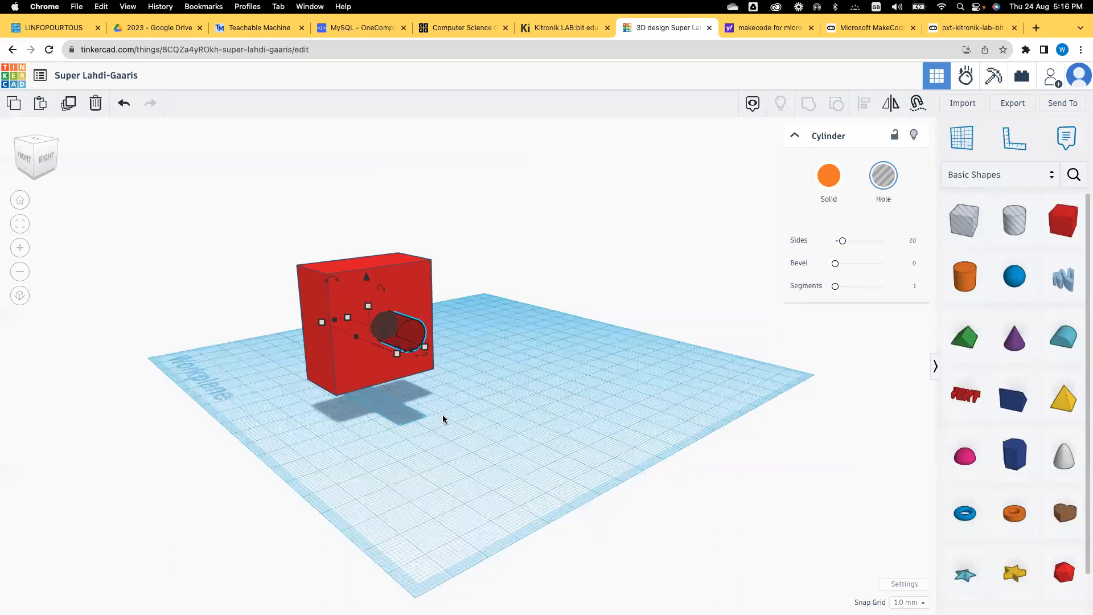
pyautogui.moveTo(234, 210); pyautogui.dragTo(509, 460)
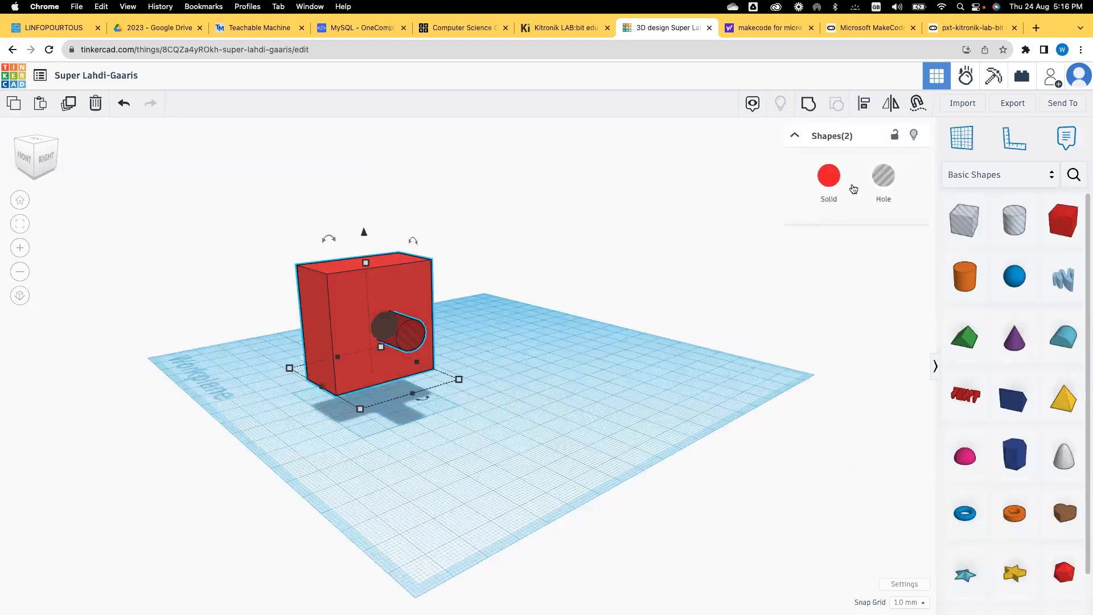
pyautogui.click(807, 105)
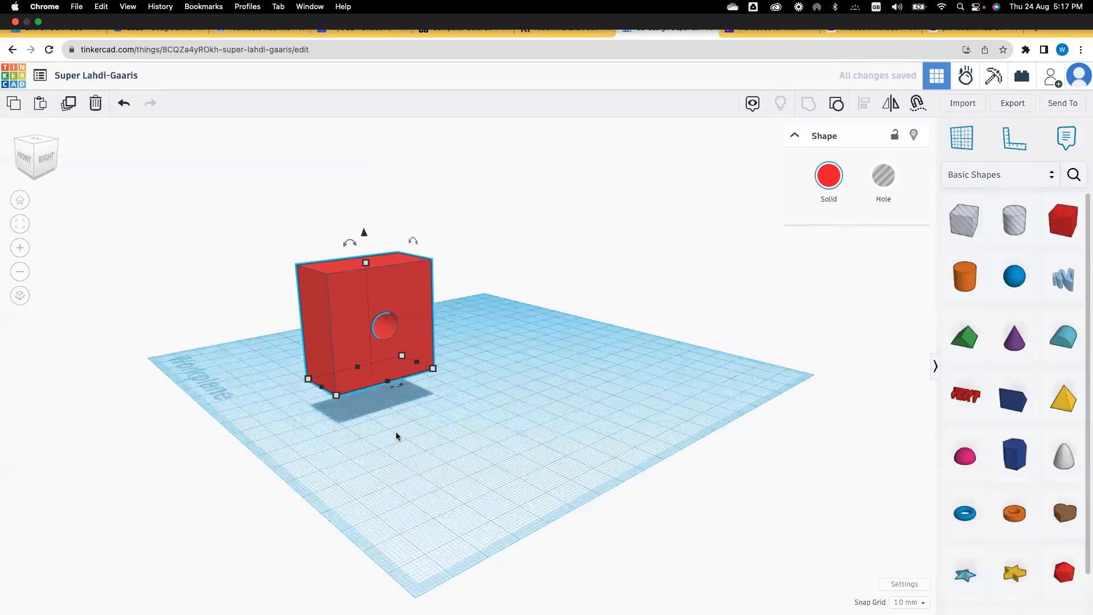
pyautogui.moveTo(397, 453); pyautogui.dragTo(296, 381, button='right')
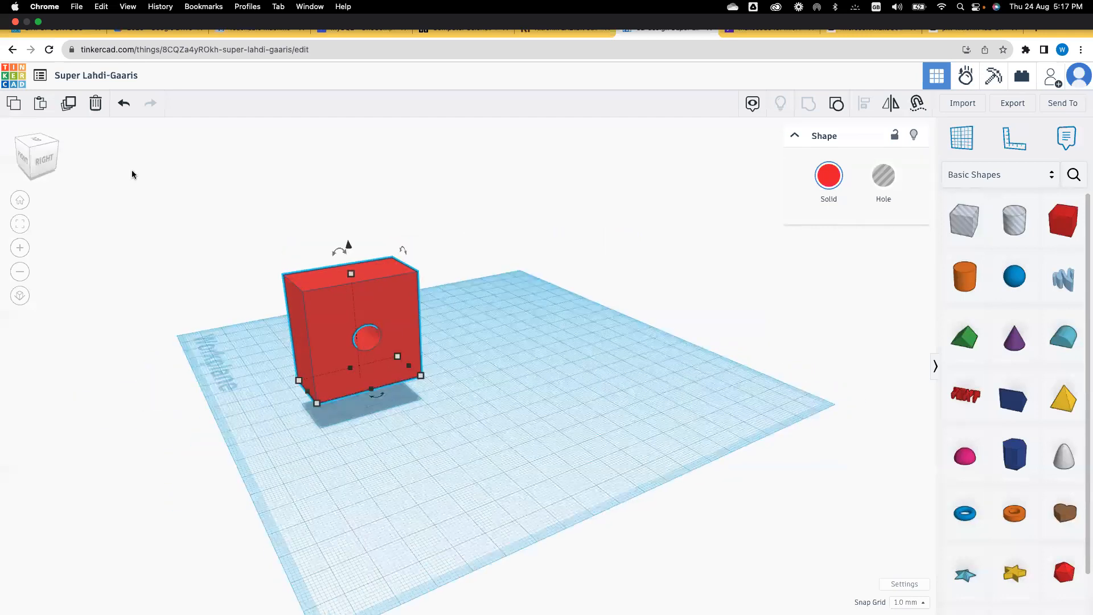
pyautogui.click(123, 104)
pyautogui.click(123, 104)
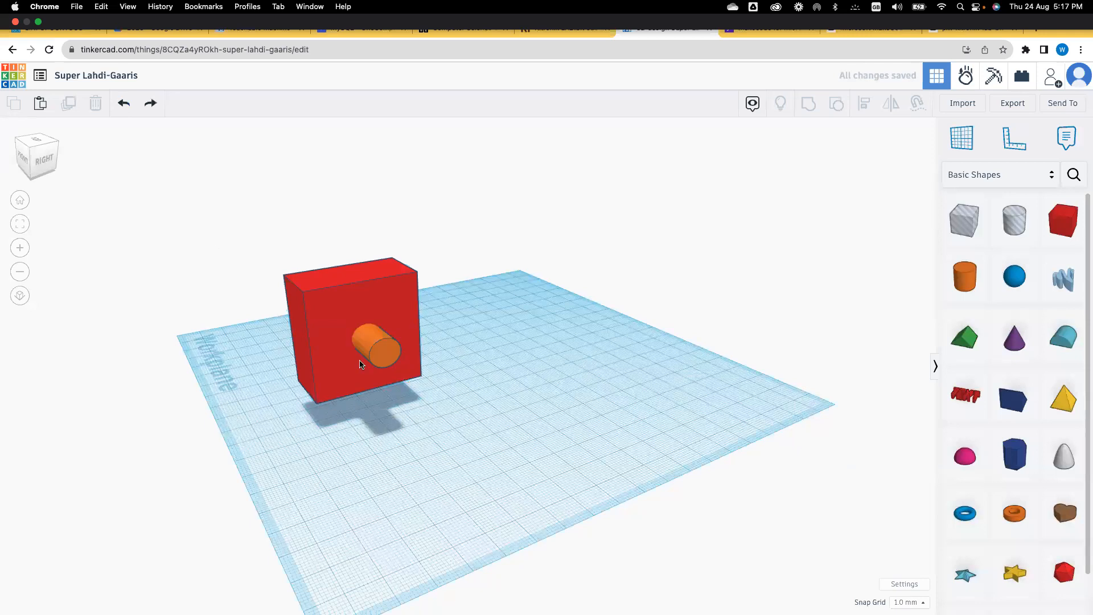
# Make a copy of the orange cylinder and move the copy clear of the red box, beside it.
pyautogui.click(381, 348)
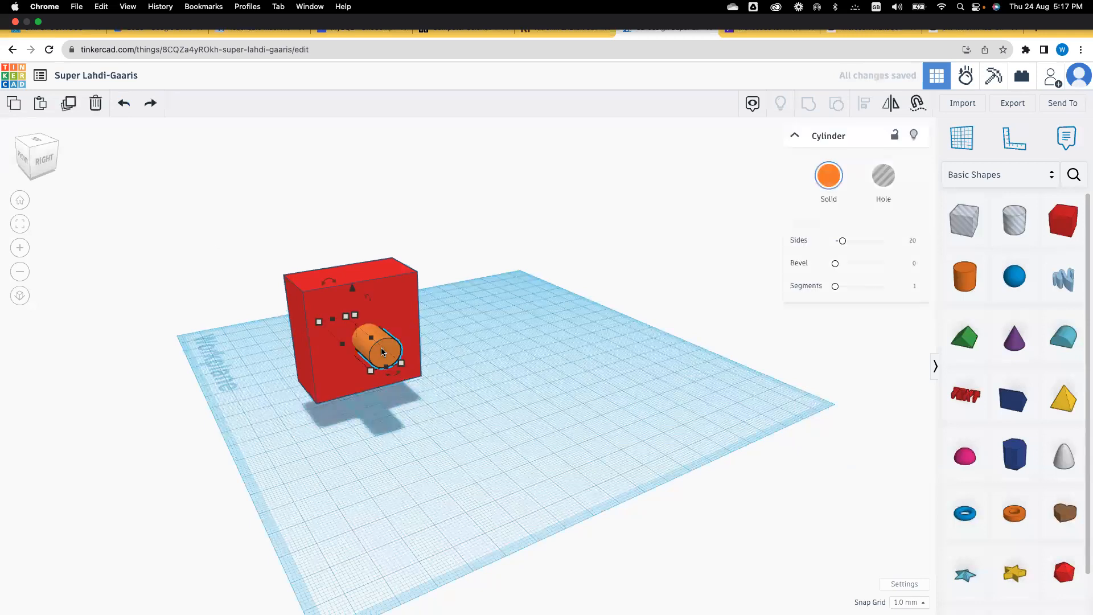
pyautogui.press('super+v')
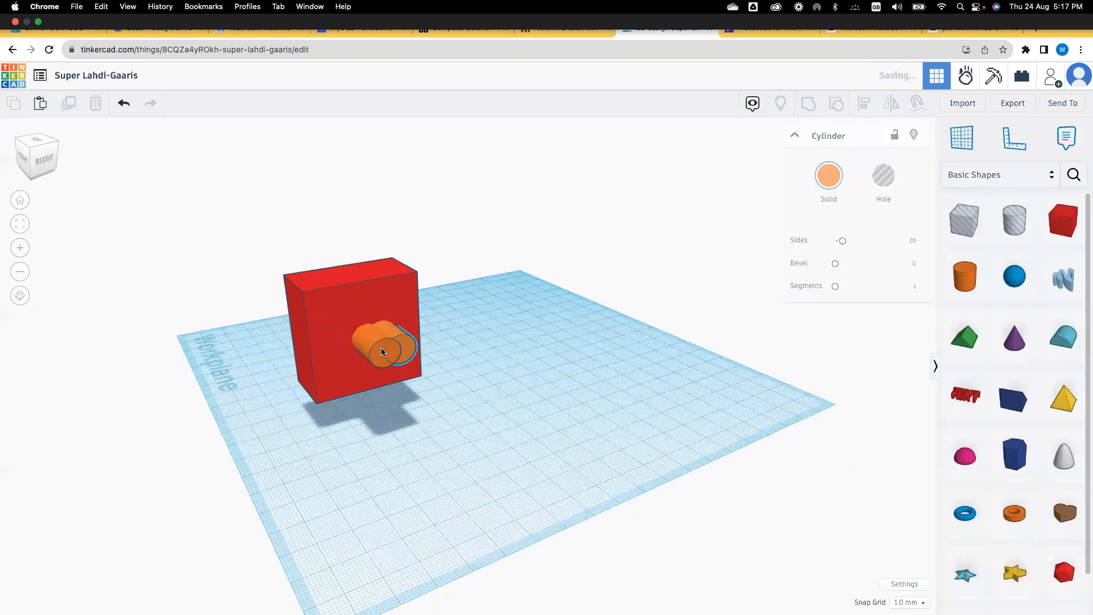
pyautogui.moveTo(407, 343); pyautogui.dragTo(406, 342)
pyautogui.moveTo(539, 360); pyautogui.dragTo(555, 369)
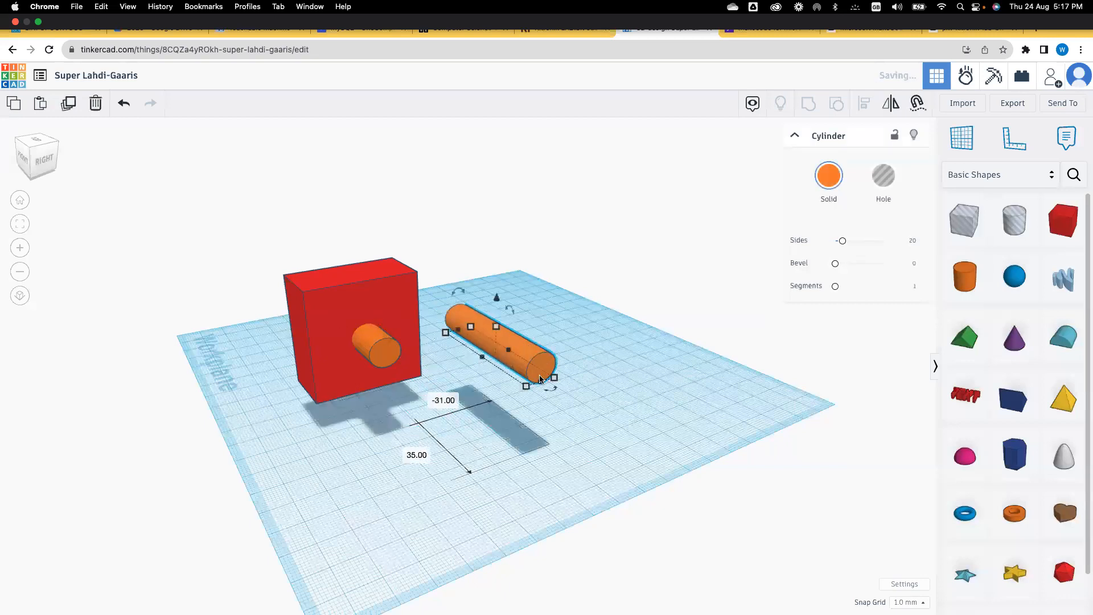
# Turn the cylinder inside the red box into a hole and group it with the box to cut a round opening.
pyautogui.click(364, 362)
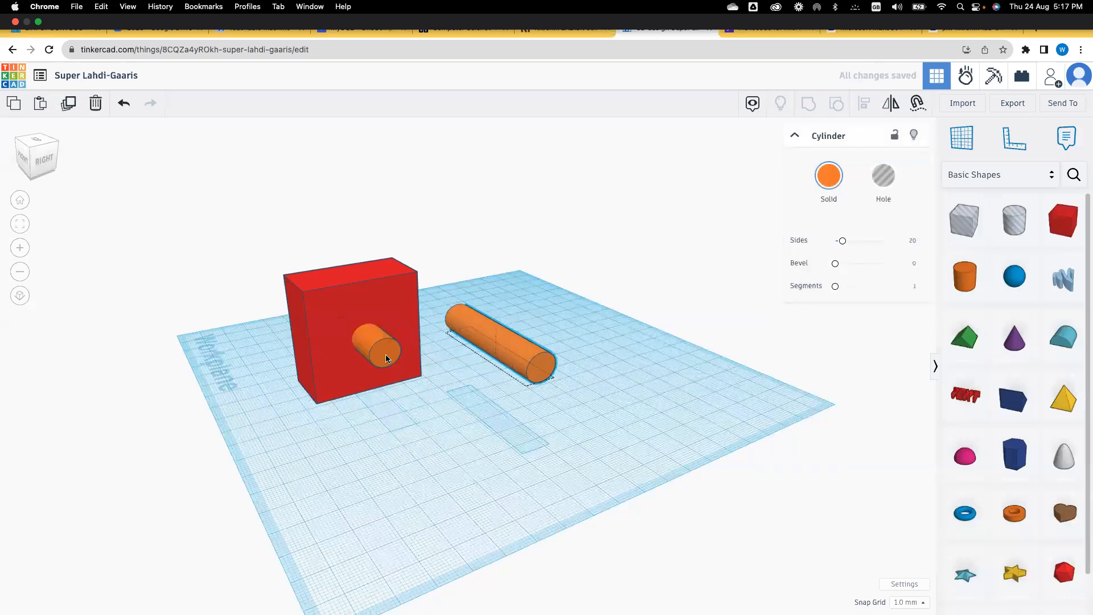
pyautogui.click(884, 176)
pyautogui.moveTo(253, 236); pyautogui.dragTo(433, 451)
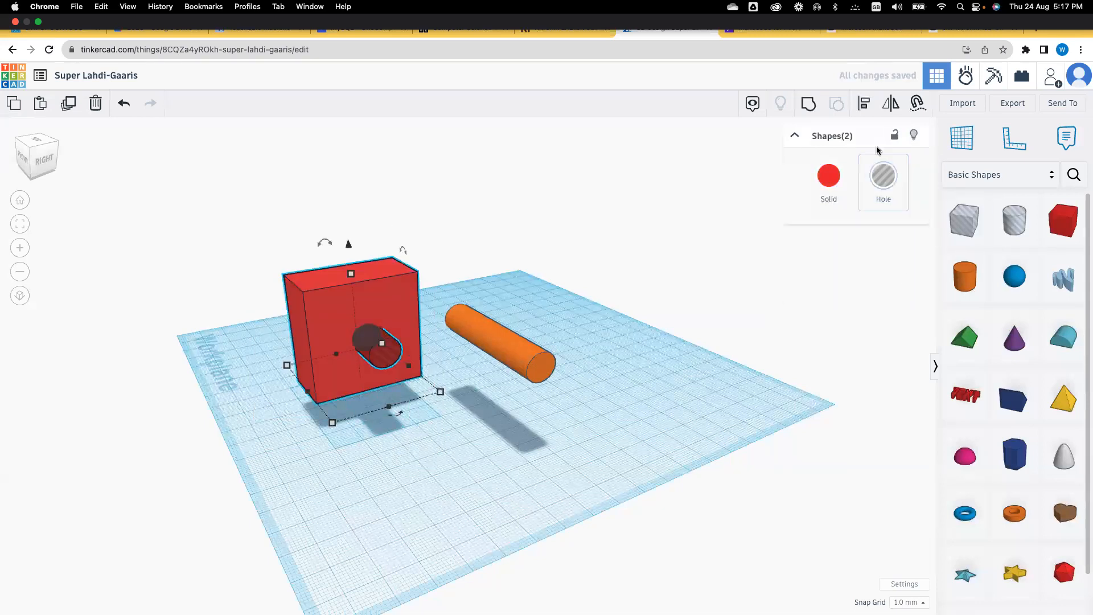
pyautogui.click(808, 103)
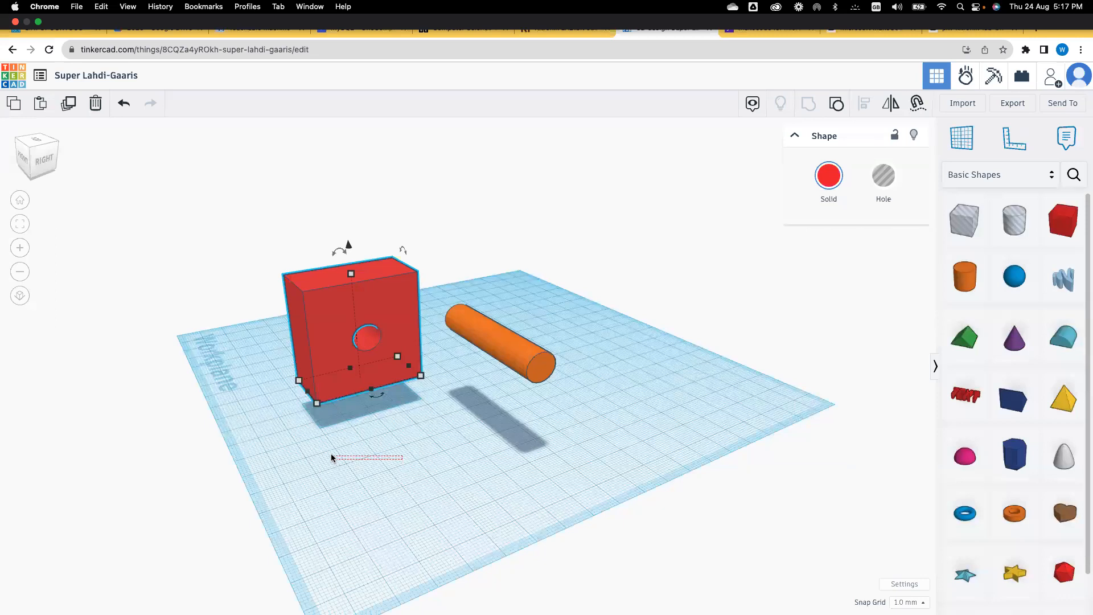
pyautogui.click(376, 460)
pyautogui.moveTo(377, 460); pyautogui.dragTo(429, 435, button='right')
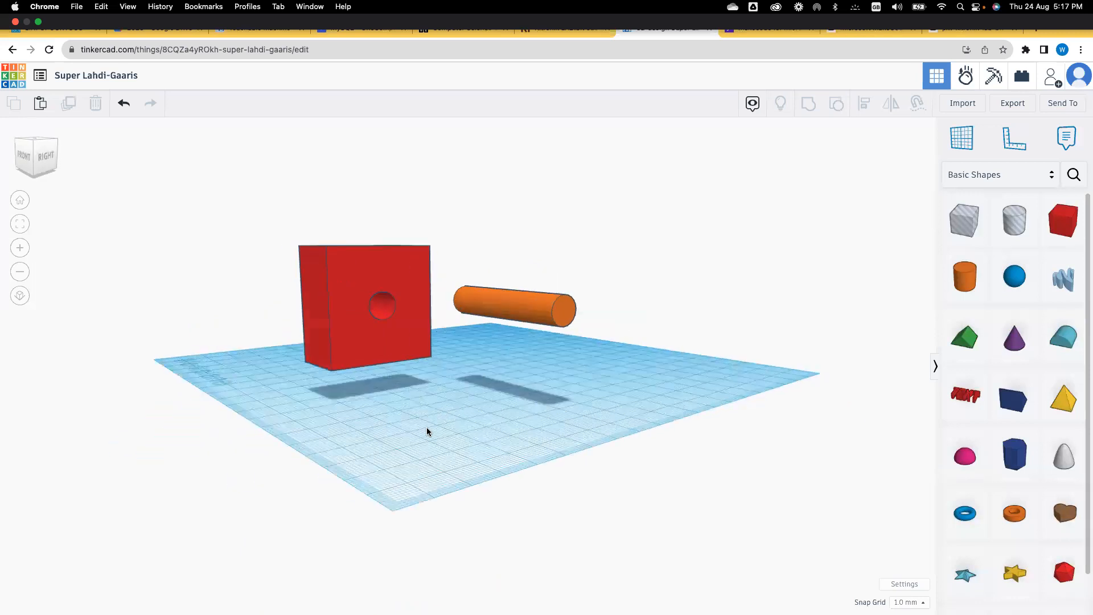
# Set the width of the remaining orange cylinder to 7 mm.
pyautogui.click(519, 306)
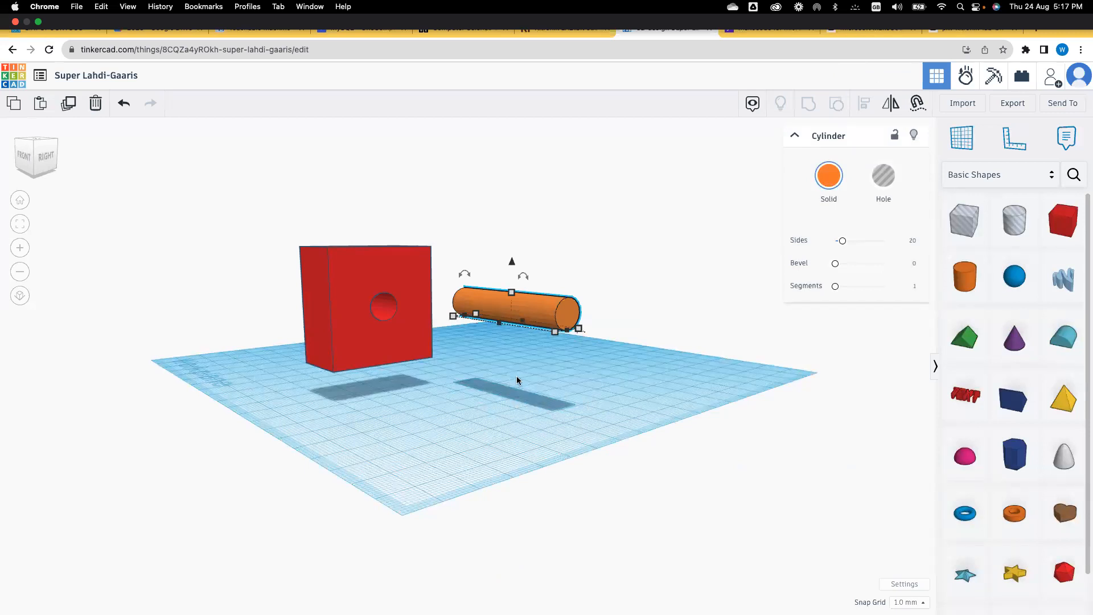
pyautogui.moveTo(541, 357); pyautogui.dragTo(500, 389, button='right')
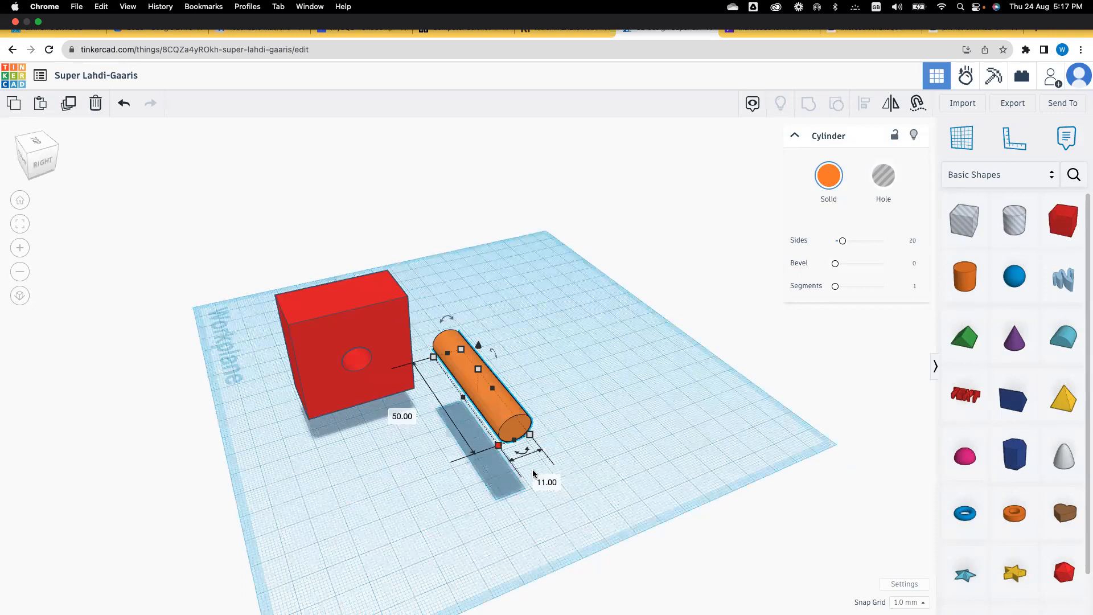
pyautogui.click(545, 482)
pyautogui.write('7')
pyautogui.press('Return')
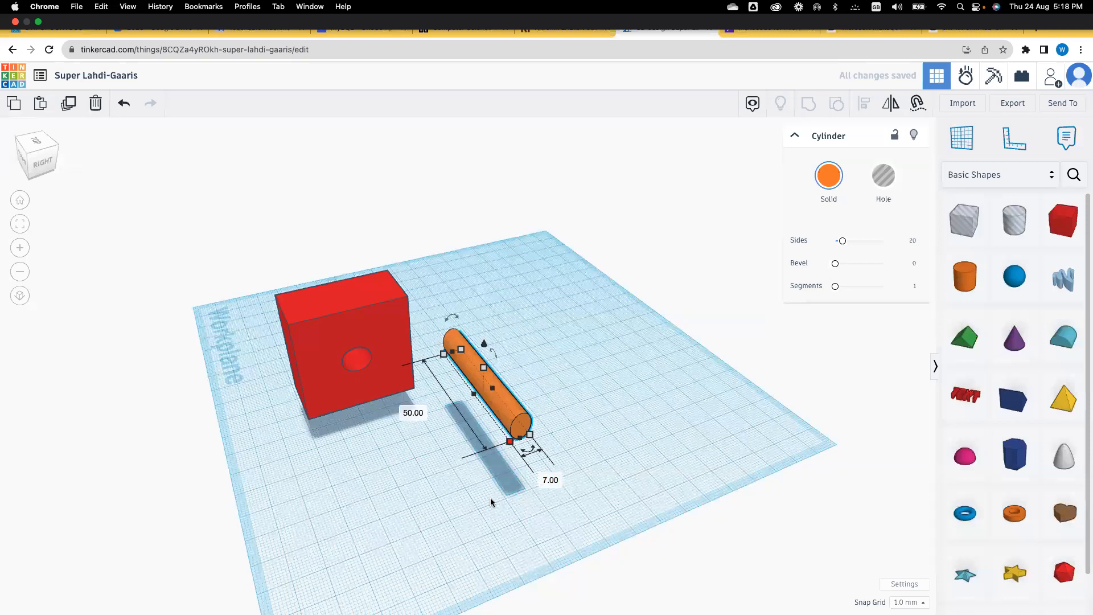
# Move the narrowed orange cylinder in line with the red box's round opening and slide it into the hole.
pyautogui.moveTo(490, 501); pyautogui.dragTo(438, 491, button='right')
pyautogui.moveTo(470, 410); pyautogui.dragTo(463, 403, button='right')
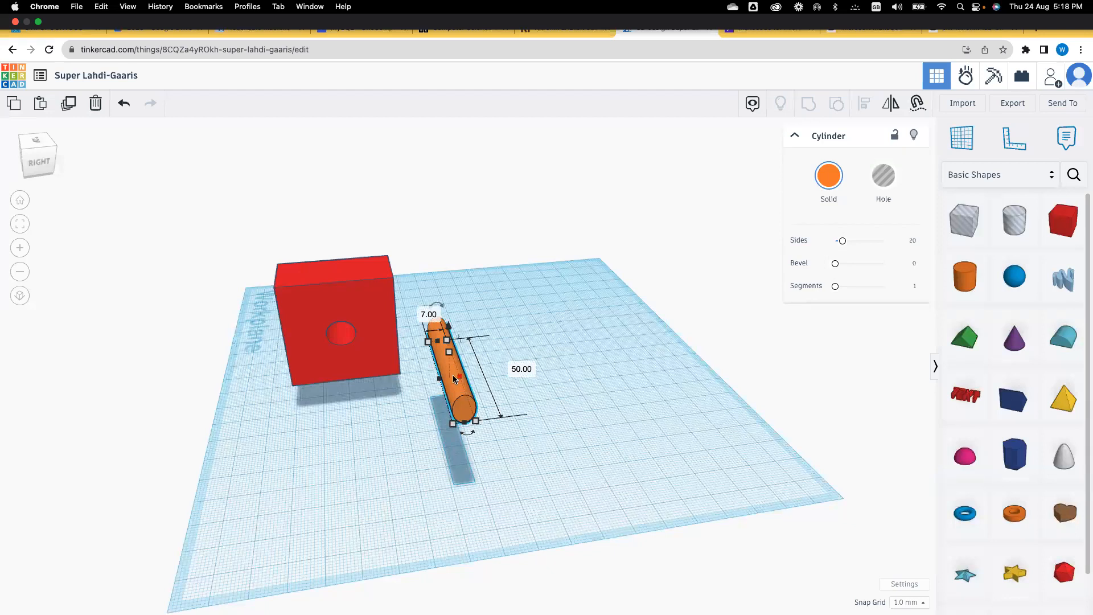
pyautogui.moveTo(452, 375); pyautogui.dragTo(336, 368)
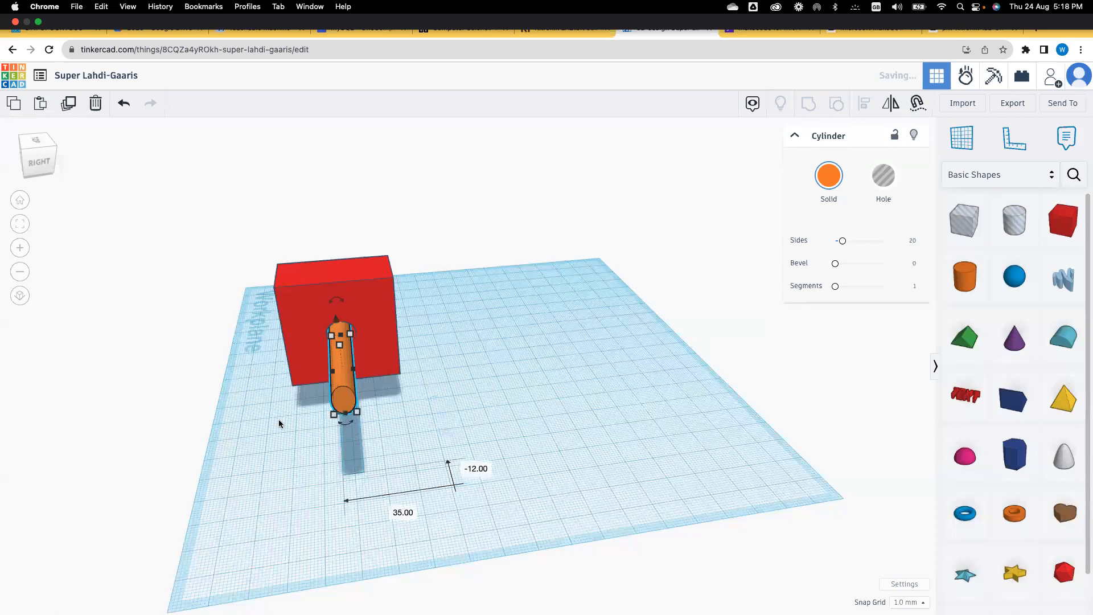
pyautogui.click(341, 428)
pyautogui.moveTo(316, 438); pyautogui.dragTo(463, 378, button='right')
pyautogui.click(435, 373)
pyautogui.moveTo(436, 373); pyautogui.dragTo(411, 355)
pyautogui.moveTo(353, 459); pyautogui.dragTo(382, 358, button='right')
# Set the orange cylinder's width and height to 4 mm so it is thinner than the red box's round hole.
pyautogui.moveTo(463, 358)
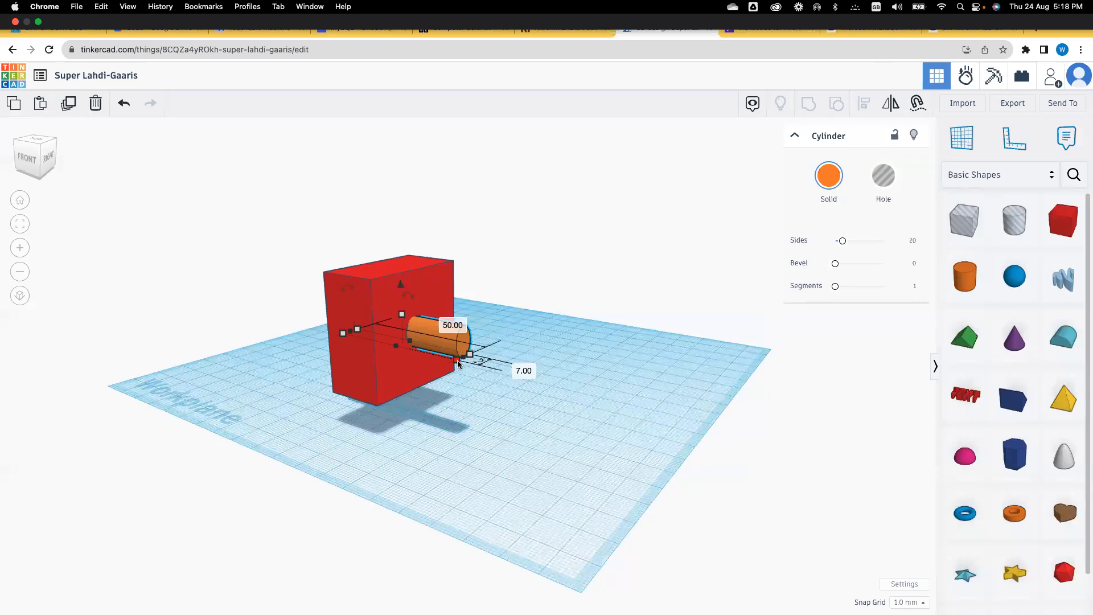
pyautogui.click(524, 370)
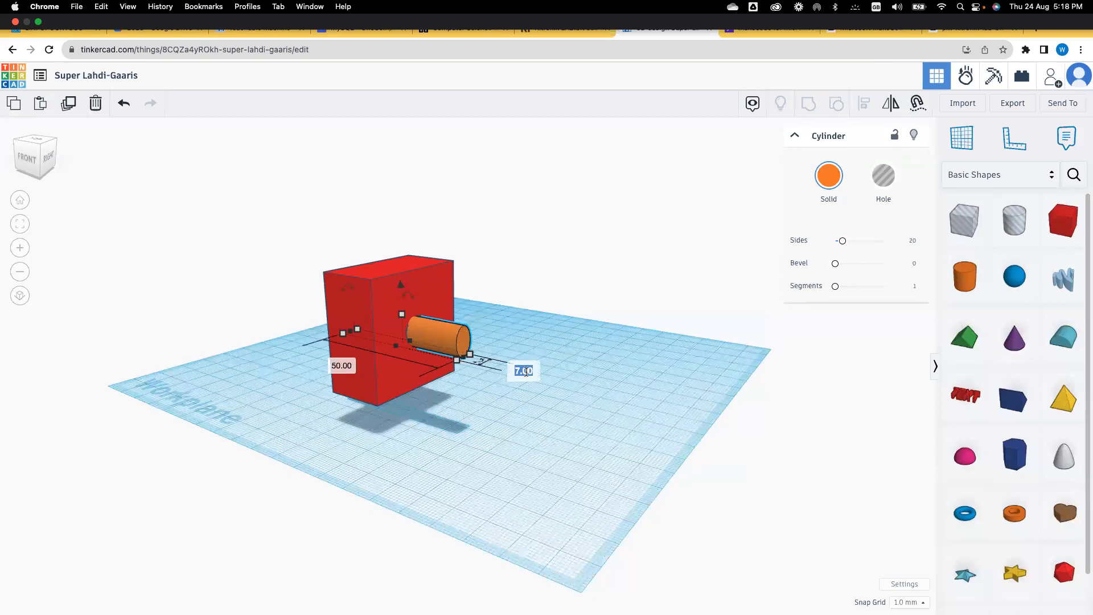
pyautogui.write('4')
pyautogui.press('Return')
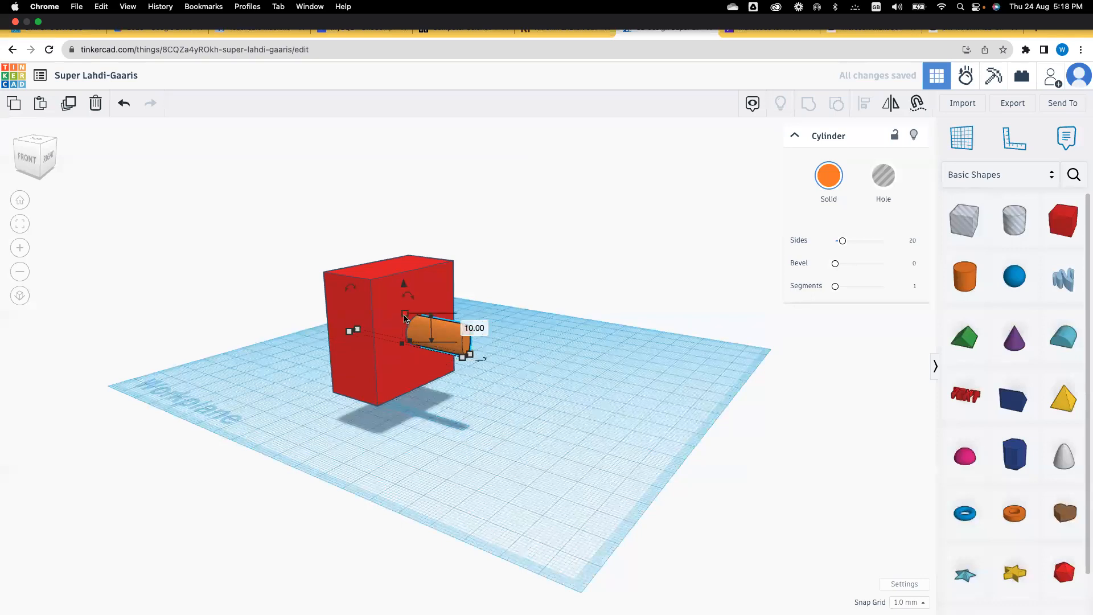
pyautogui.click(469, 330)
pyautogui.write('4')
pyautogui.press('Return')
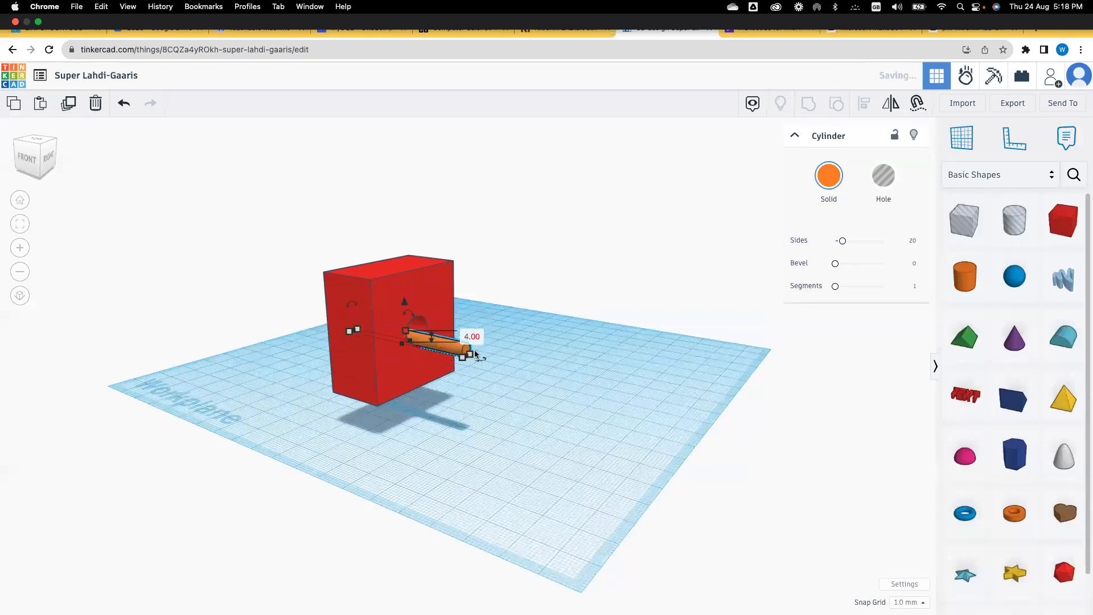
# Raise the thinned orange cylinder by 3 mm to bring it to the middle of the box's round hole.
pyautogui.click(449, 401)
pyautogui.moveTo(411, 403); pyautogui.dragTo(314, 341, button='right')
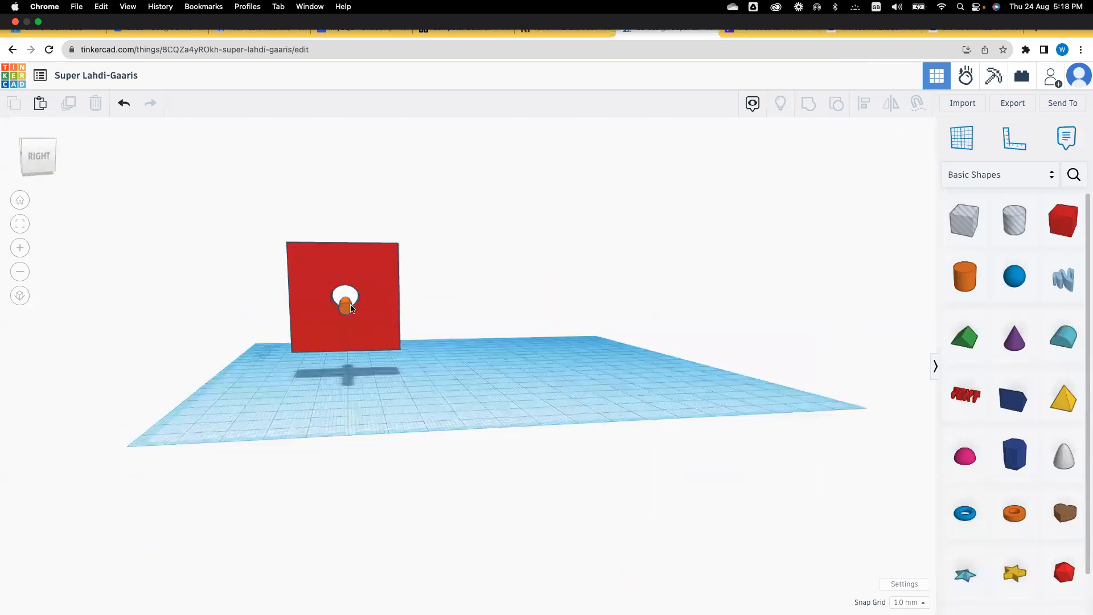
pyautogui.click(345, 301)
pyautogui.moveTo(343, 275); pyautogui.dragTo(344, 265)
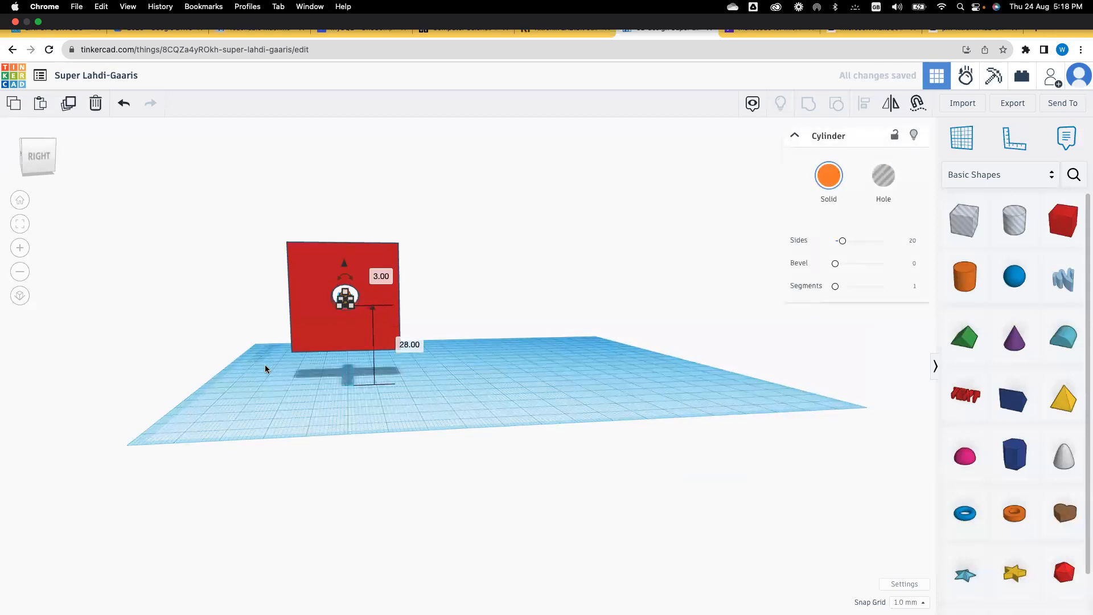
pyautogui.moveTo(292, 375); pyautogui.dragTo(550, 438, button='right')
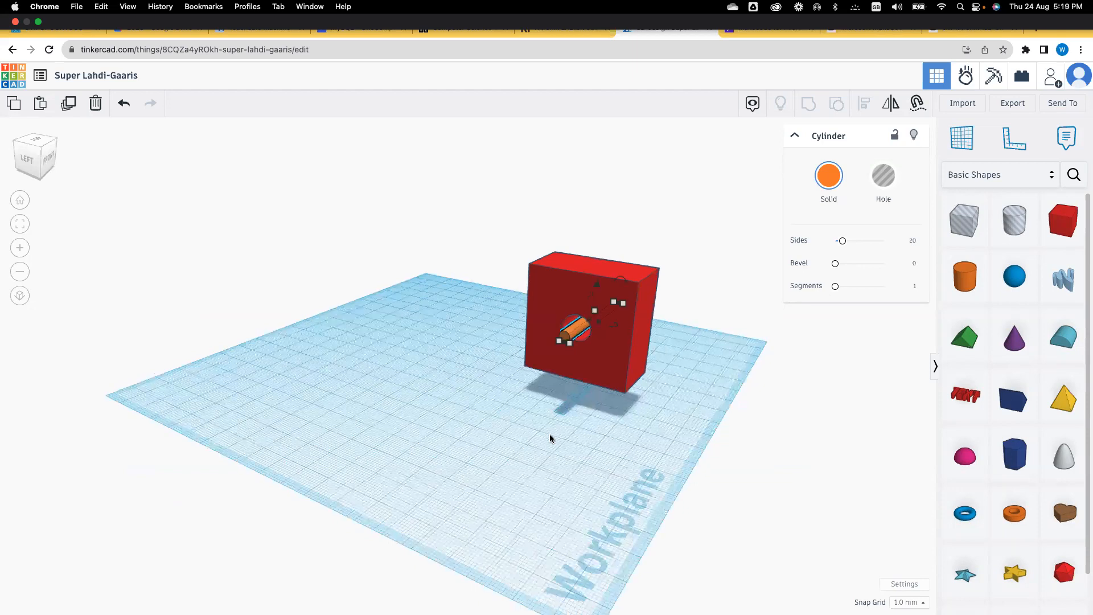
pyautogui.click(550, 438)
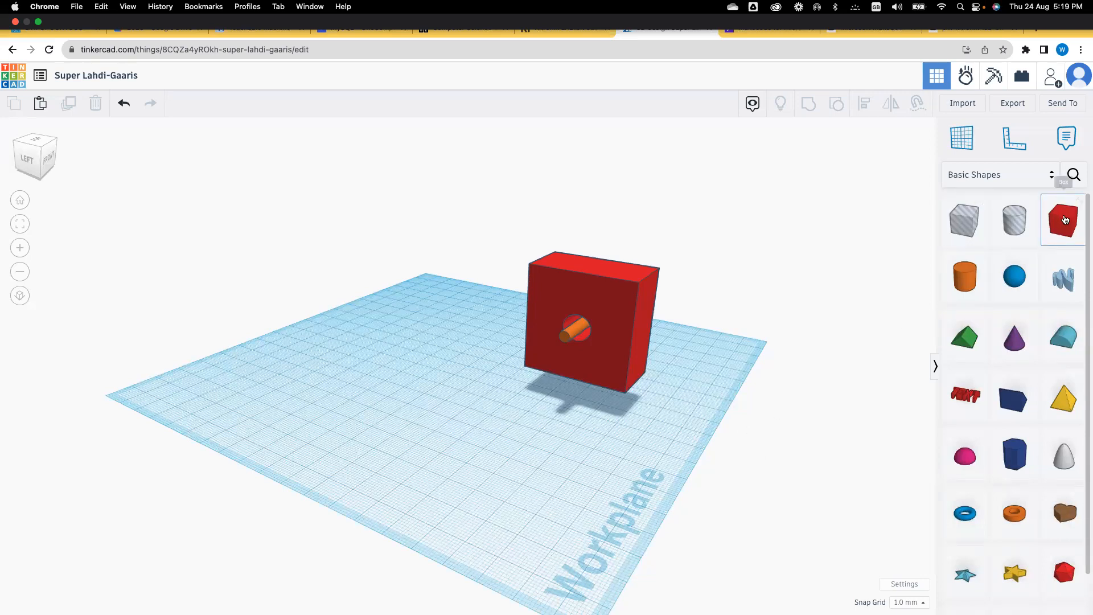
# Place a new red box on the empty part of the workplane and set its length and width to 5 mm.
pyautogui.moveTo(1064, 220); pyautogui.dragTo(363, 451)
pyautogui.moveTo(359, 445)
pyautogui.click(293, 459)
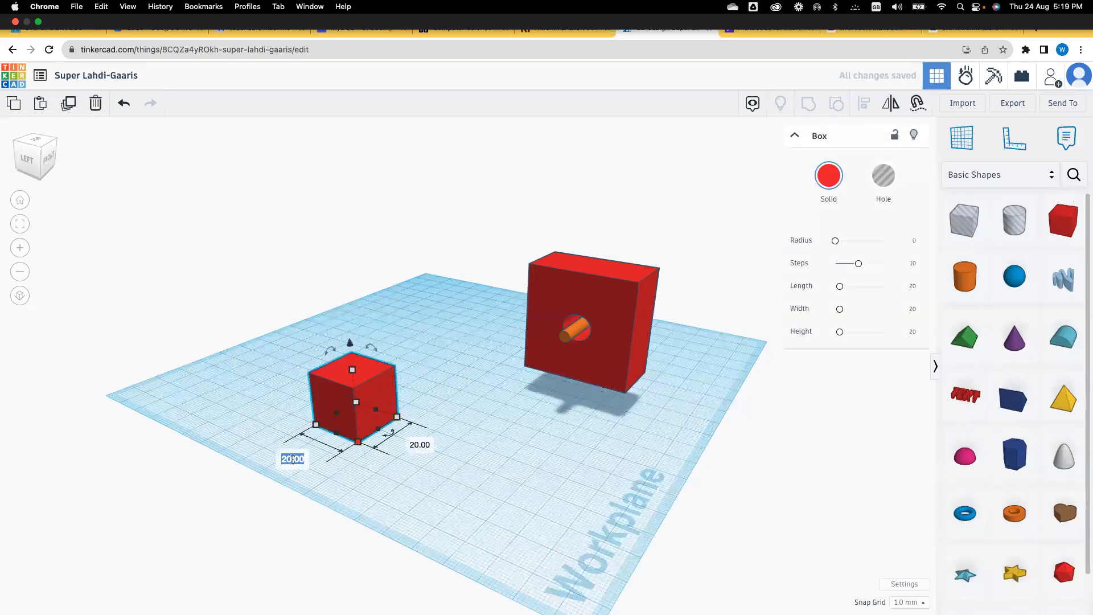
pyautogui.write('5')
pyautogui.press('Tab')
pyautogui.write('5')
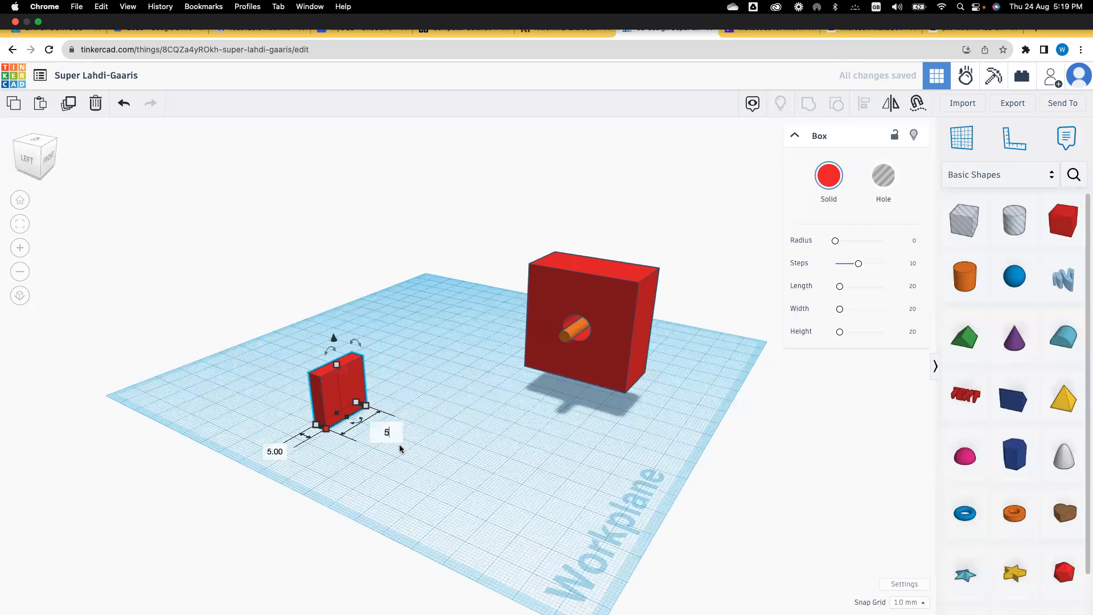
pyautogui.press('Return')
# Stretch the 5 mm box upwards into a tall post and move it near the workplane's edge.
pyautogui.moveTo(352, 358); pyautogui.dragTo(350, 301)
pyautogui.moveTo(351, 365); pyautogui.dragTo(234, 386)
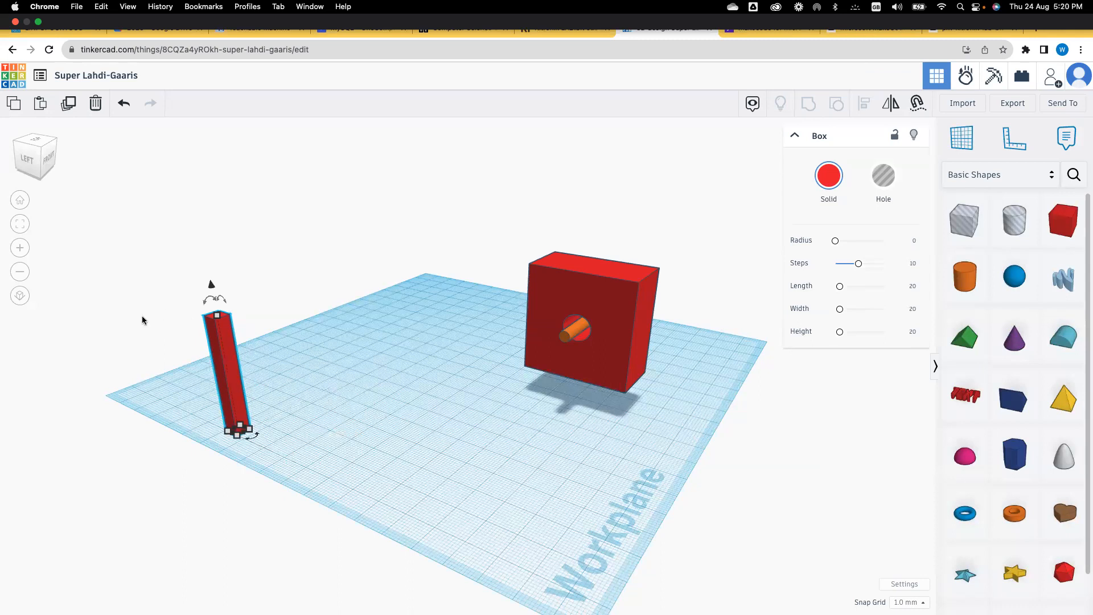
# Duplicate the tall red post and shift the copy sideways, leaving a small gap to the original.
pyautogui.moveTo(138, 349); pyautogui.dragTo(615, 449, button='right')
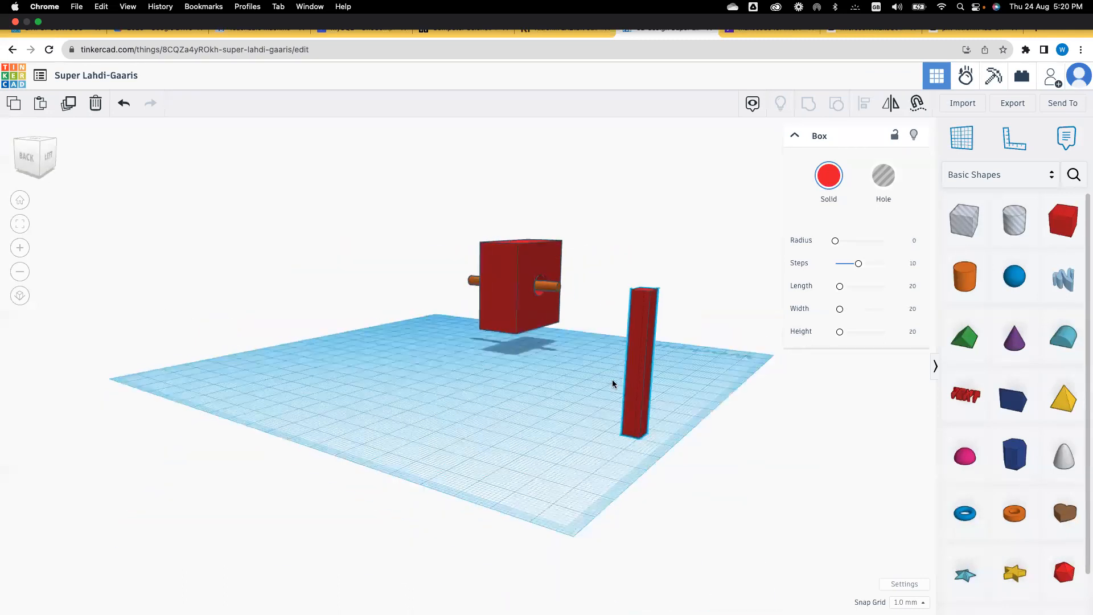
pyautogui.click(66, 108)
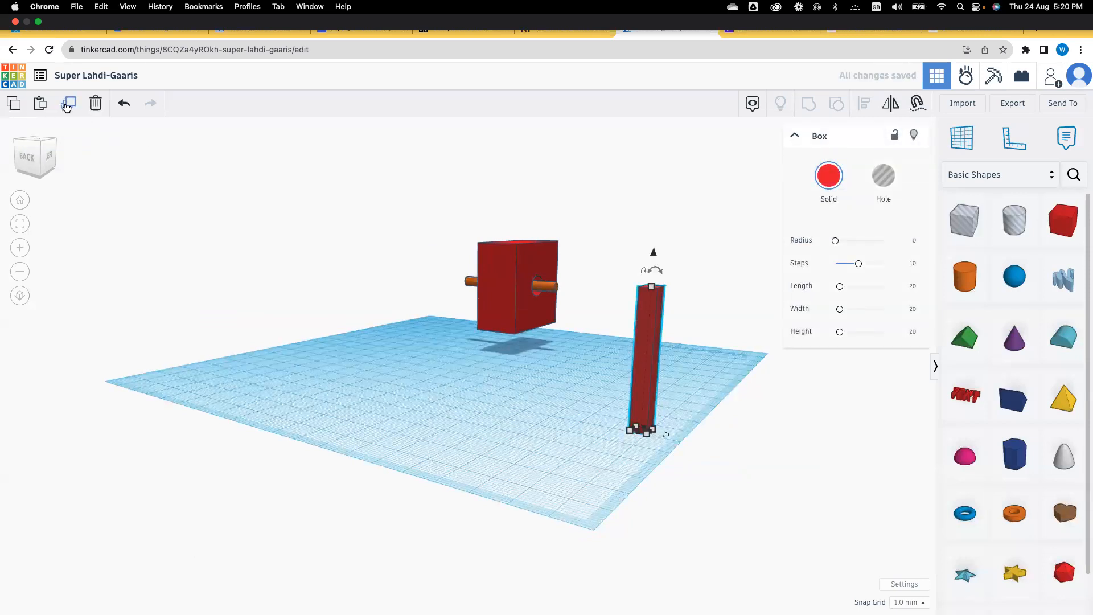
pyautogui.press('Left')
pyautogui.press('Left')
pyautogui.press('Left')
pyautogui.press('Left')
pyautogui.press('Left')
pyautogui.press('Left')
pyautogui.press('Left')
pyautogui.press('Left')
pyautogui.press('Left')
pyautogui.press('Left')
pyautogui.press('Left')
pyautogui.press('Left')
pyautogui.press('Left')
pyautogui.press('Left')
pyautogui.press('Left')
pyautogui.press('Left')
pyautogui.press('Left')
pyautogui.press('Left')
pyautogui.press('Left')
pyautogui.press('Left')
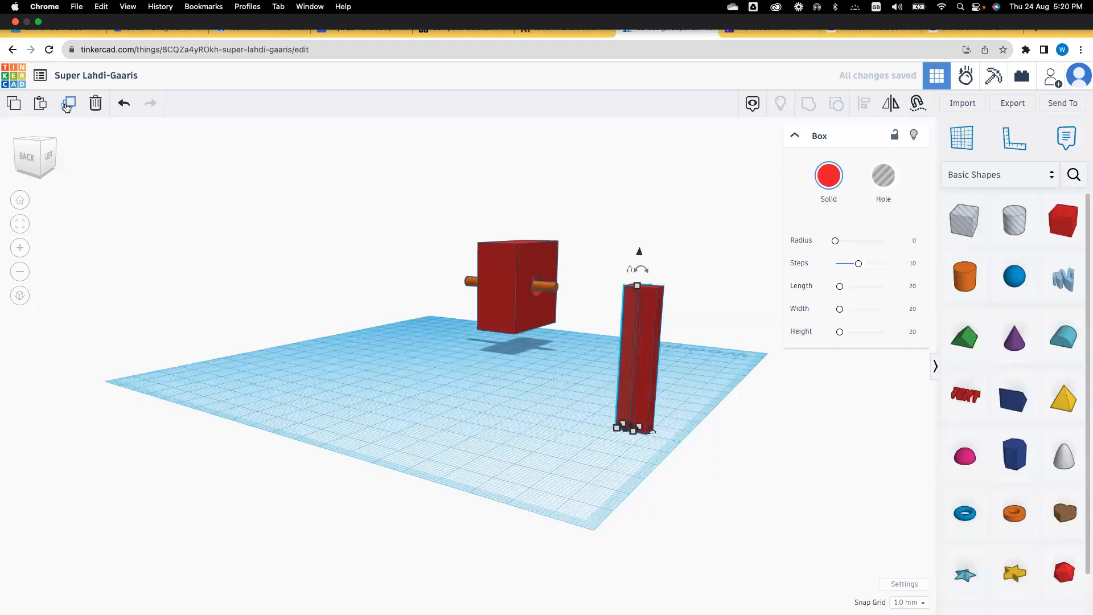
pyautogui.press('Left')
pyautogui.press('Left')
pyautogui.press('Left')
pyautogui.press('Left')
pyautogui.press('Left')
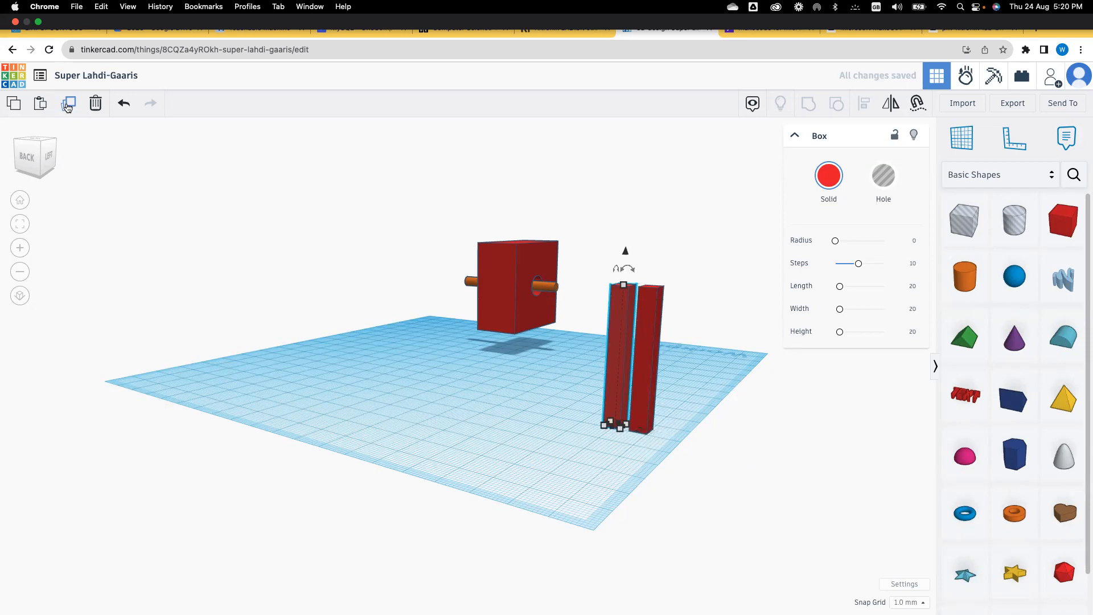
# Repeat the duplication with the same spacing until the row contains 19 red posts.
pyautogui.click(66, 106)
pyautogui.click(66, 105)
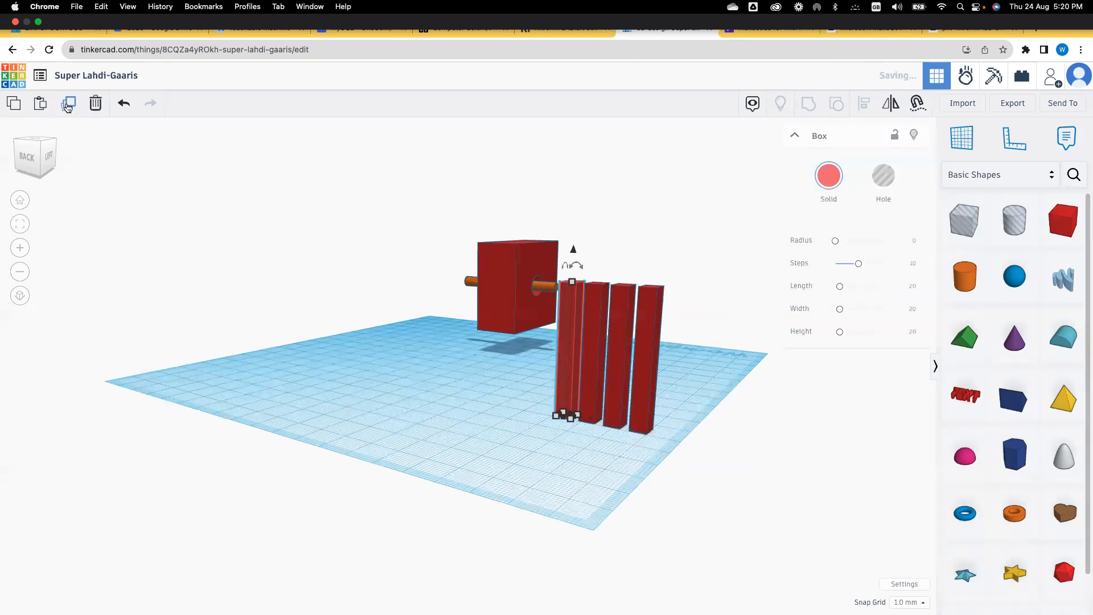
pyautogui.click(67, 105)
pyautogui.click(67, 105)
pyautogui.click(67, 105)
pyautogui.click(66, 105)
pyautogui.click(67, 105)
pyautogui.click(66, 106)
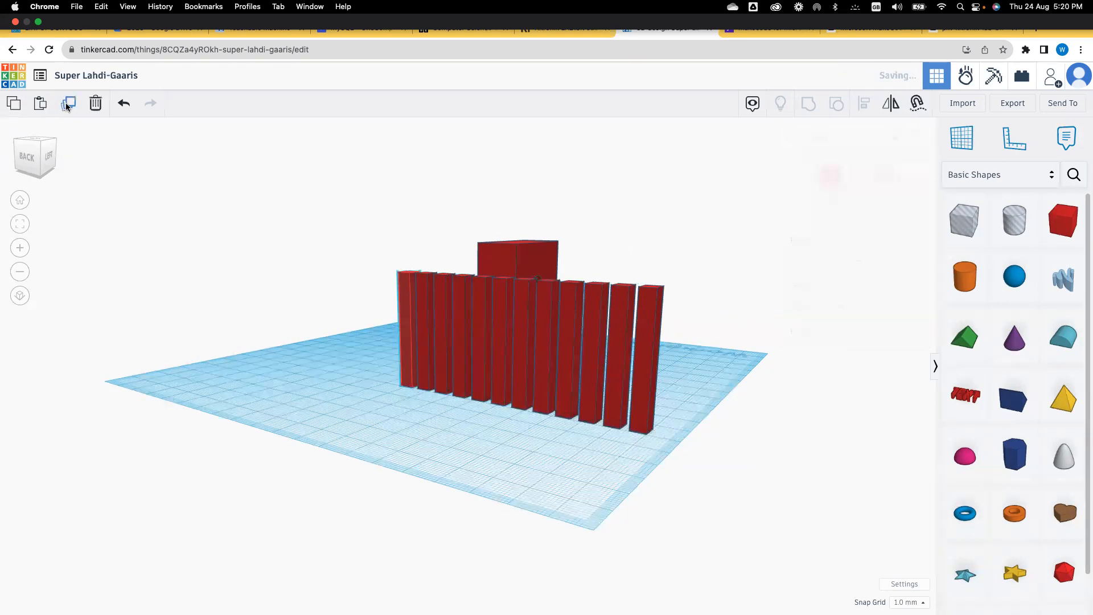
pyautogui.click(66, 105)
pyautogui.click(67, 105)
pyautogui.click(66, 107)
pyautogui.click(67, 106)
pyautogui.click(66, 106)
pyautogui.click(67, 106)
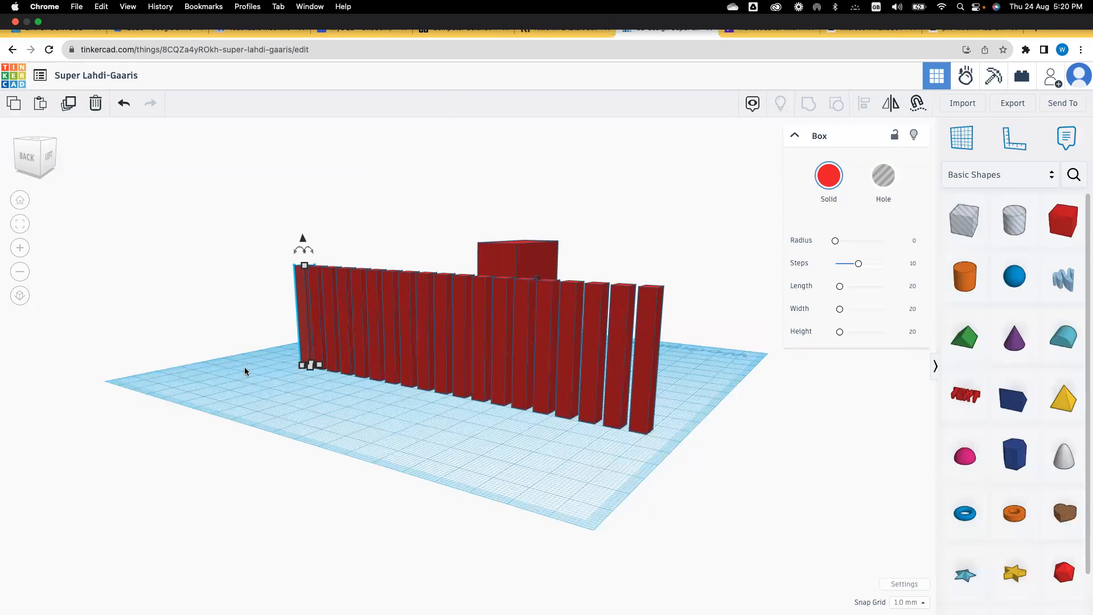
# Delete the red box with the round hole and the orange cylinder inside it.
pyautogui.moveTo(248, 370); pyautogui.dragTo(228, 430, button='right')
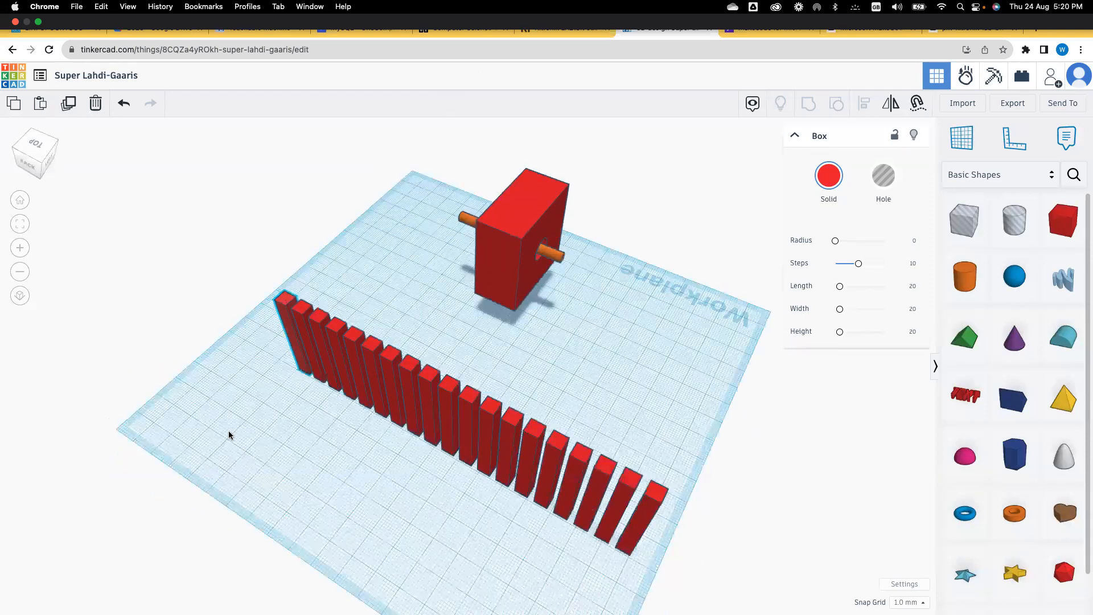
pyautogui.moveTo(120, 393); pyautogui.dragTo(489, 430, button='right')
pyautogui.moveTo(377, 421); pyautogui.dragTo(340, 420, button='right')
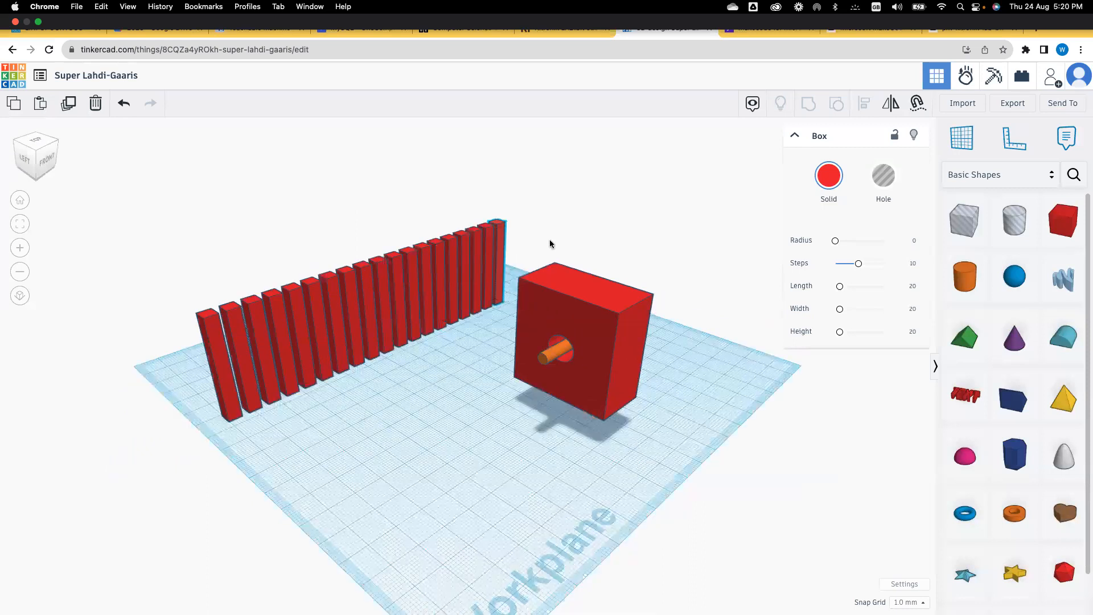
pyautogui.click(555, 328)
pyautogui.press('Delete')
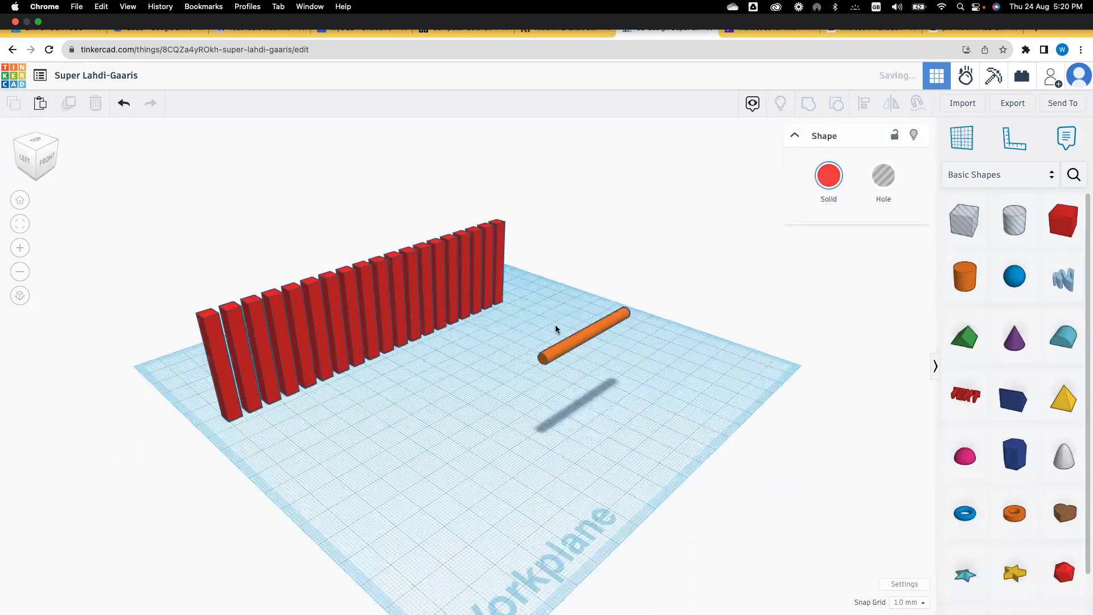
pyautogui.click(565, 348)
pyautogui.press('Delete')
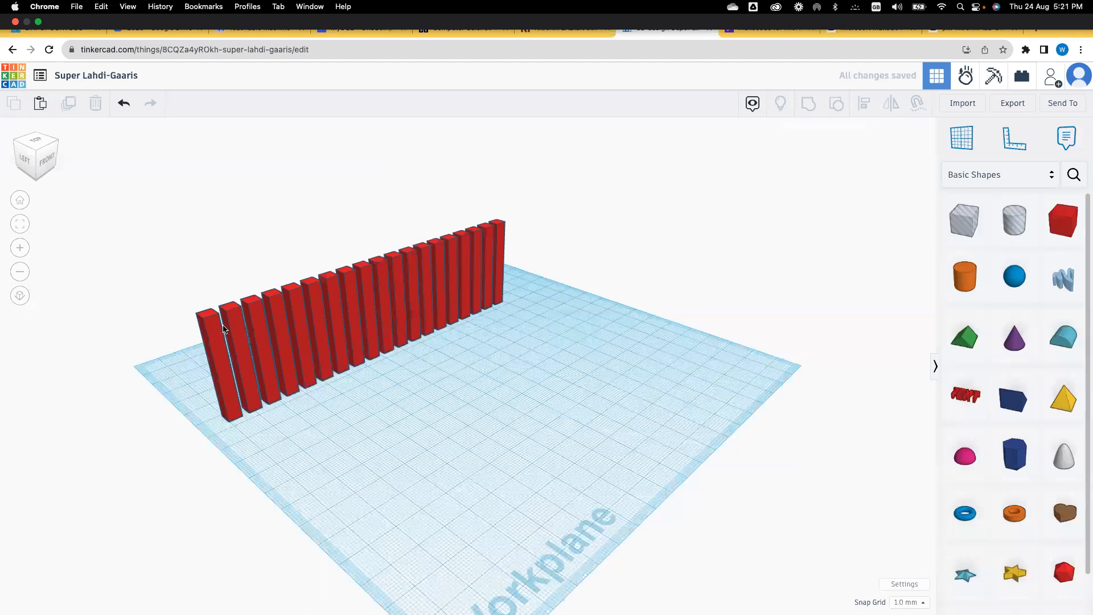
# Select every second post in the row, nine in total, and shorten them together to a height of 21 mm.
pyautogui.click(237, 331)
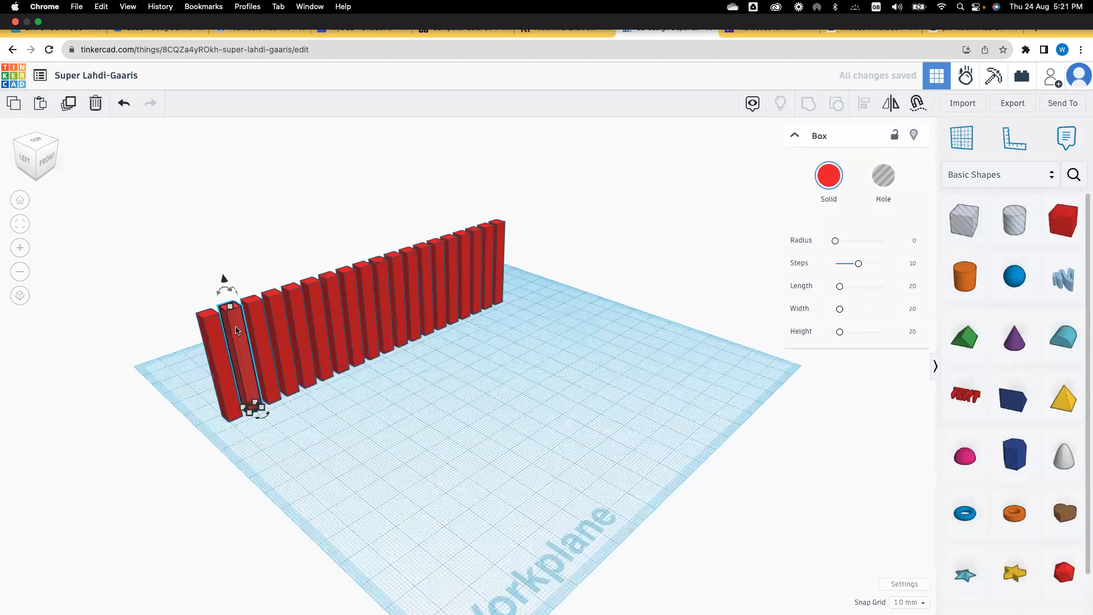
pyautogui.keyDown('shift'); pyautogui.click(281, 326); pyautogui.keyUp('shift')
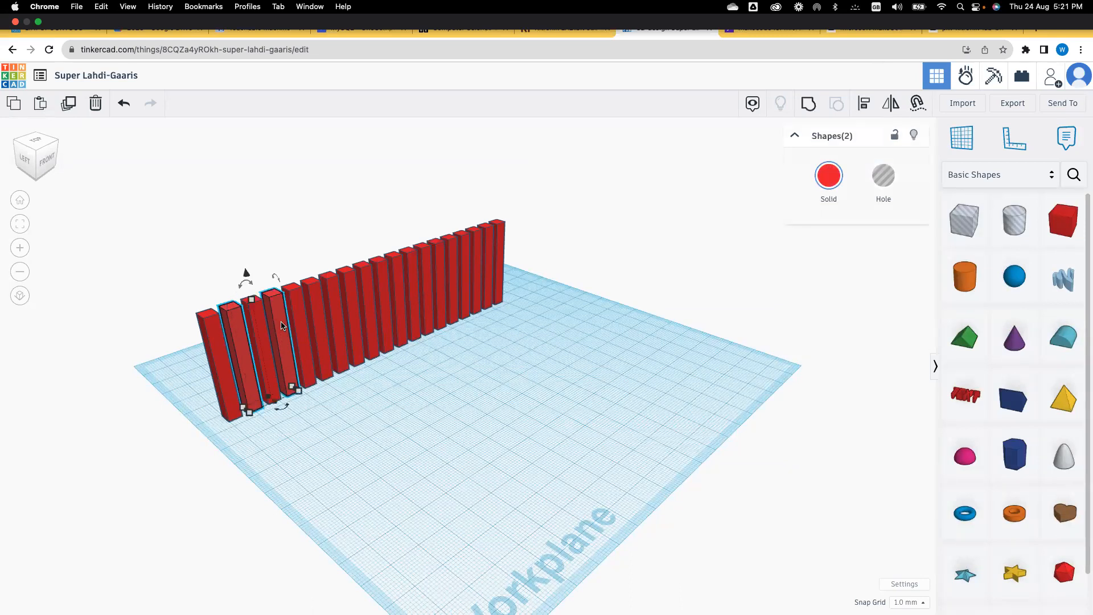
pyautogui.keyDown('shift'); pyautogui.click(319, 317); pyautogui.keyUp('shift')
pyautogui.keyDown('shift'); pyautogui.click(356, 312); pyautogui.keyUp('shift')
pyautogui.keyDown('shift'); pyautogui.click(393, 308); pyautogui.keyUp('shift')
pyautogui.keyDown('shift'); pyautogui.click(414, 306); pyautogui.keyUp('shift')
pyautogui.keyDown('shift'); pyautogui.click(439, 295); pyautogui.keyUp('shift')
pyautogui.keyDown('shift'); pyautogui.click(468, 298); pyautogui.keyUp('shift')
pyautogui.keyDown('shift'); pyautogui.click(489, 288); pyautogui.keyUp('shift')
pyautogui.moveTo(378, 261); pyautogui.dragTo(381, 349)
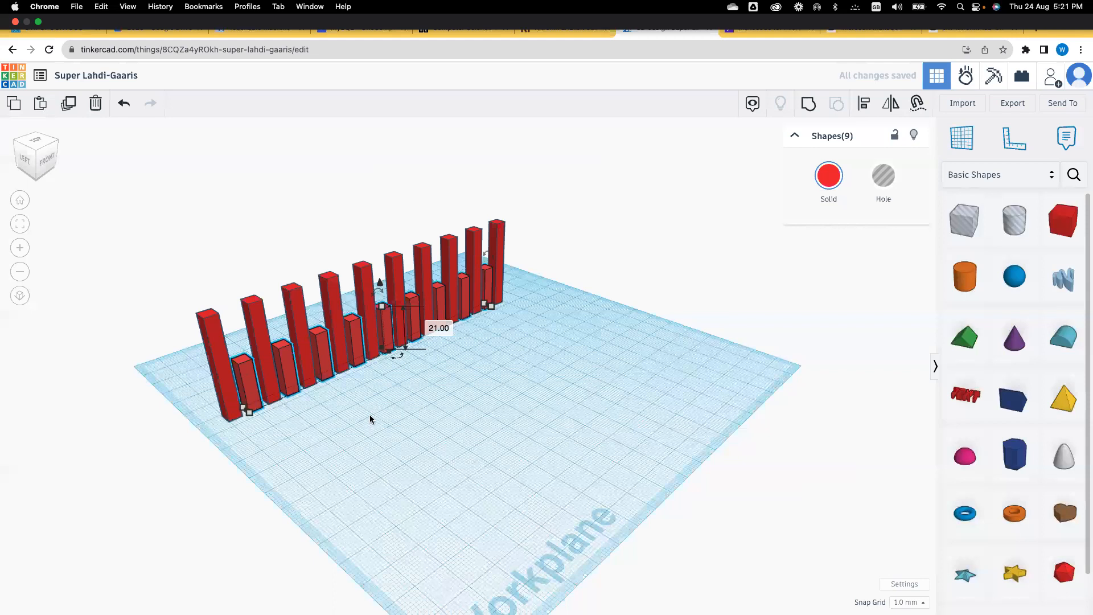
# Rotate the nine shortened posts together by 90° on the workplane so they cross the row of tall posts.
pyautogui.moveTo(378, 296)
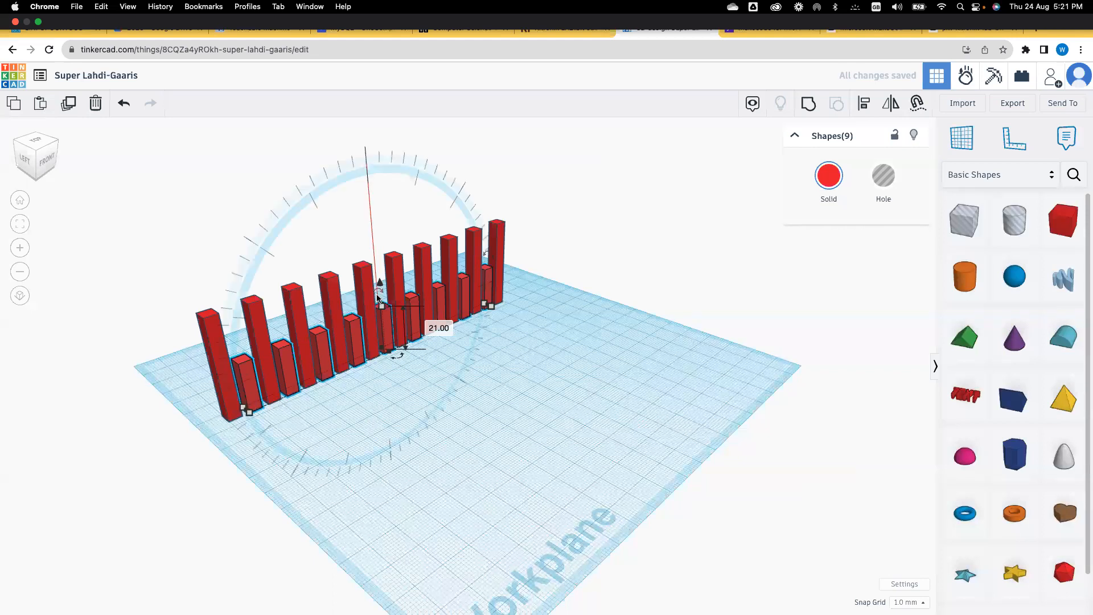
pyautogui.moveTo(362, 428); pyautogui.dragTo(467, 399, button='right')
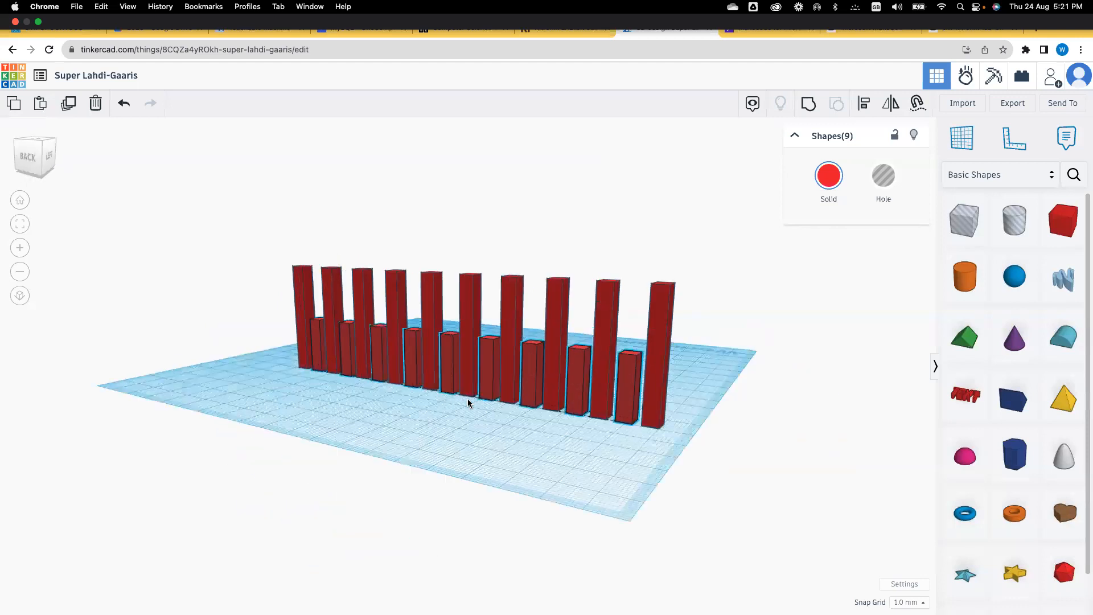
pyautogui.moveTo(456, 315)
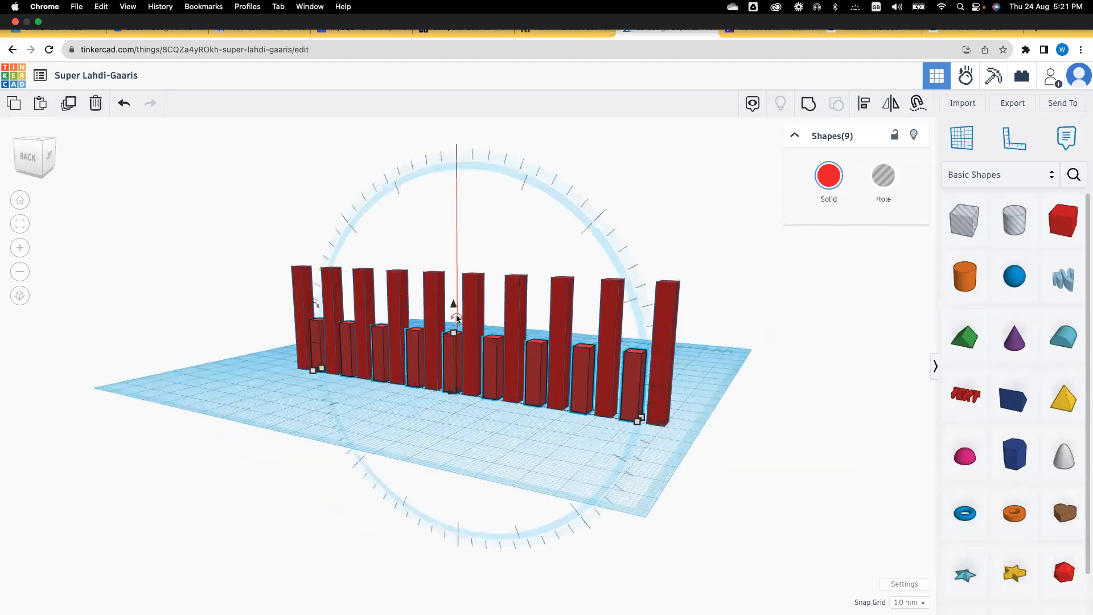
pyautogui.moveTo(446, 405); pyautogui.dragTo(212, 419, button='right')
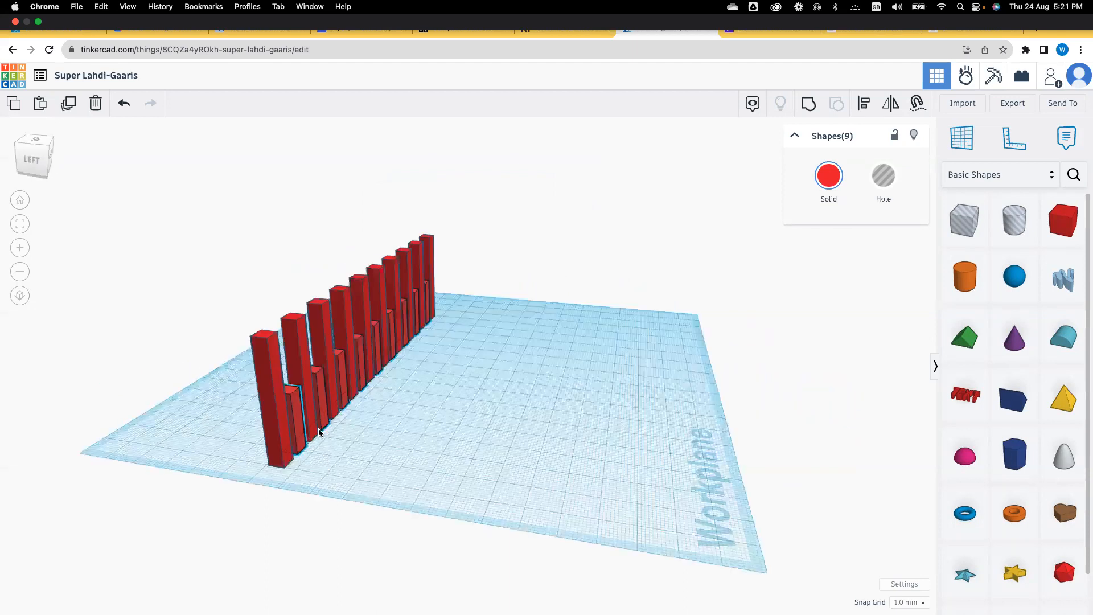
pyautogui.moveTo(393, 373)
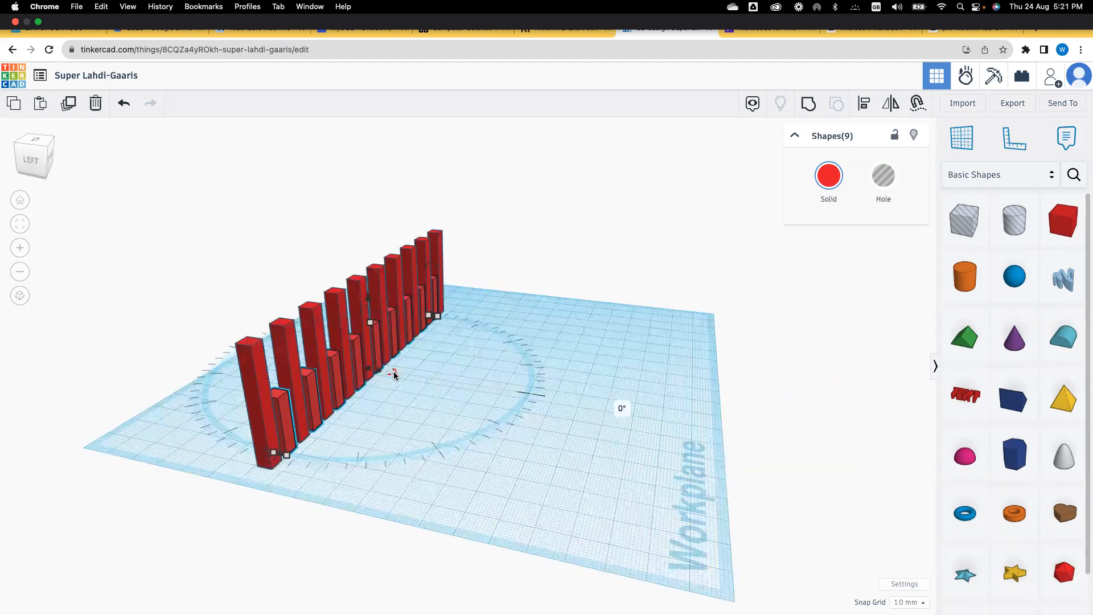
pyautogui.click(623, 409)
pyautogui.write('90')
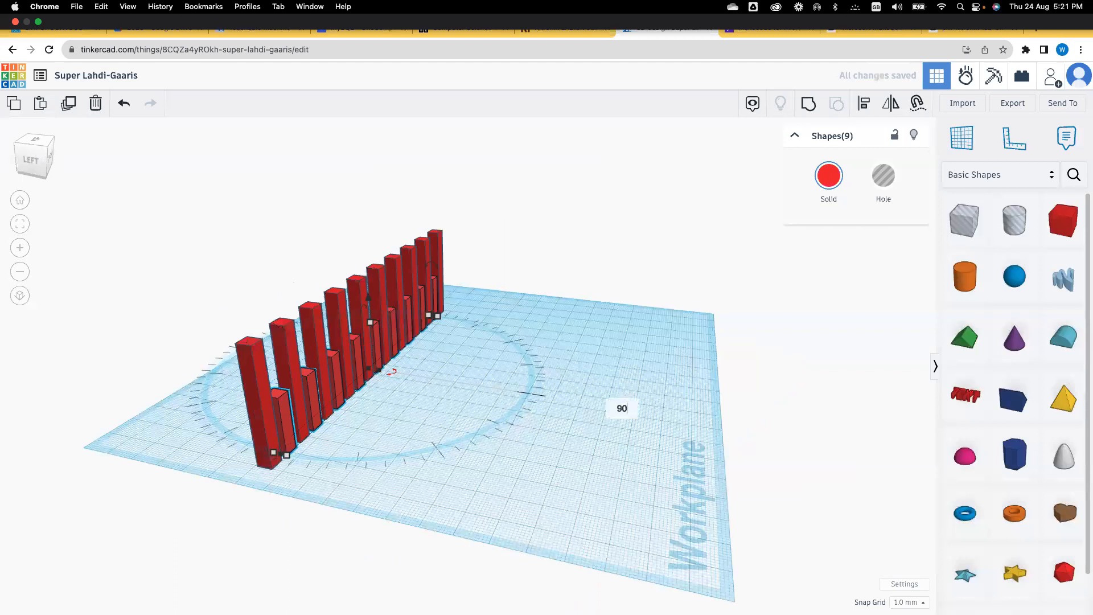
pyautogui.press('Return')
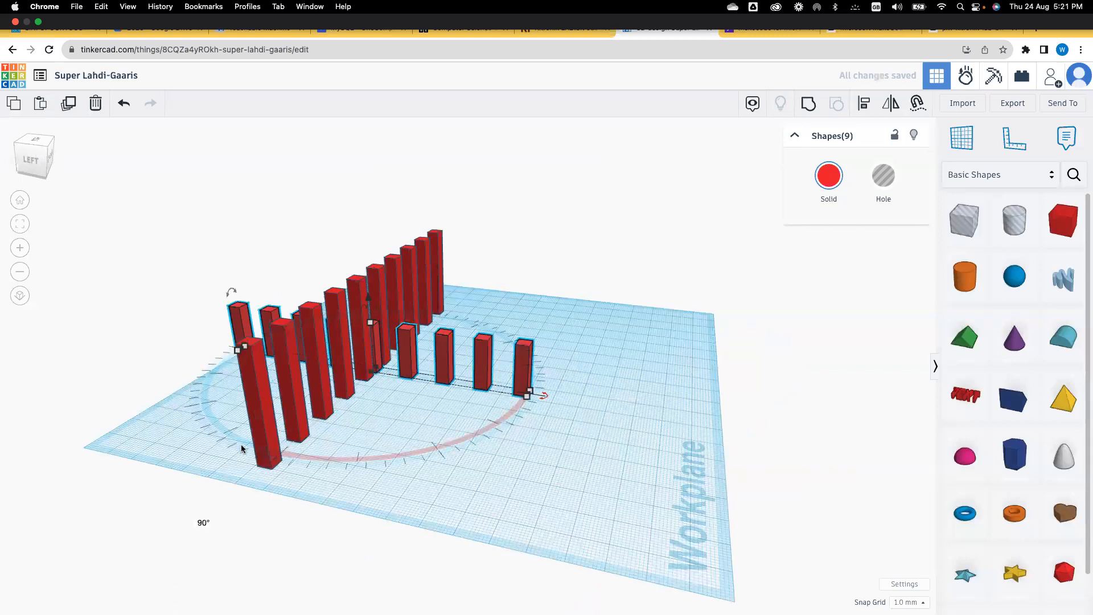
# Duplicate the rotated row of nine short posts and shift the copy sideways to form a second parallel row.
pyautogui.moveTo(357, 464); pyautogui.dragTo(519, 420, button='right')
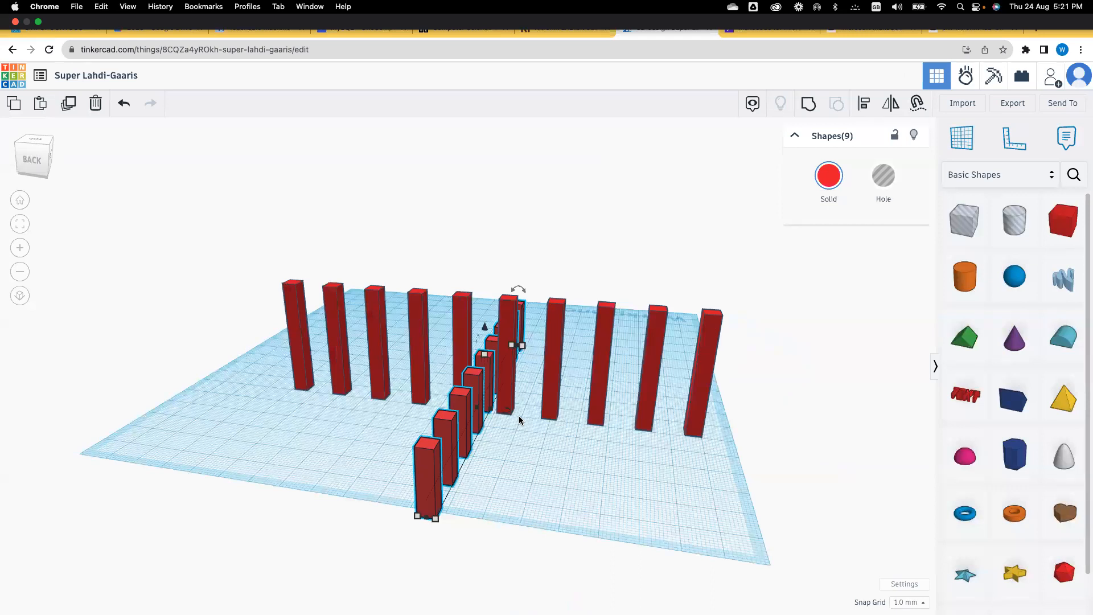
pyautogui.click(68, 105)
pyautogui.press('Left')
pyautogui.press('Left')
pyautogui.press('Left')
pyautogui.press('Left')
pyautogui.press('Left')
pyautogui.press('Left')
pyautogui.press('Left')
pyautogui.press('Left')
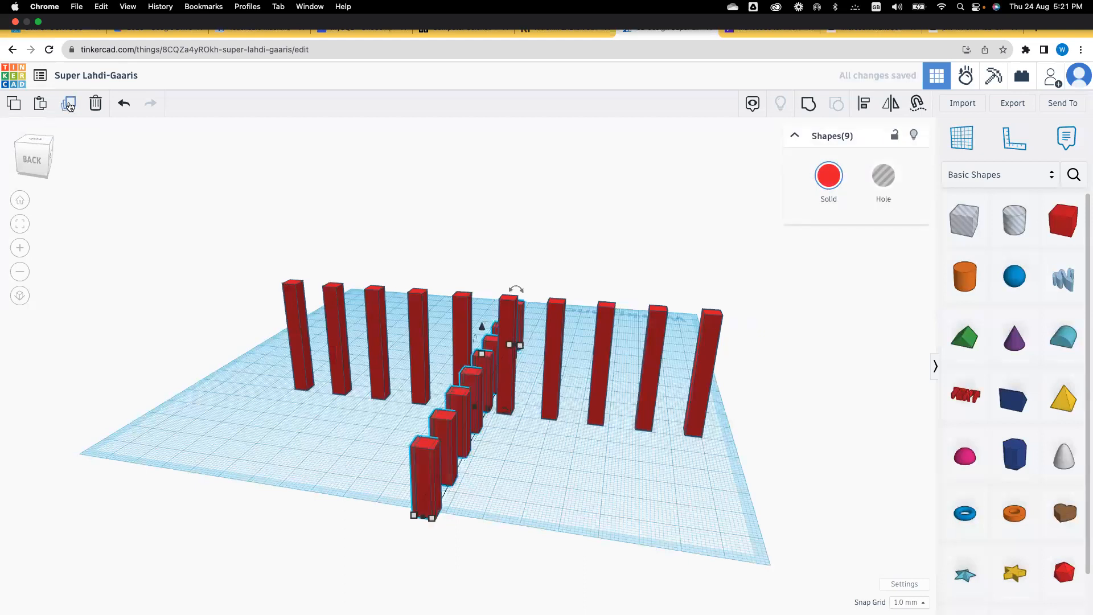
pyautogui.press('Left')
pyautogui.press('Left')
pyautogui.press('Left')
pyautogui.press('Left')
pyautogui.press('Left')
pyautogui.press('Left')
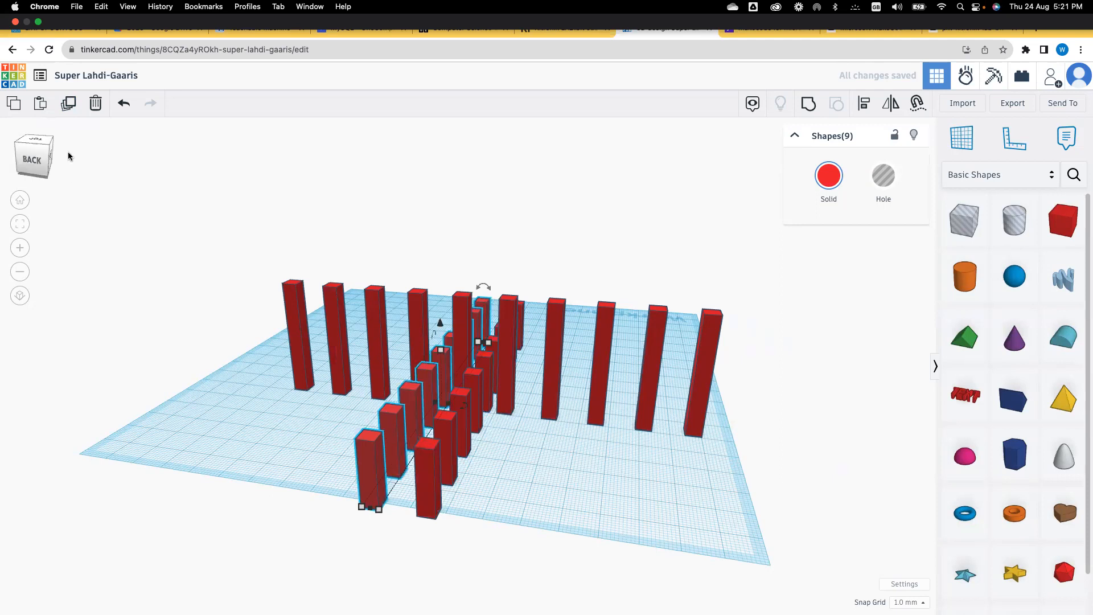
# Duplicate the selected row of nine short posts three more times at the same sideways spacing, making five parallel rows.
pyautogui.moveTo(298, 435); pyautogui.dragTo(339, 435, button='right')
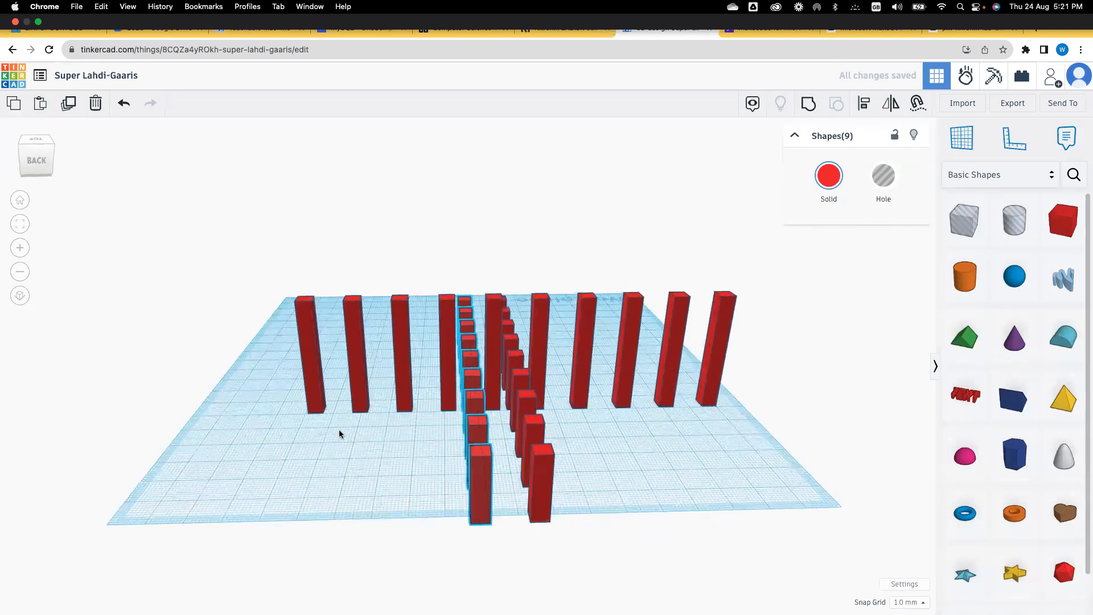
pyautogui.click(69, 103)
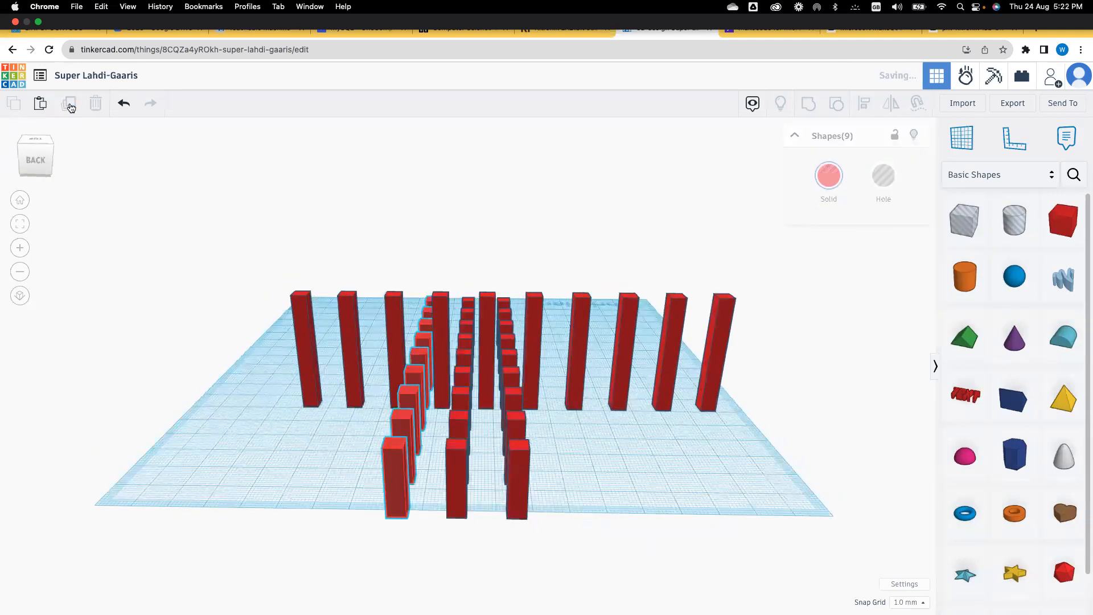
pyautogui.click(68, 103)
pyautogui.click(68, 103)
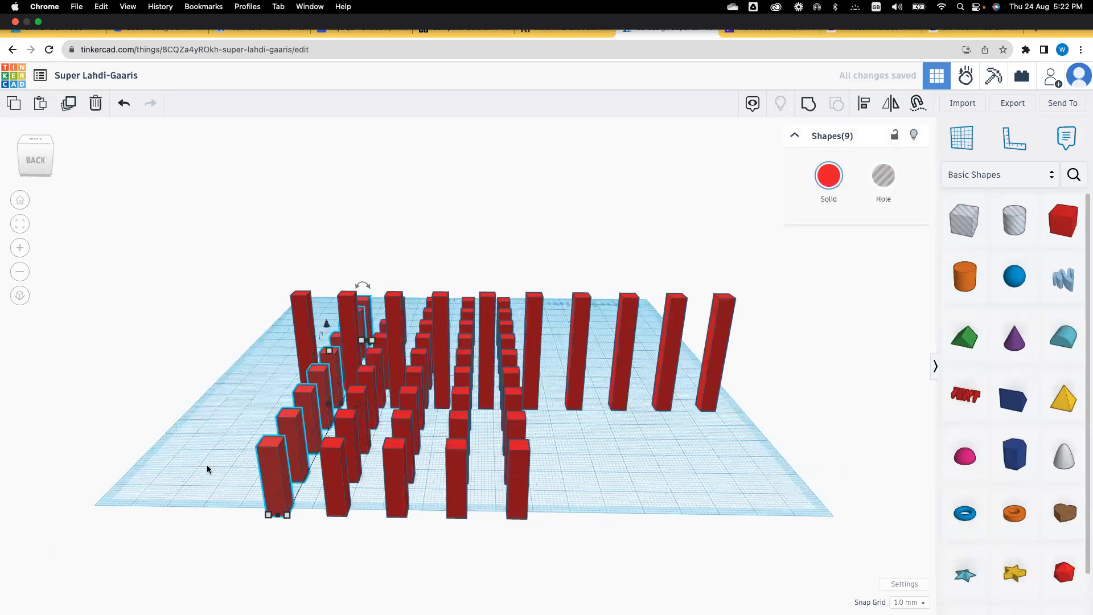
pyautogui.moveTo(206, 464); pyautogui.dragTo(394, 501, button='right')
pyautogui.moveTo(255, 487); pyautogui.dragTo(425, 430, button='right')
pyautogui.moveTo(316, 479); pyautogui.dragTo(340, 432, button='right')
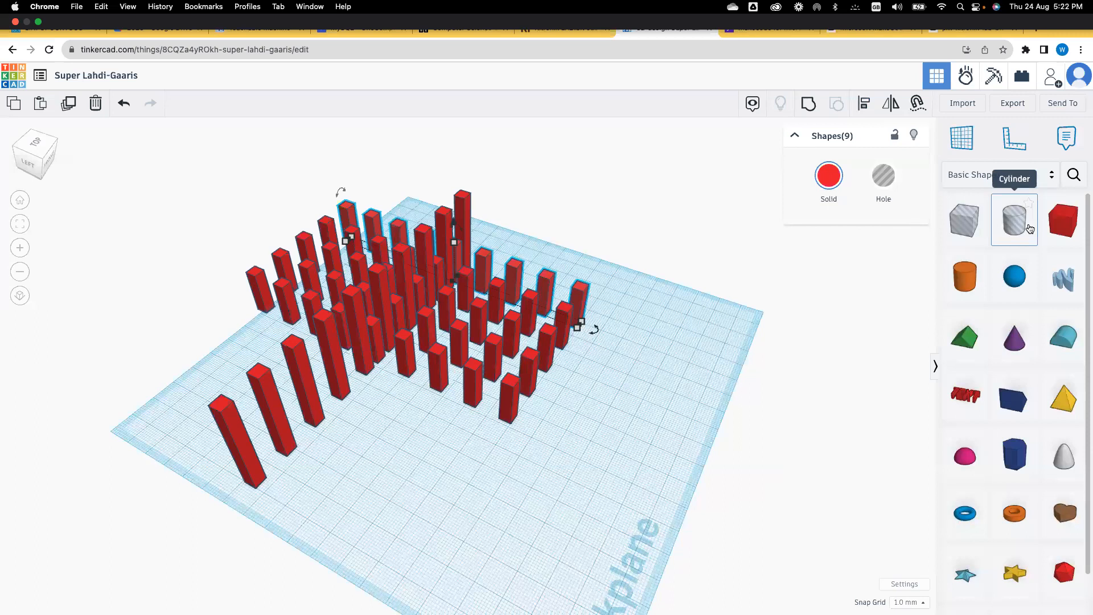
# Select all the tall and short red posts on the workplane and delete them.
pyautogui.moveTo(144, 151); pyautogui.dragTo(640, 522)
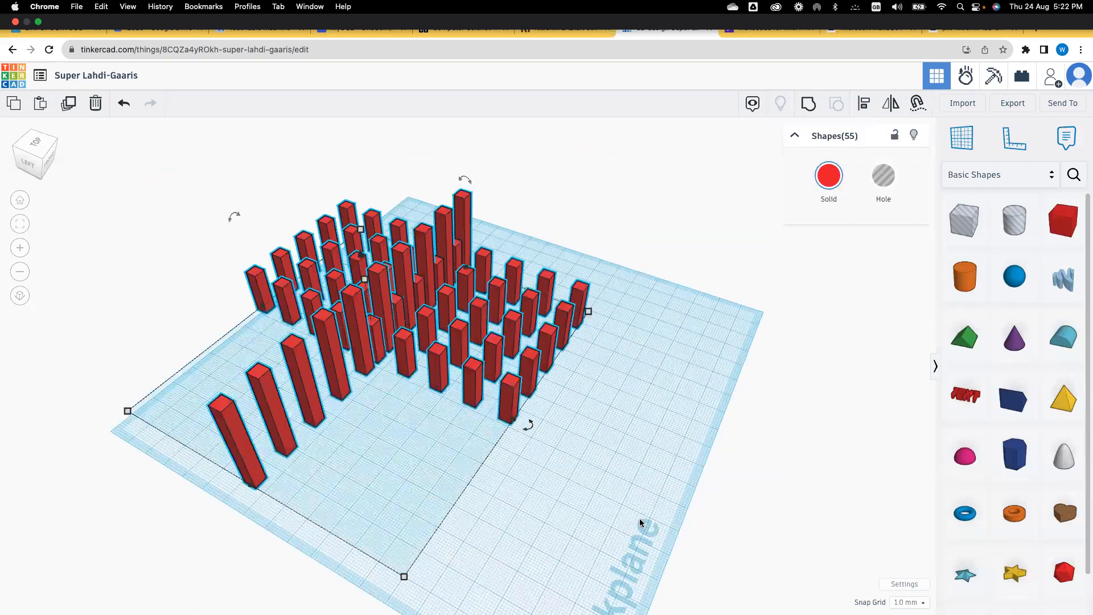
pyautogui.press('Delete')
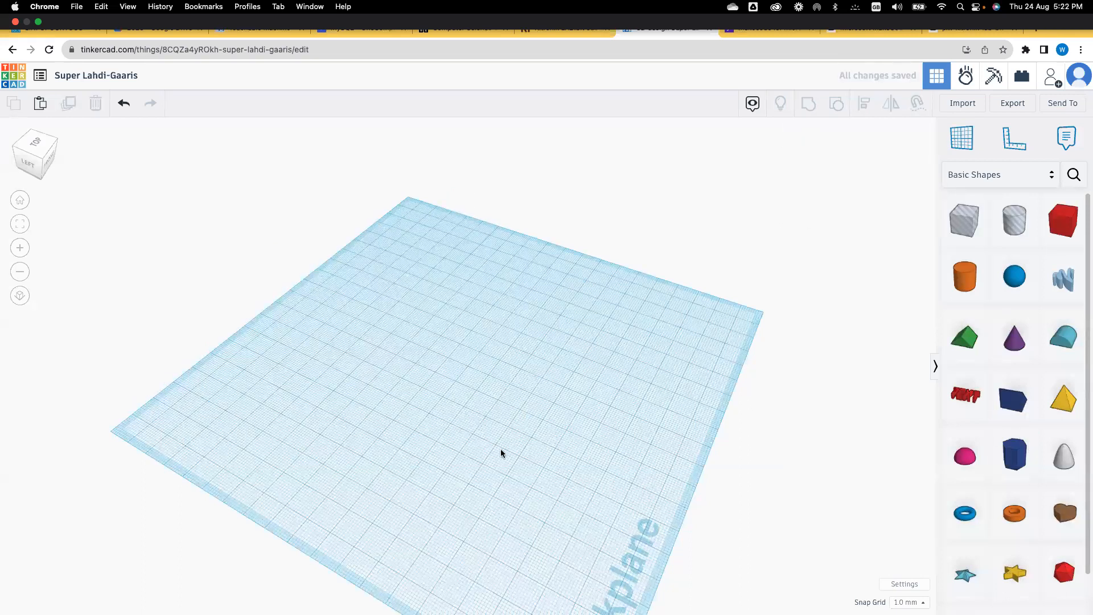
pyautogui.moveTo(501, 449); pyautogui.dragTo(356, 426, button='right')
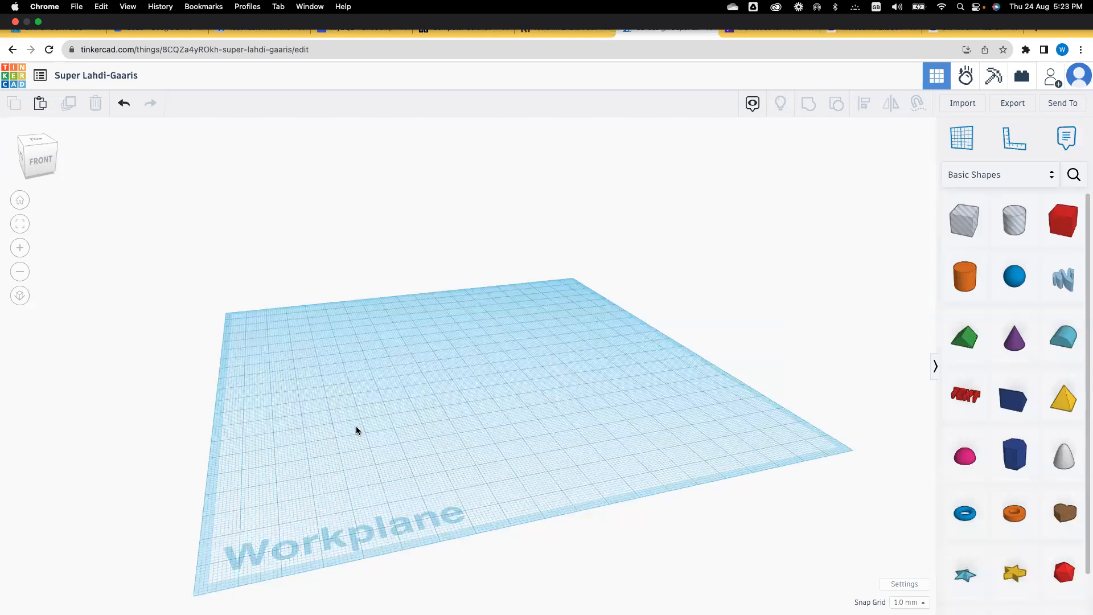
# Place a red box on the empty workplane and set its length and width to 40 mm each.
pyautogui.click(1064, 221)
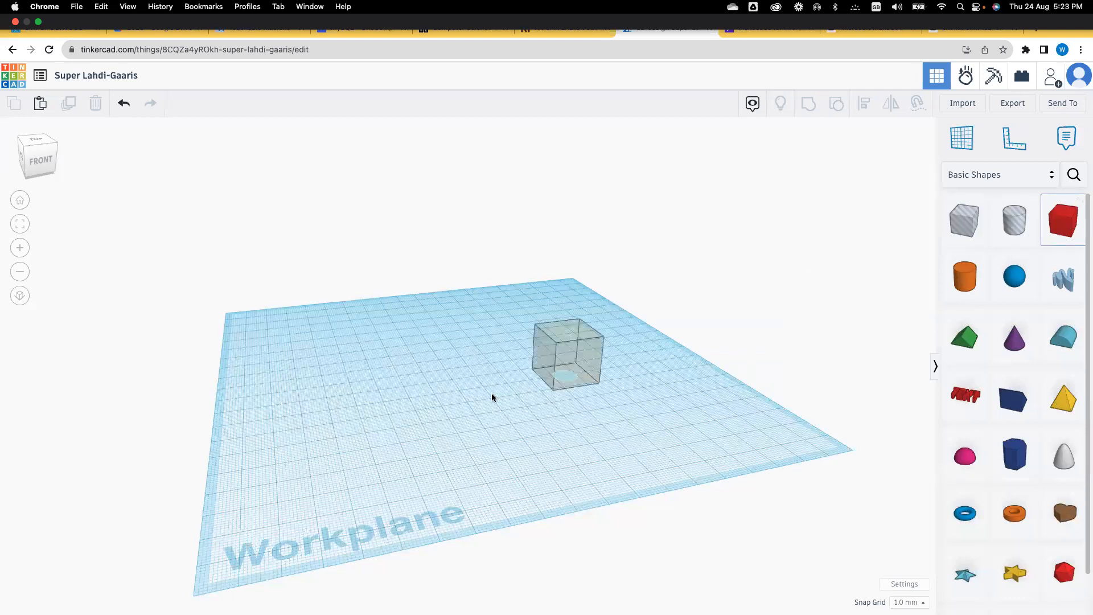
pyautogui.click(448, 422)
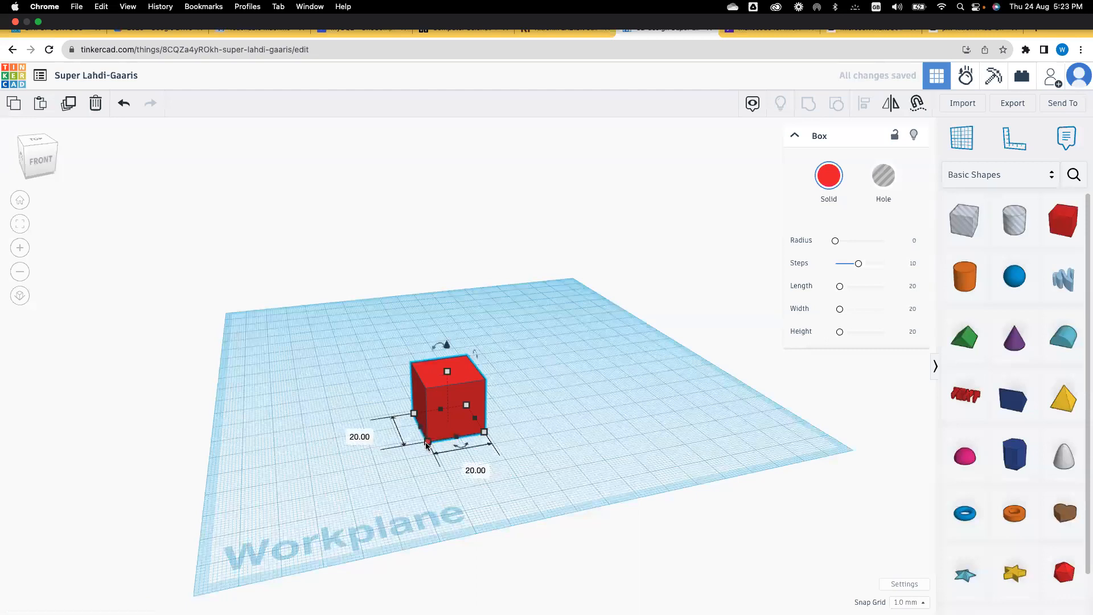
pyautogui.write('49')
pyautogui.press('BackSpace')
pyautogui.write('0')
pyautogui.press('Tab')
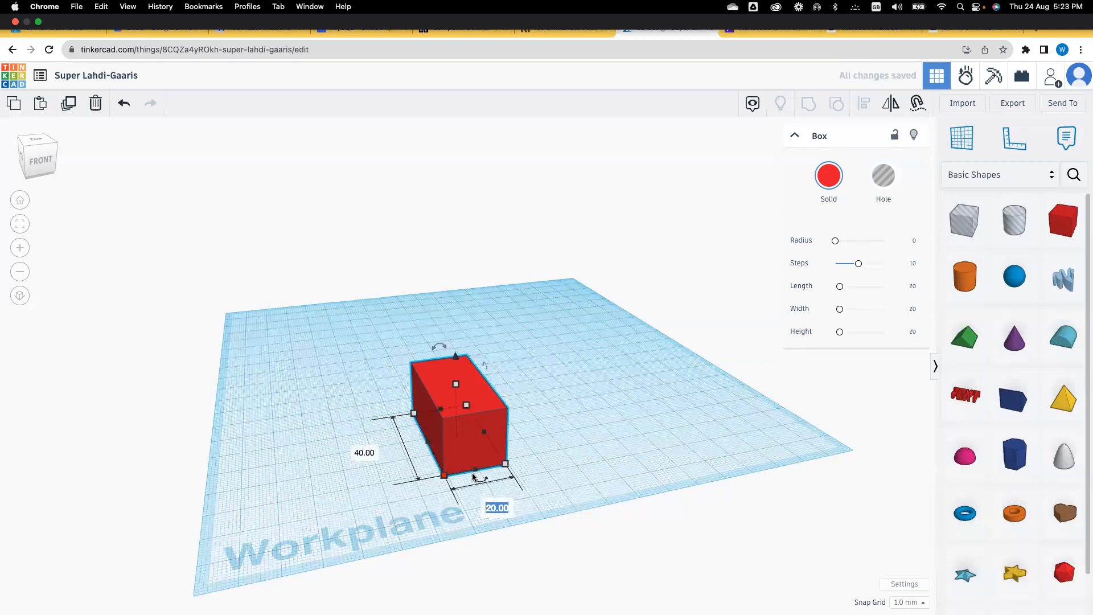
pyautogui.write('40')
pyautogui.press('Return')
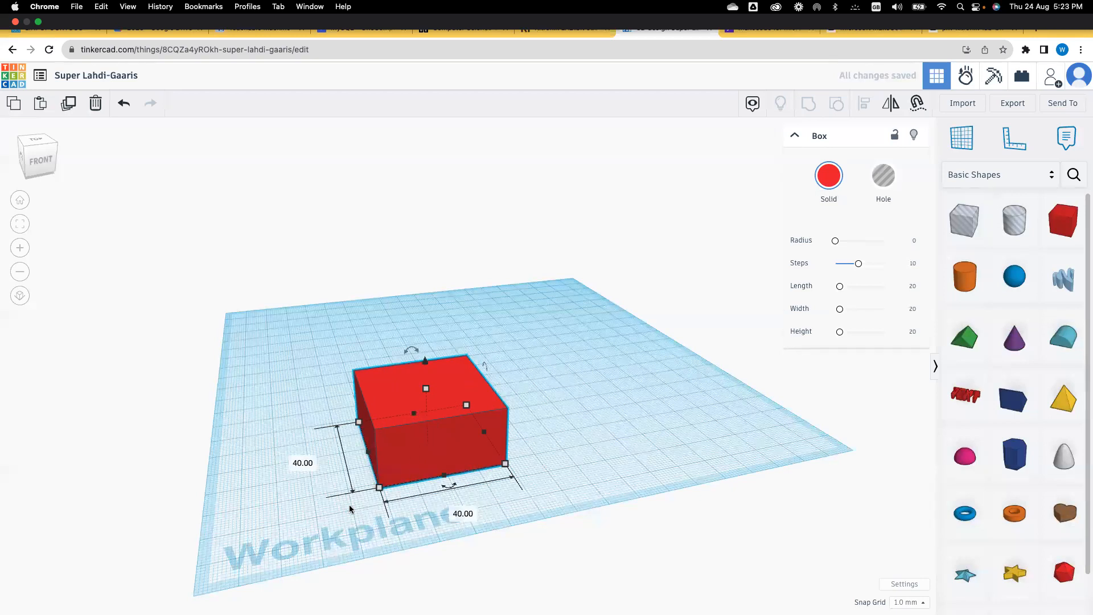
# Set the red box's height to 40 mm to make it a cube.
pyautogui.moveTo(426, 389)
pyautogui.click(487, 416)
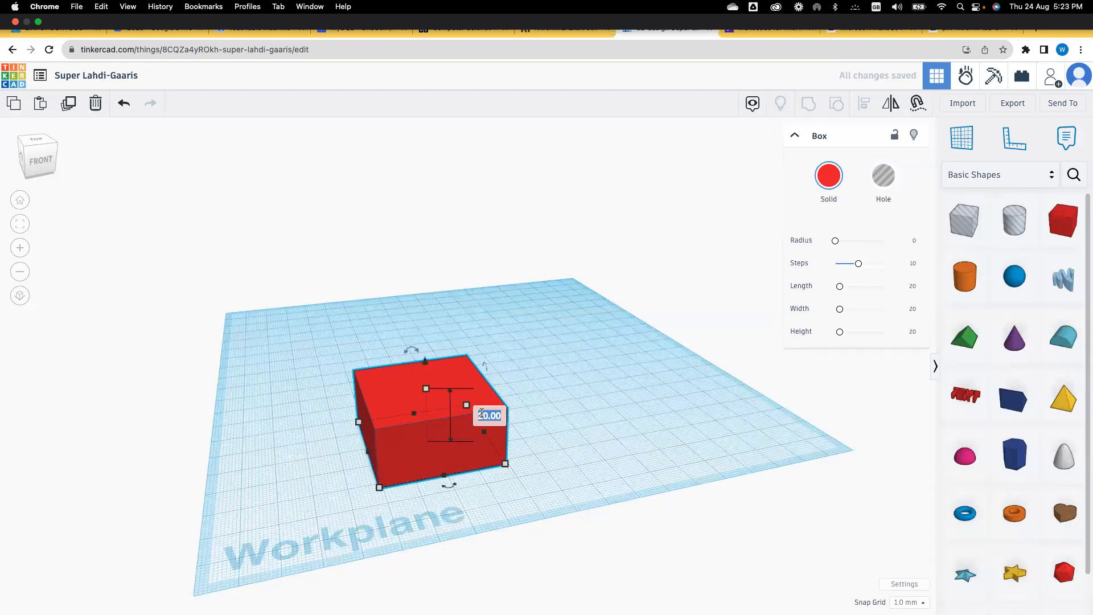
pyautogui.write('40')
pyautogui.press('Return')
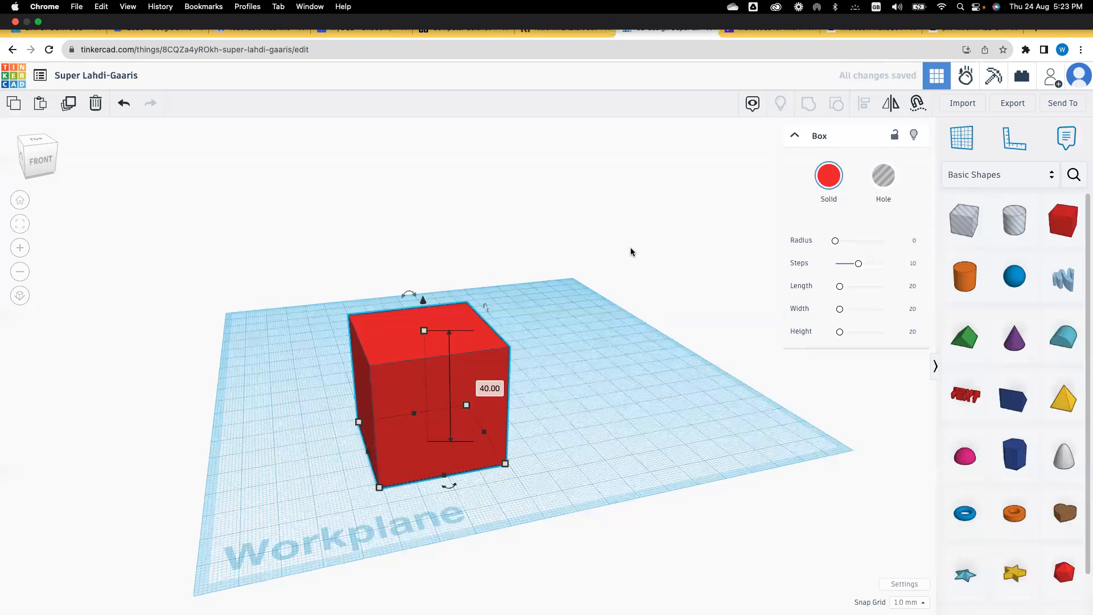
# Copy and paste the red cube, and colour the copy light blue.
pyautogui.click(14, 103)
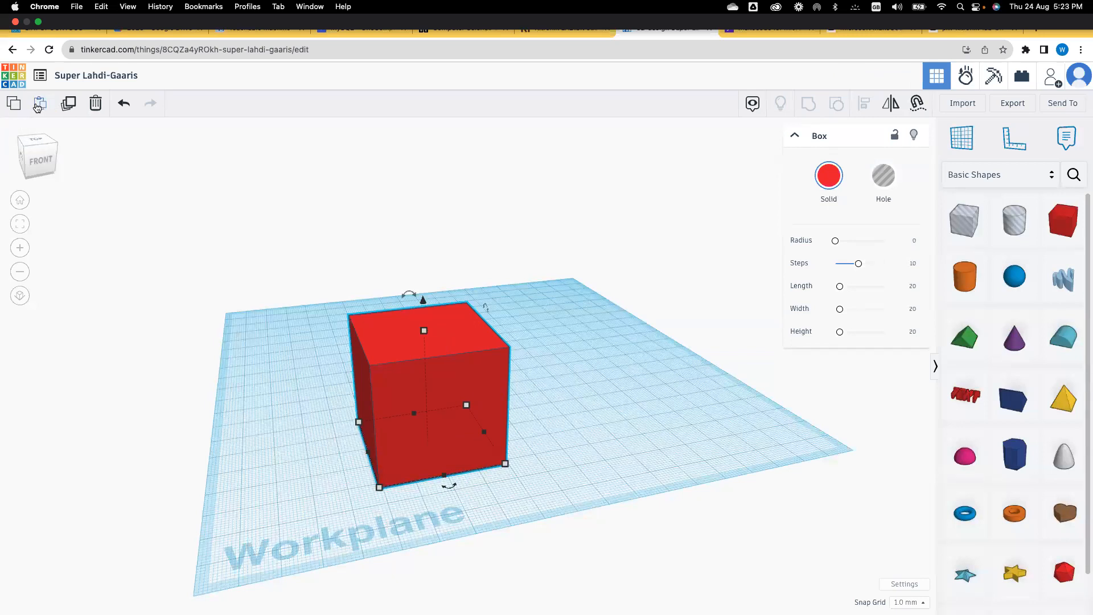
pyautogui.click(40, 103)
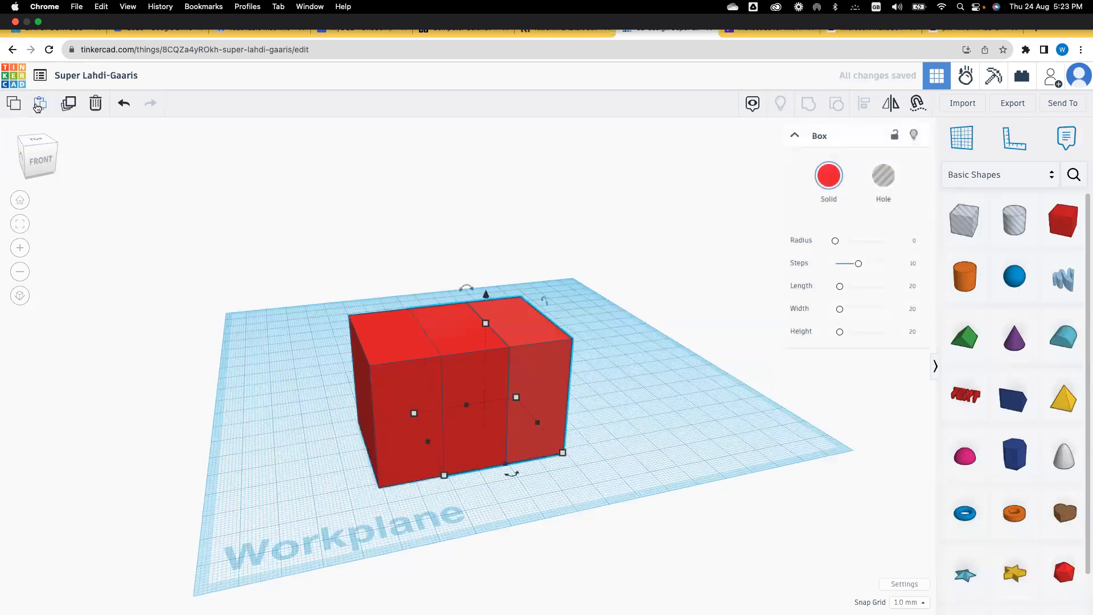
pyautogui.click(829, 175)
pyautogui.click(789, 275)
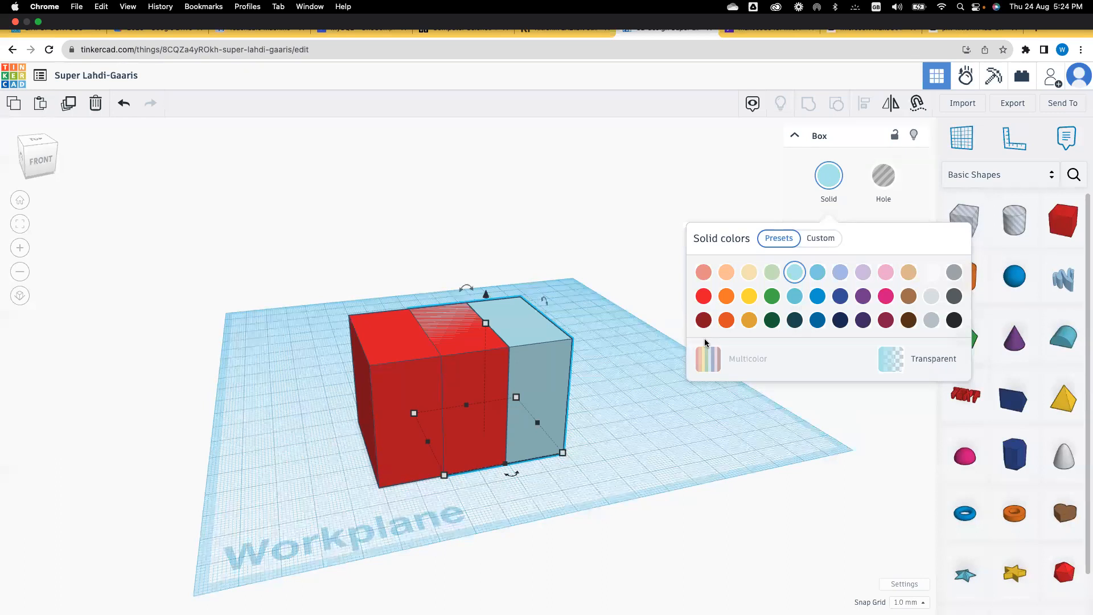
# Set the light blue box's length, width and height to 38 mm each.
pyautogui.click(444, 476)
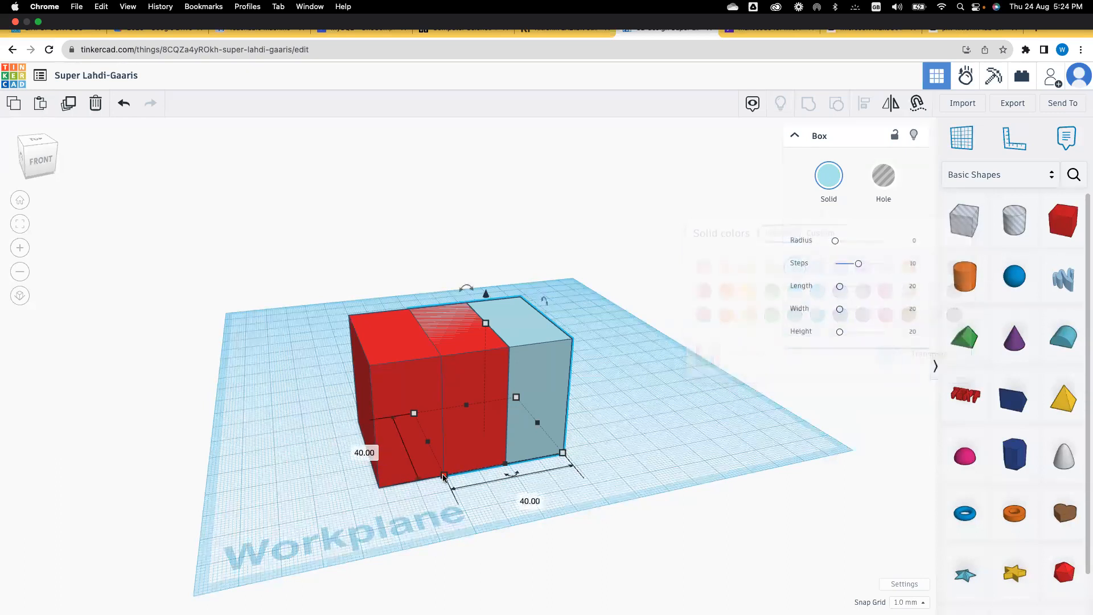
pyautogui.click(363, 452)
pyautogui.write('38')
pyautogui.click(526, 497)
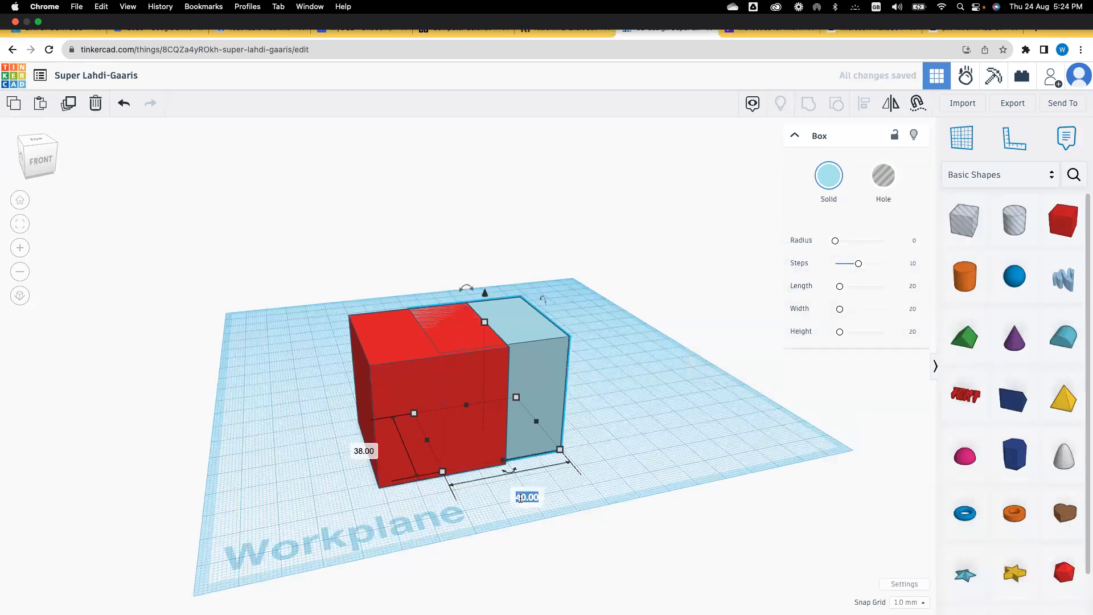
pyautogui.write('38')
pyautogui.press('Return')
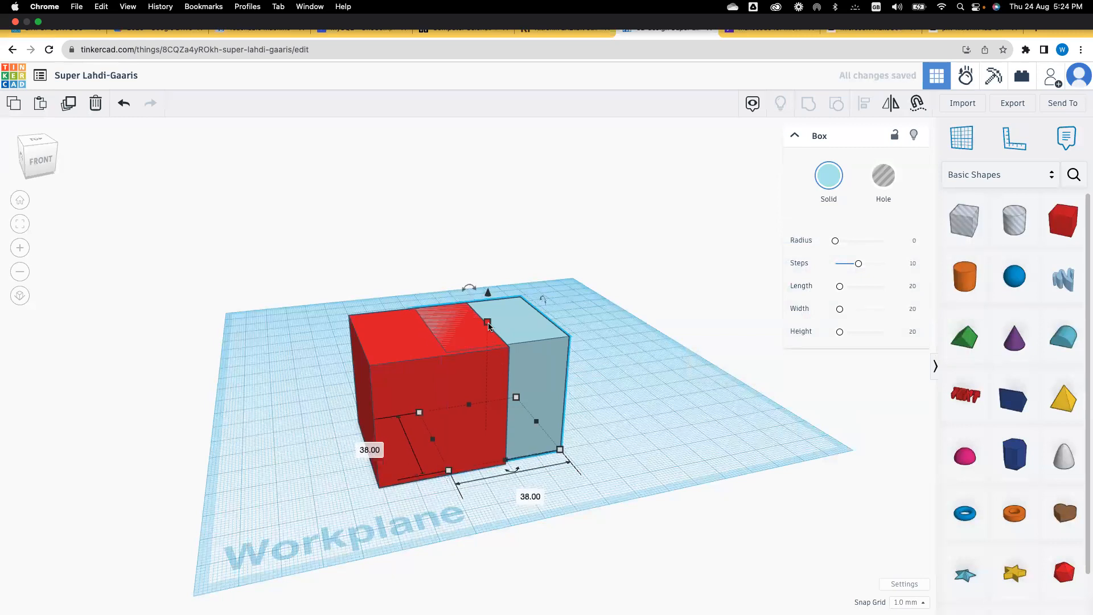
pyautogui.click(545, 379)
pyautogui.write('38')
pyautogui.press('Return')
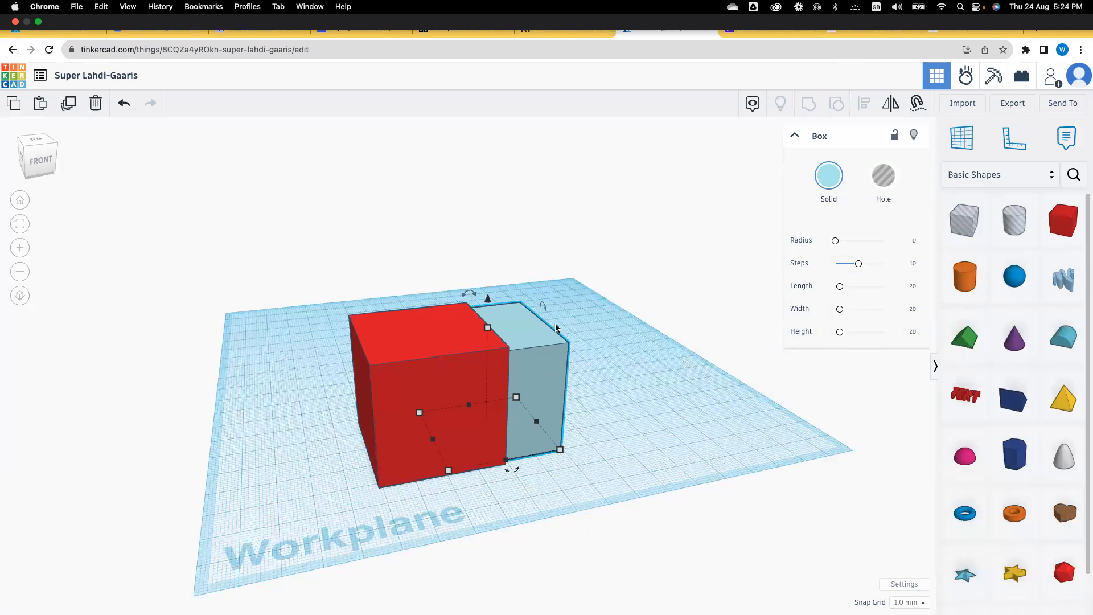
# Select both boxes and align them on their centres along both horizontal axes.
pyautogui.moveTo(307, 287); pyautogui.dragTo(588, 500)
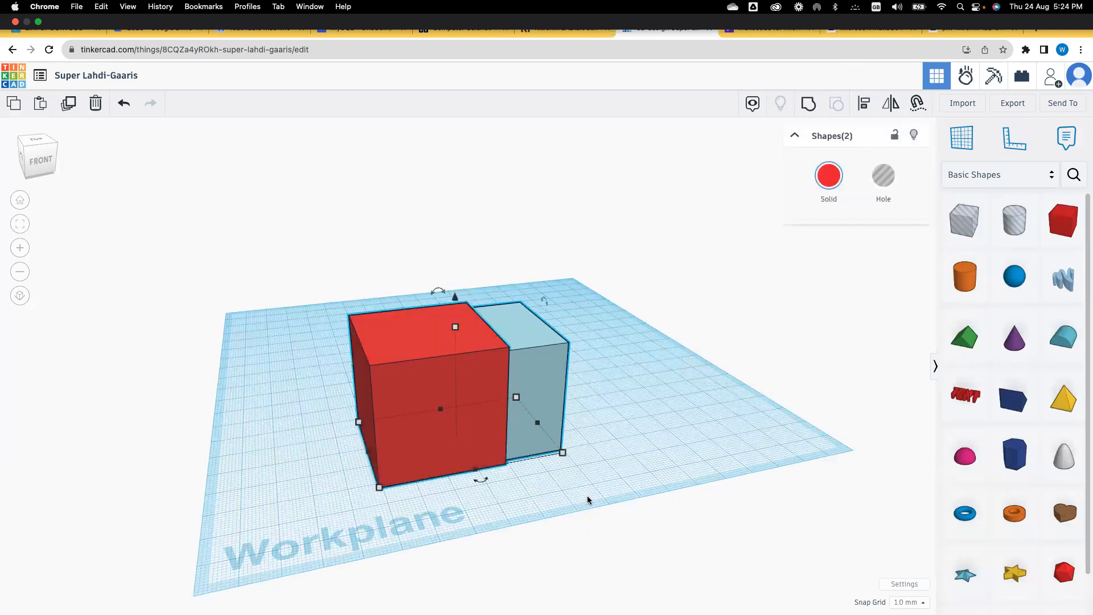
pyautogui.click(863, 104)
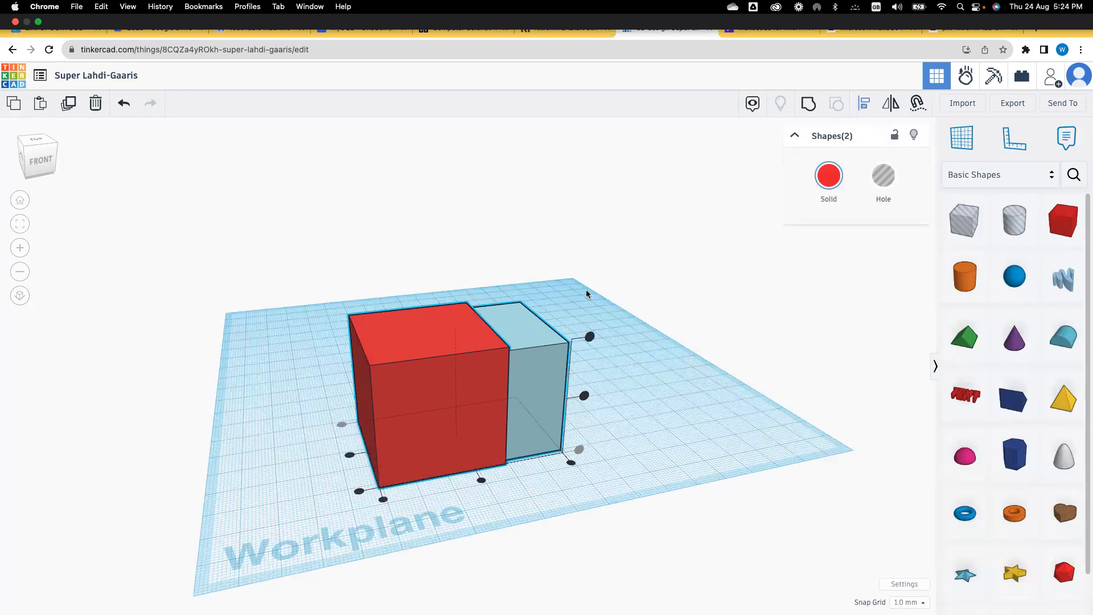
pyautogui.click(350, 457)
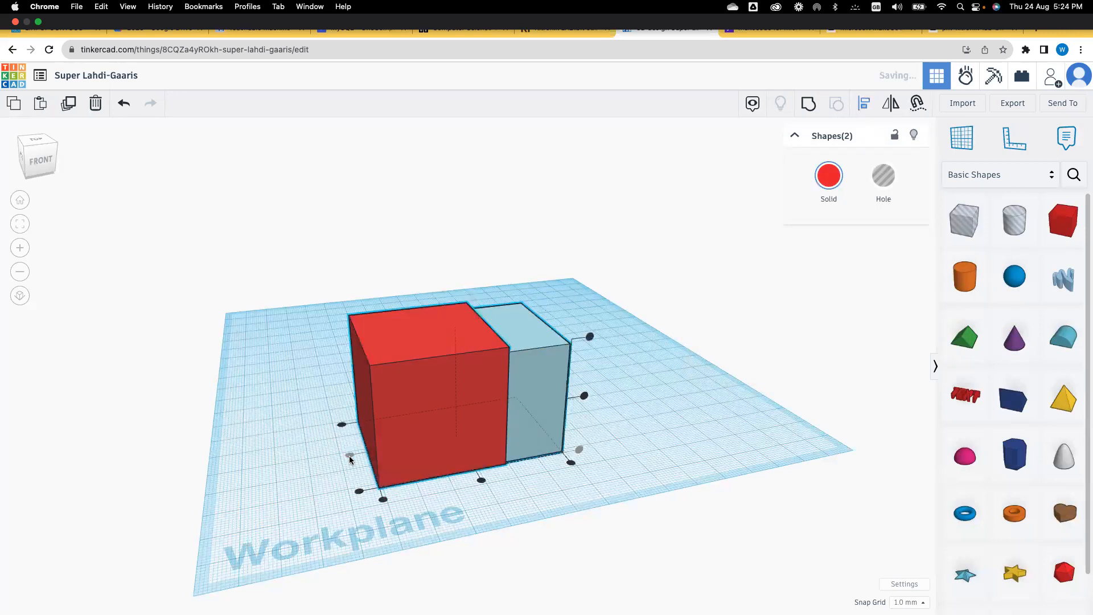
pyautogui.click(480, 481)
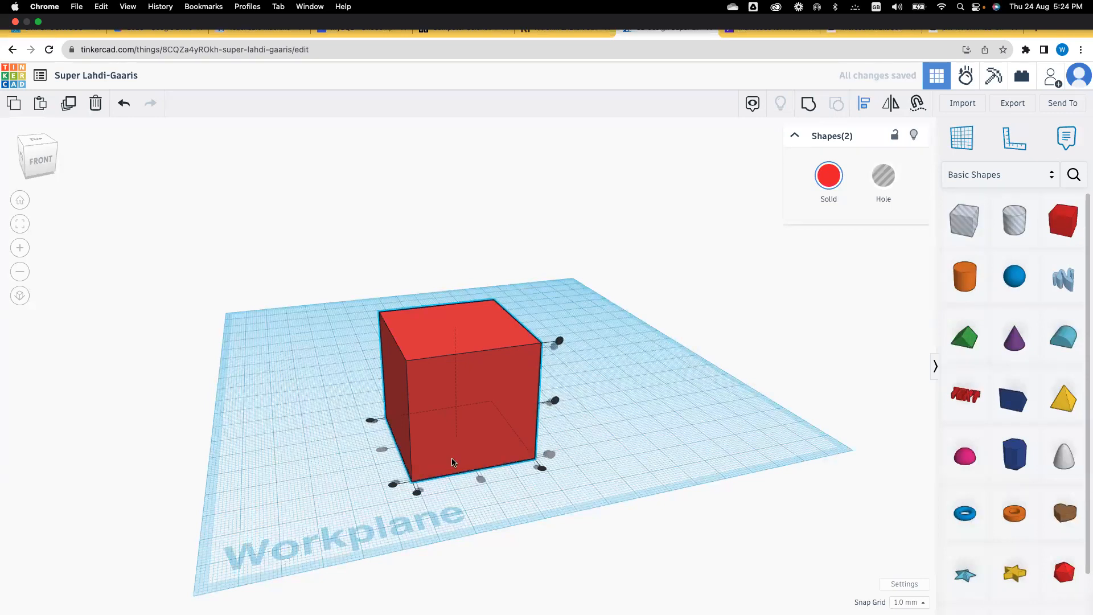
# Select the inner light blue box from below and raise it until its top is level with the red cube's top.
pyautogui.moveTo(357, 482); pyautogui.dragTo(302, 499, button='right')
pyautogui.moveTo(546, 459); pyautogui.dragTo(507, 364, button='right')
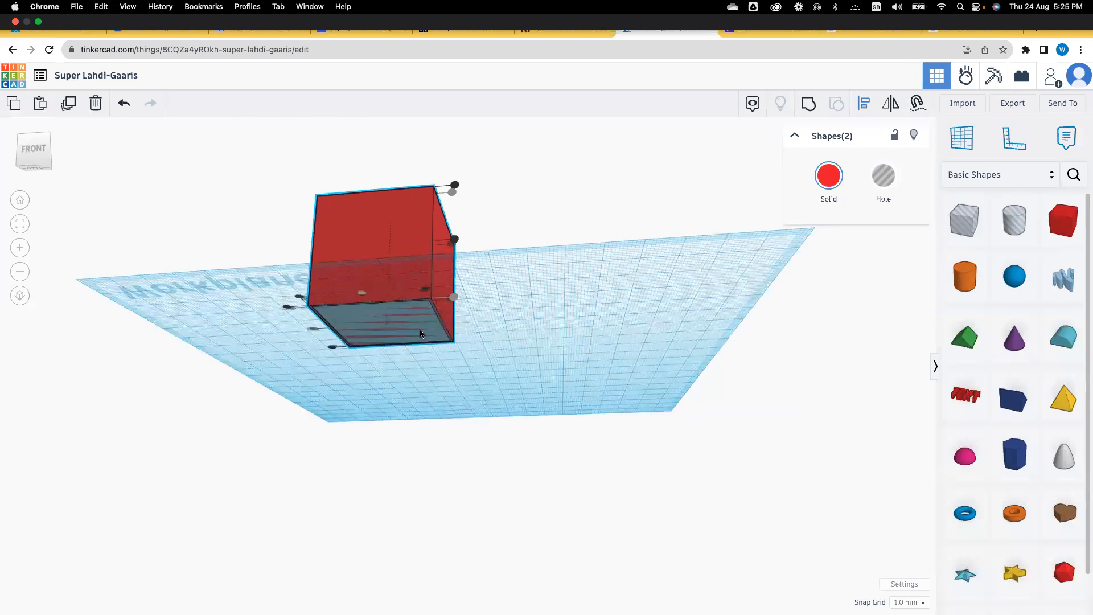
pyautogui.click(258, 246)
pyautogui.click(341, 324)
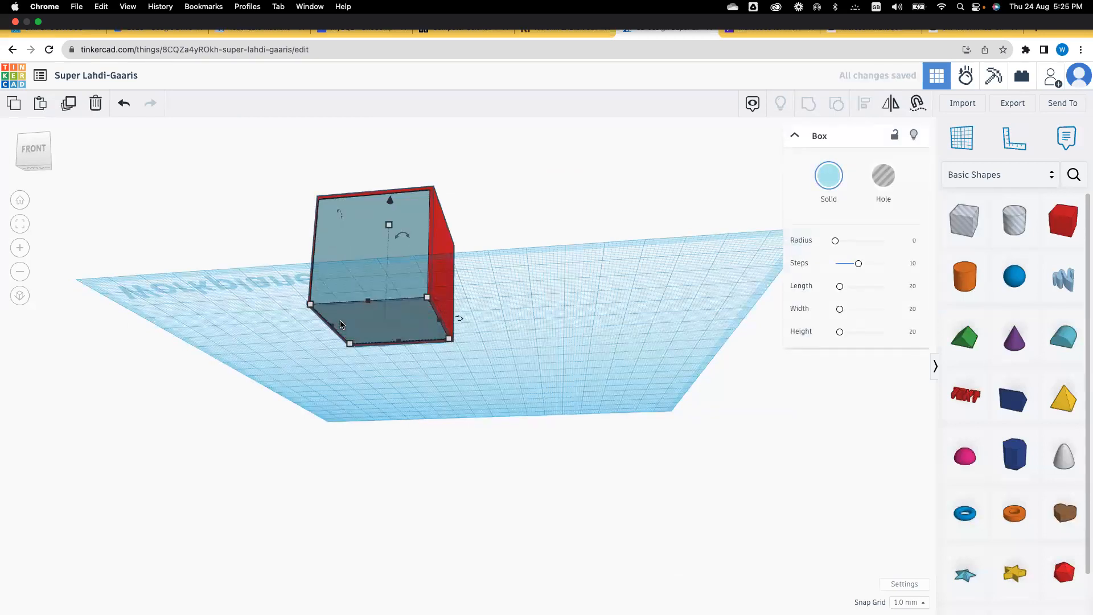
pyautogui.moveTo(340, 324); pyautogui.dragTo(339, 419, button='right')
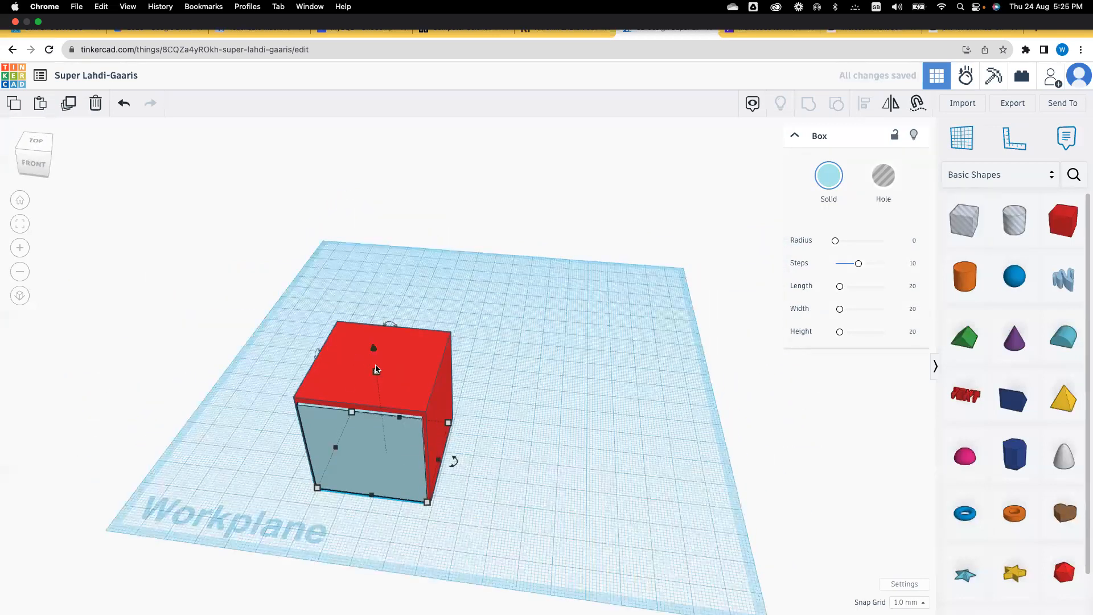
pyautogui.moveTo(375, 353); pyautogui.dragTo(374, 349)
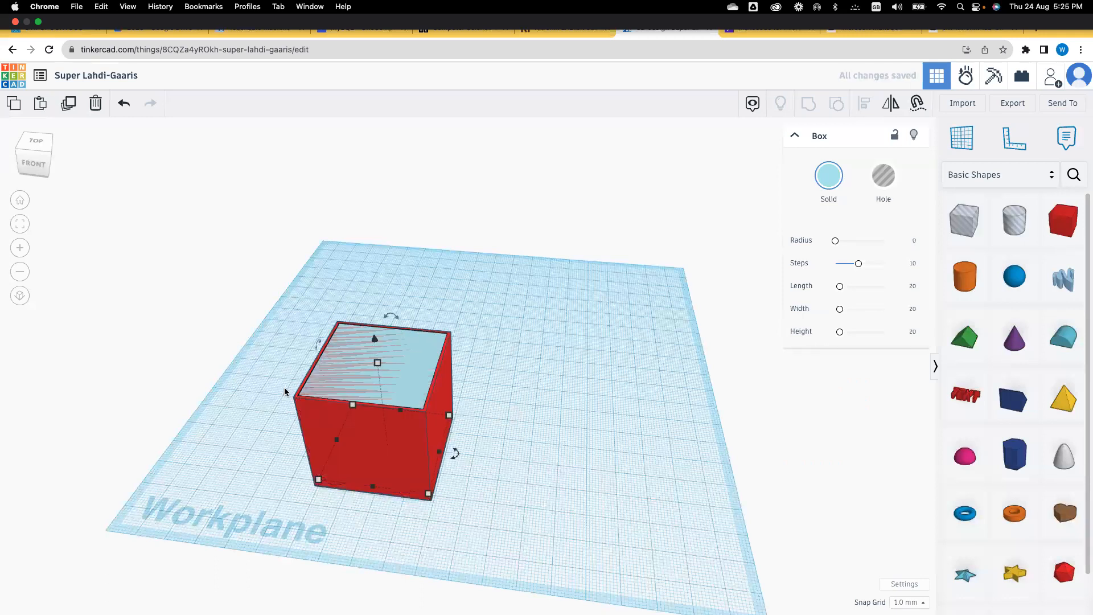
# Turn the inner box into a hole and group it with the red cube to form an open, hollow box.
pyautogui.click(885, 181)
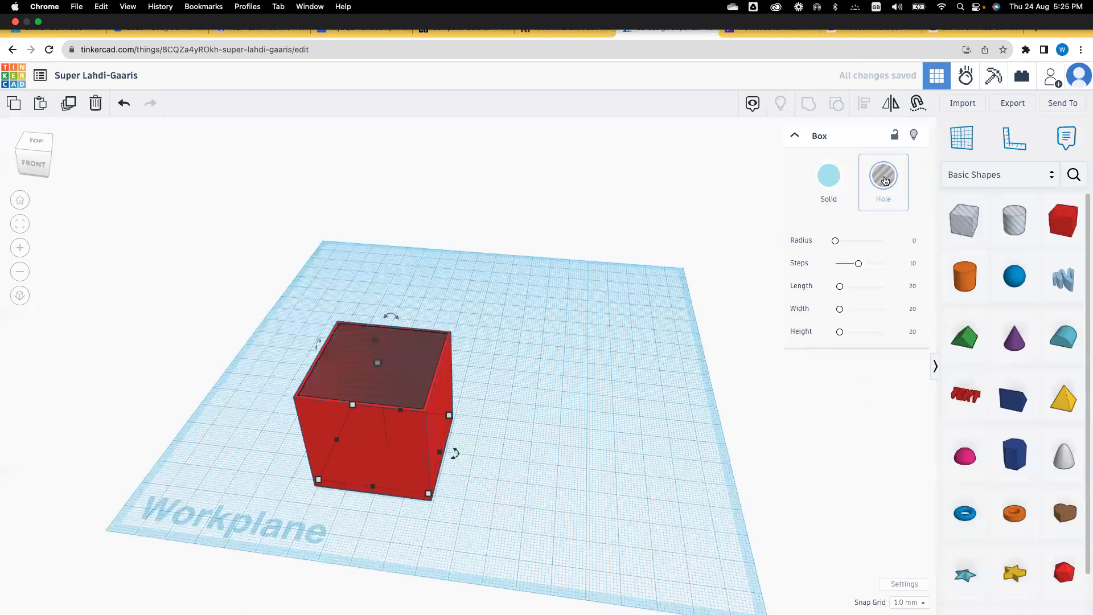
pyautogui.moveTo(253, 279); pyautogui.dragTo(488, 517)
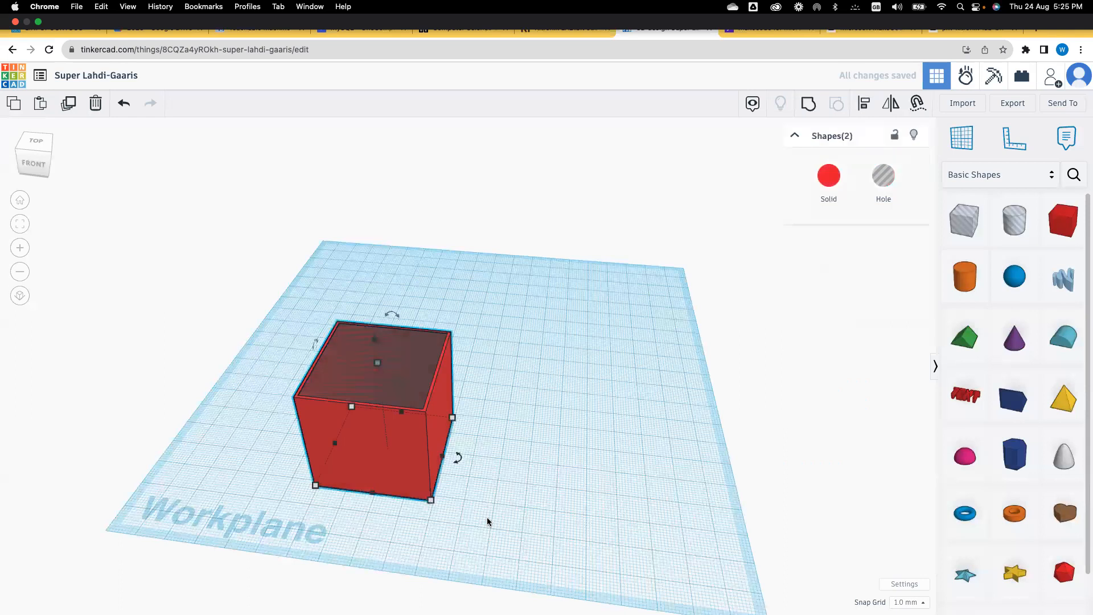
pyautogui.click(808, 105)
pyautogui.click(250, 410)
pyautogui.moveTo(251, 410); pyautogui.dragTo(300, 468, button='right')
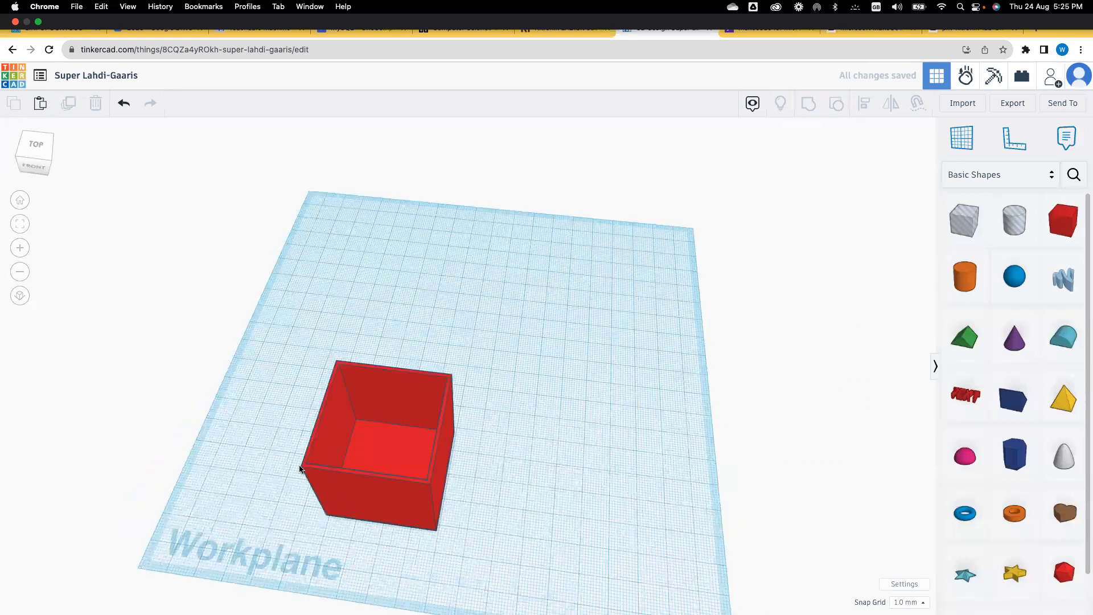
# Select the hollow red box, then copy and paste it to create a second one.
pyautogui.moveTo(476, 431); pyautogui.dragTo(552, 425, button='right')
pyautogui.moveTo(588, 430); pyautogui.dragTo(336, 452)
pyautogui.moveTo(222, 453); pyautogui.dragTo(342, 458, button='right')
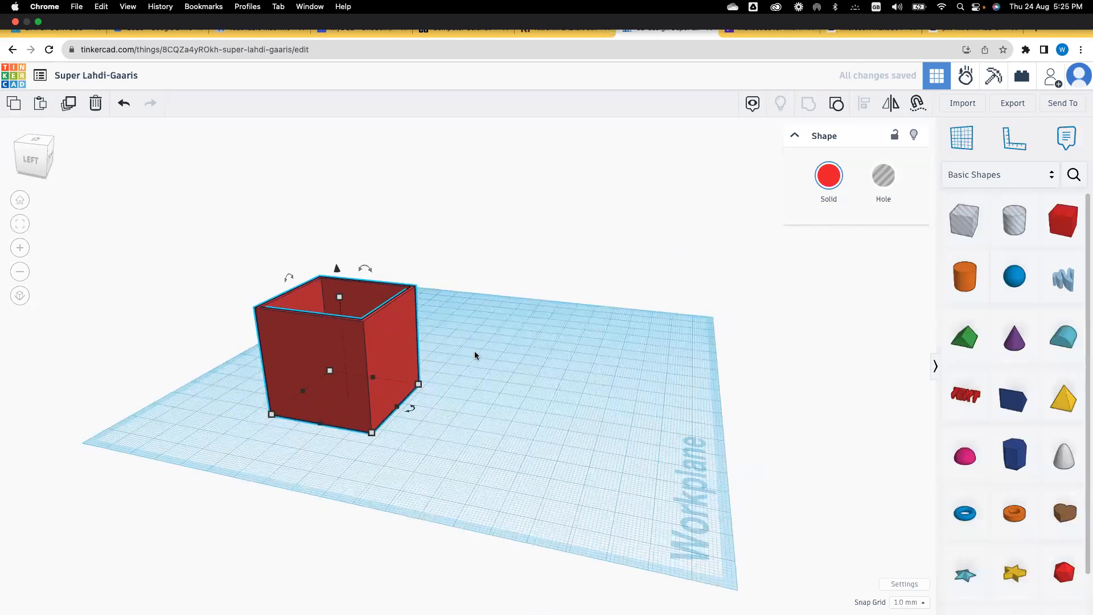
pyautogui.click(442, 288)
pyautogui.moveTo(390, 353); pyautogui.dragTo(346, 384, button='right')
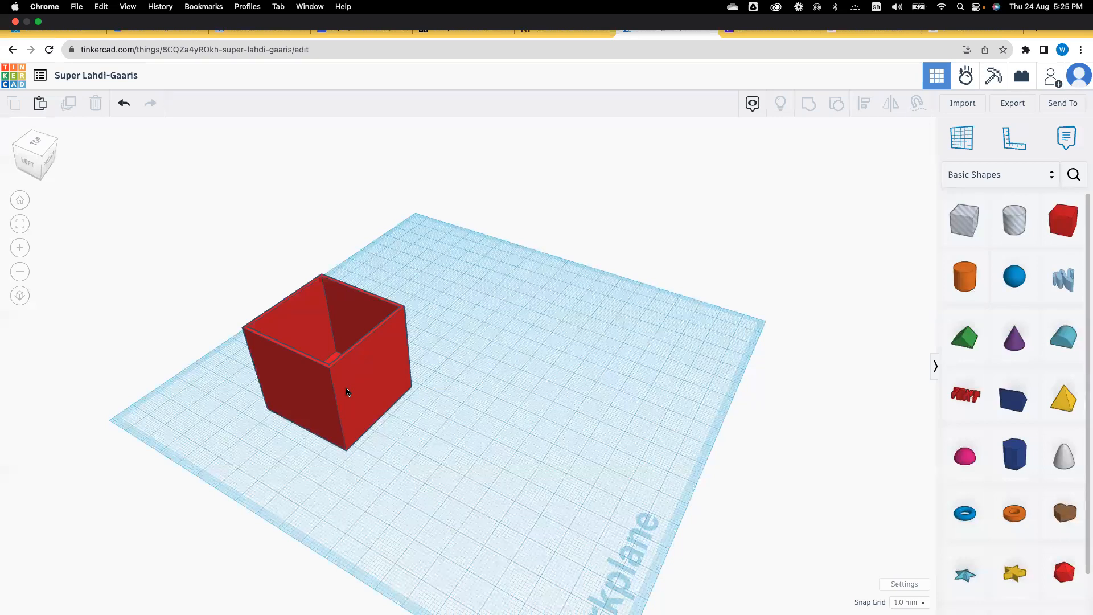
pyautogui.click(346, 392)
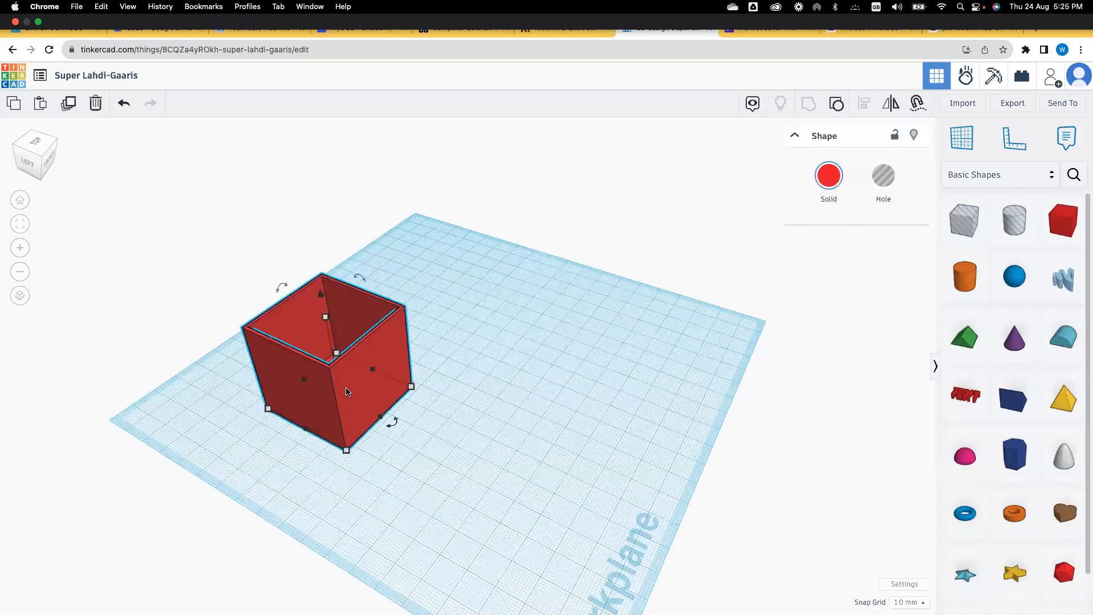
pyautogui.click(10, 109)
pyautogui.click(40, 103)
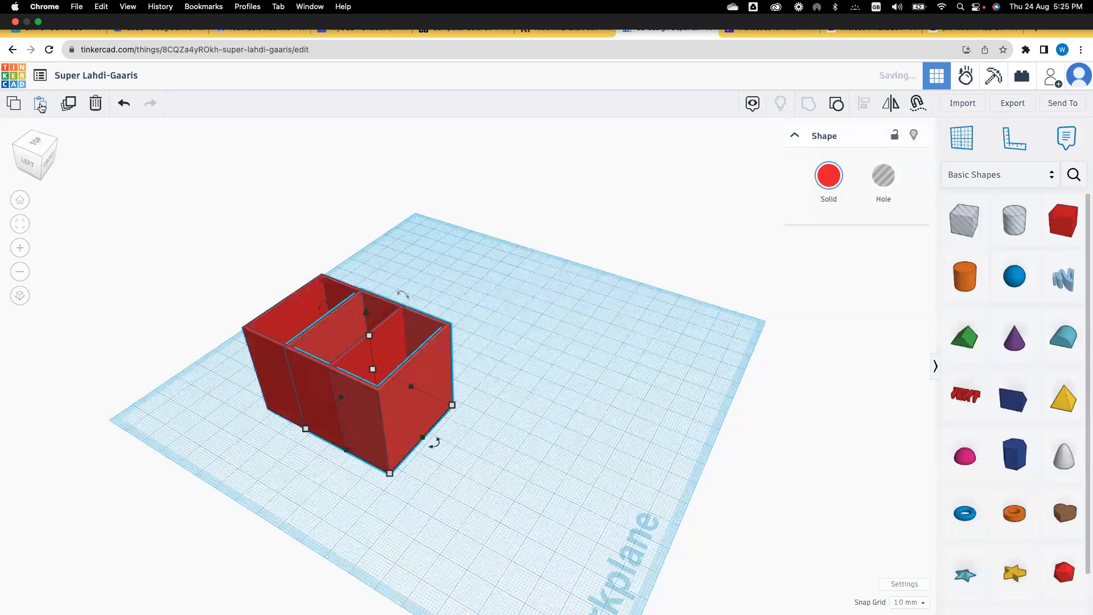
# Move the copied box clear of the original and reduce its height to form a shallow tray.
pyautogui.moveTo(370, 402); pyautogui.dragTo(522, 396)
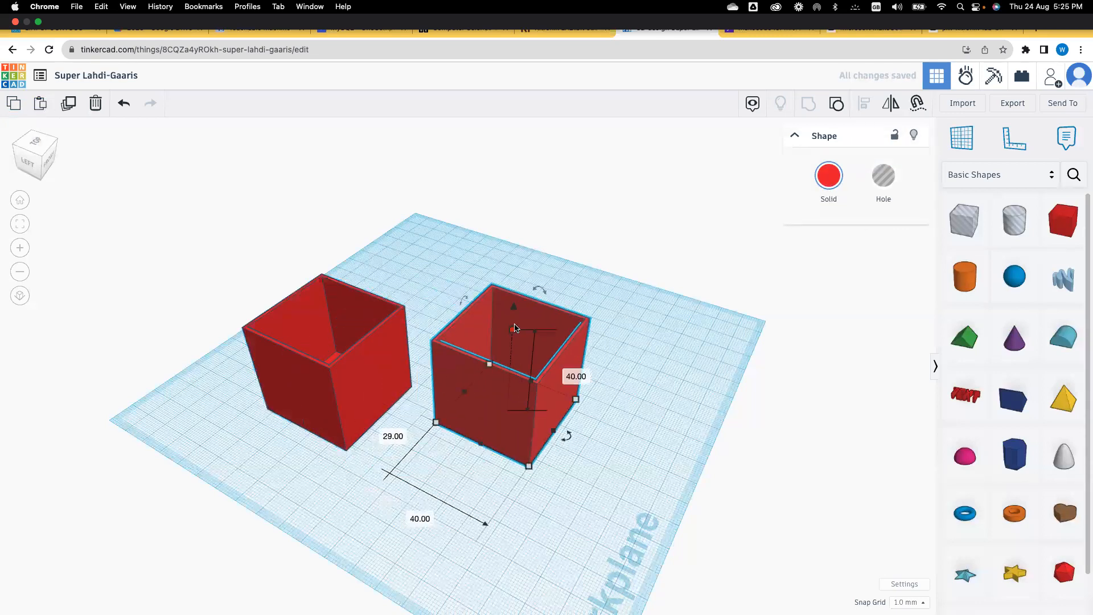
pyautogui.moveTo(512, 335); pyautogui.dragTo(502, 403)
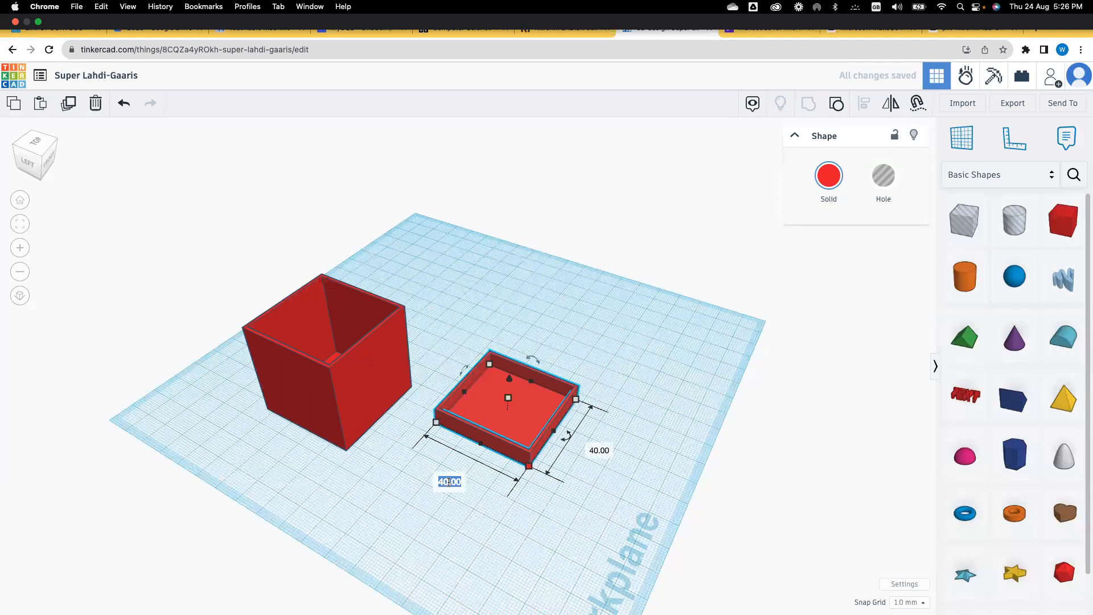
# Set the shallow tray's length and width to 42 mm each.
pyautogui.write('42')
pyautogui.press('Tab')
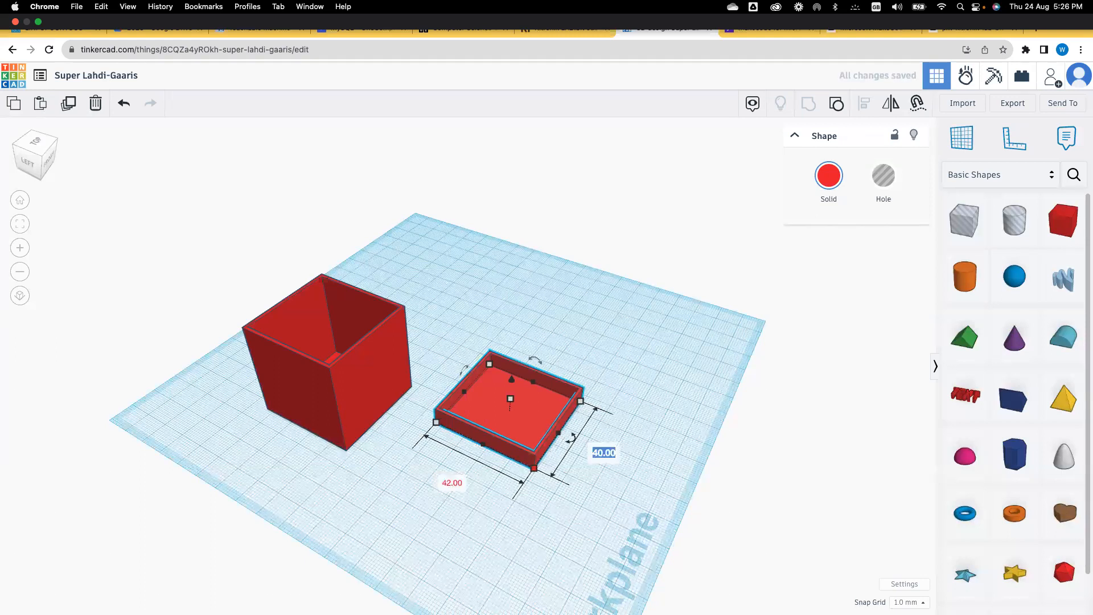
pyautogui.write('42')
pyautogui.press('Return')
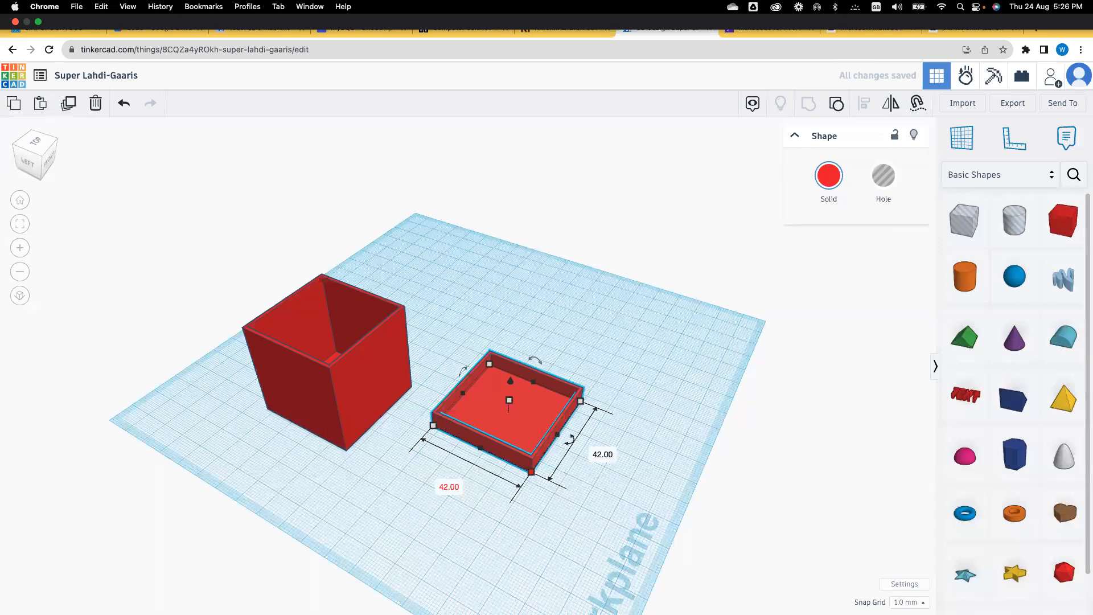
# Change the shallow tray's solid colour to preset yellow.
pyautogui.click(402, 481)
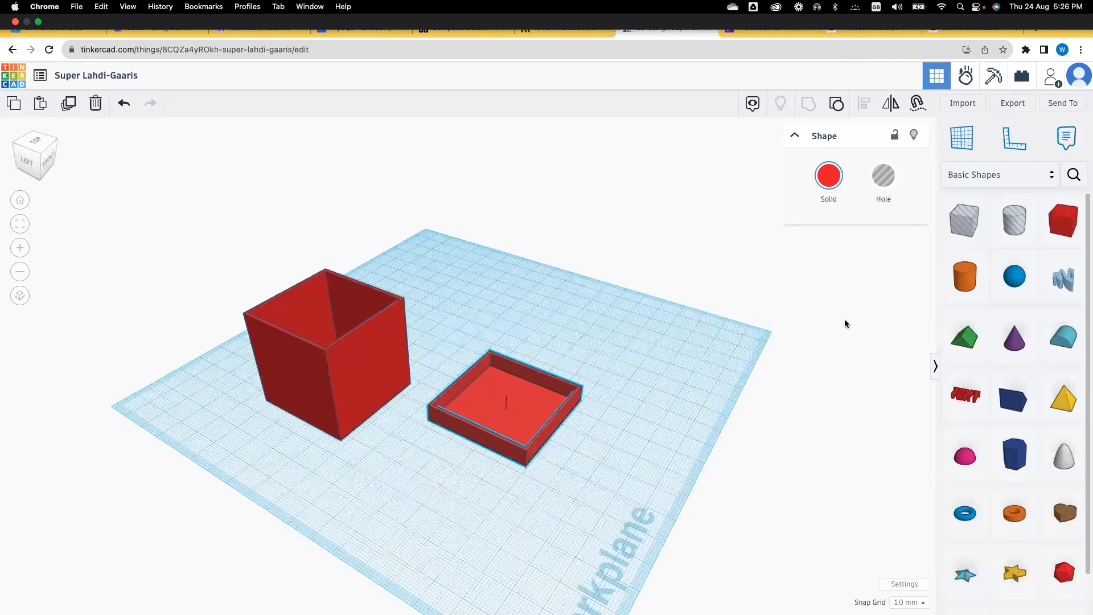
pyautogui.click(828, 176)
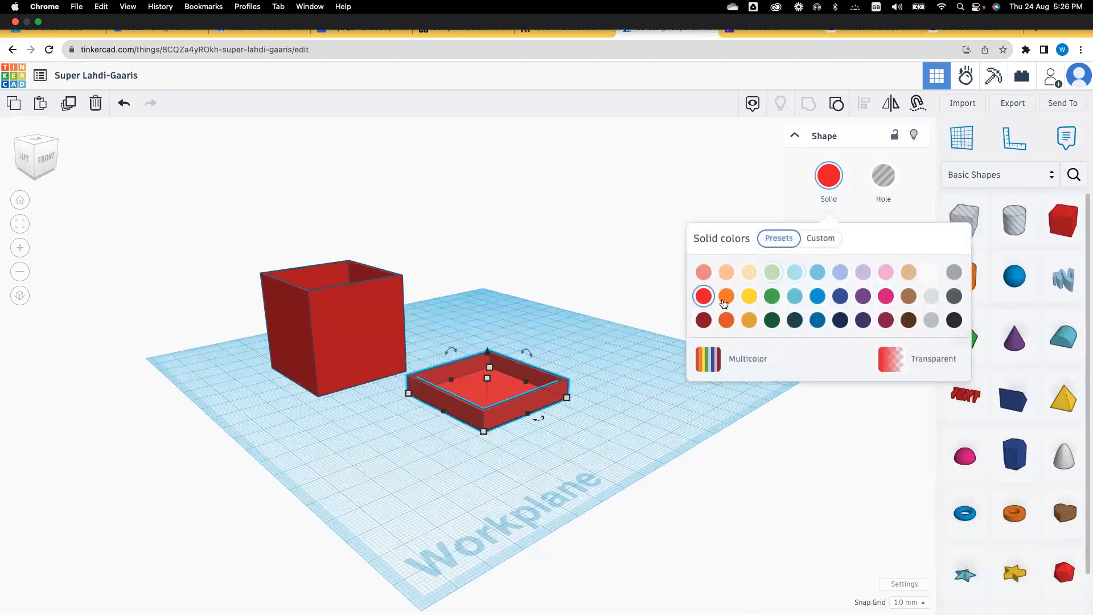
pyautogui.click(749, 296)
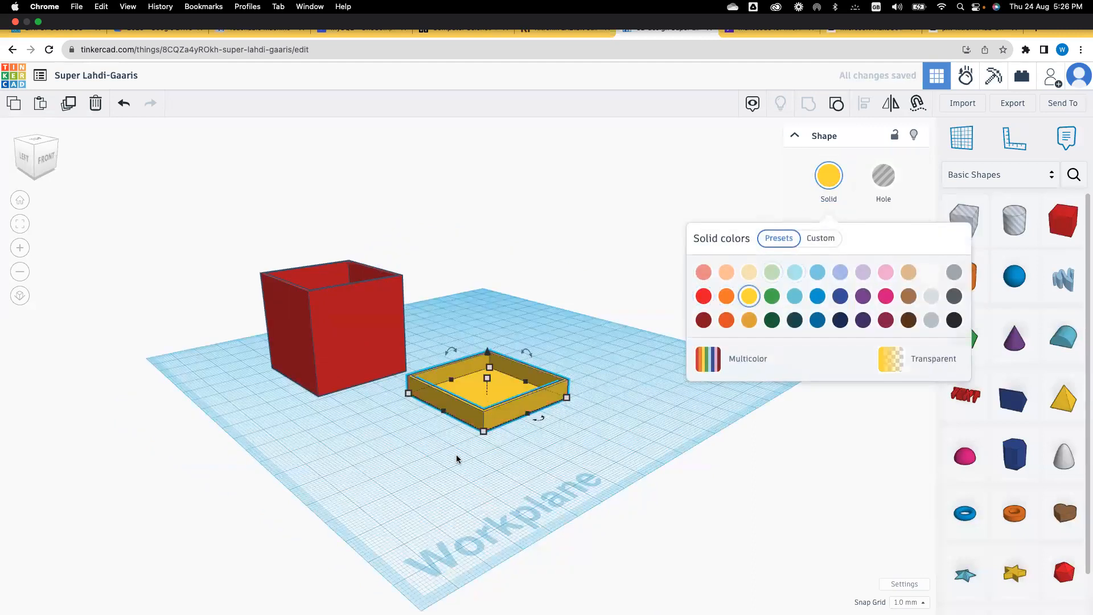
# Try to flip the yellow tray by rotating it 360° about a horizontal axis.
pyautogui.click(528, 351)
pyautogui.click(528, 287)
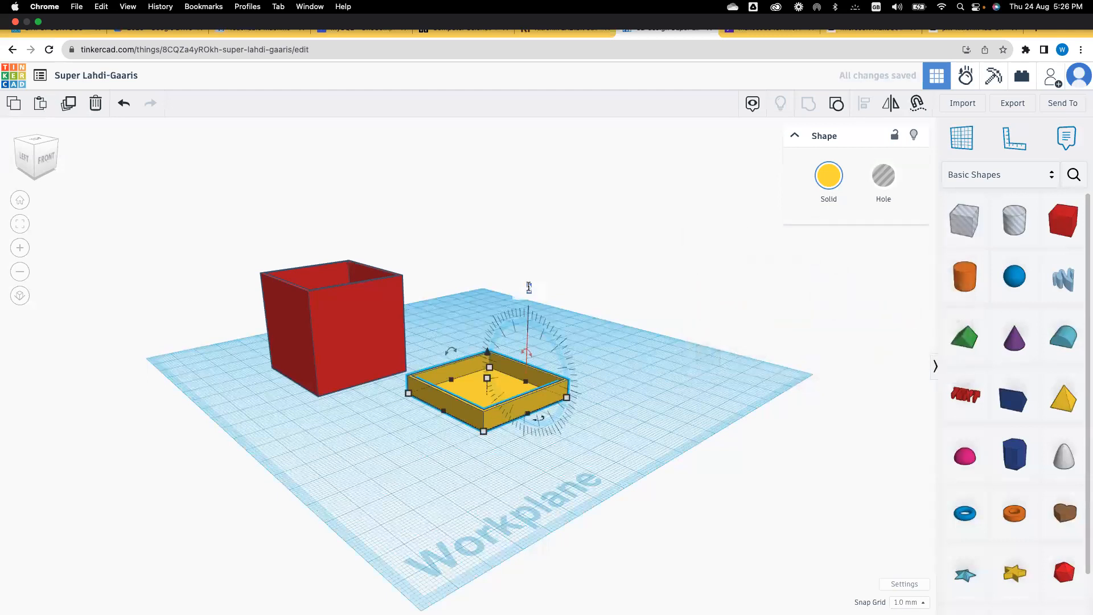
pyautogui.write('360')
pyautogui.press('Return')
# Rotate the yellow tray 180° about a horizontal axis to turn it upside down as a lid.
pyautogui.moveTo(426, 450); pyautogui.dragTo(491, 425, button='right')
pyautogui.moveTo(534, 346)
pyautogui.click(538, 302)
pyautogui.write('3')
pyautogui.press('BackSpace')
pyautogui.write('180')
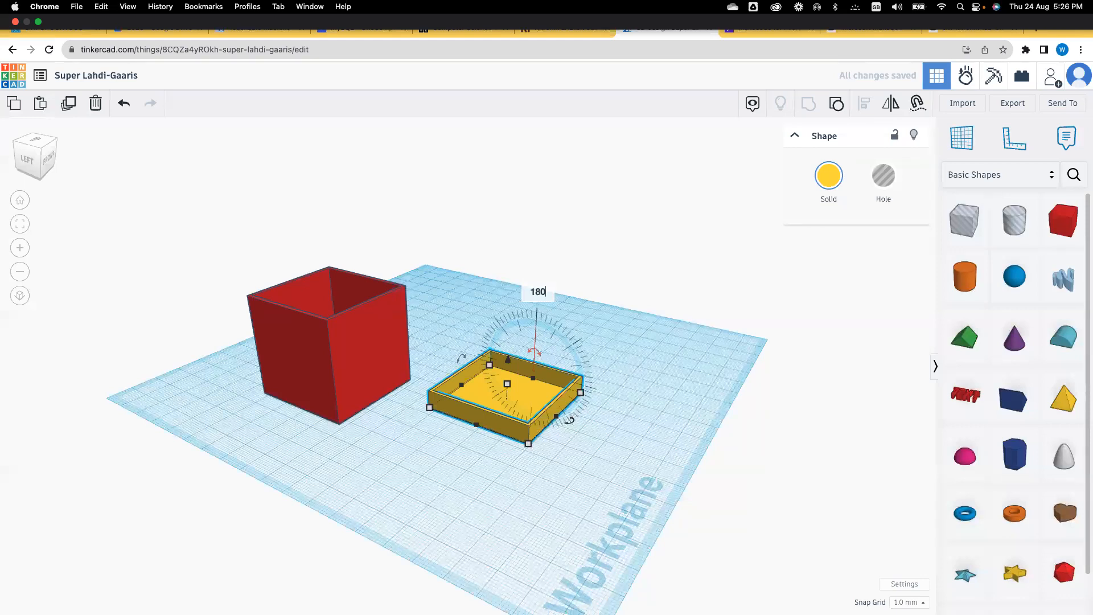
pyautogui.press('Return')
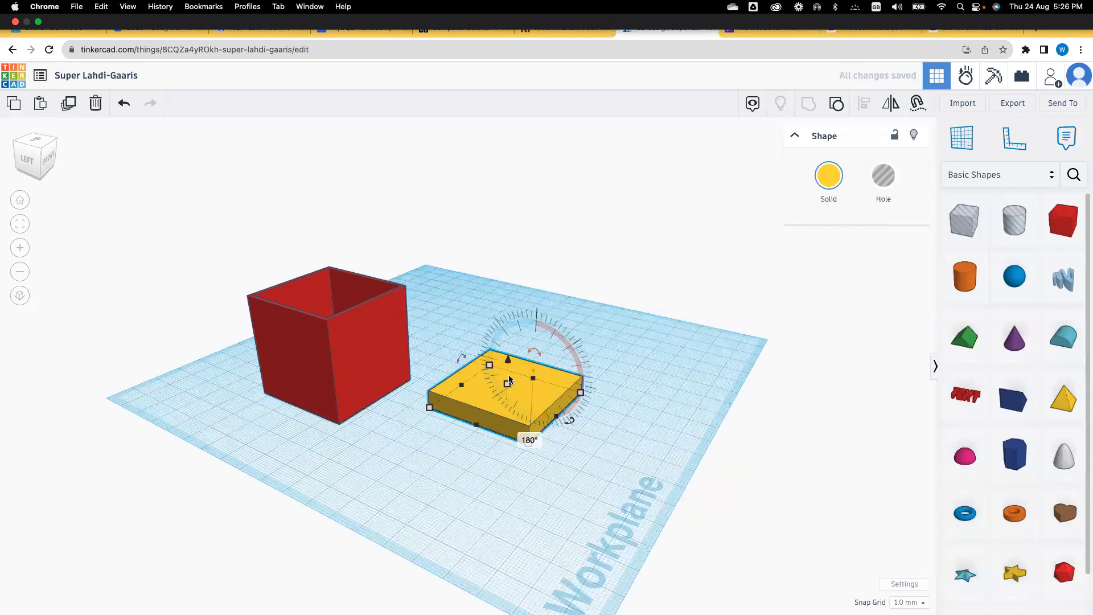
# Raise the yellow lid to 42 mm above the workplane.
pyautogui.moveTo(509, 360); pyautogui.dragTo(480, 243)
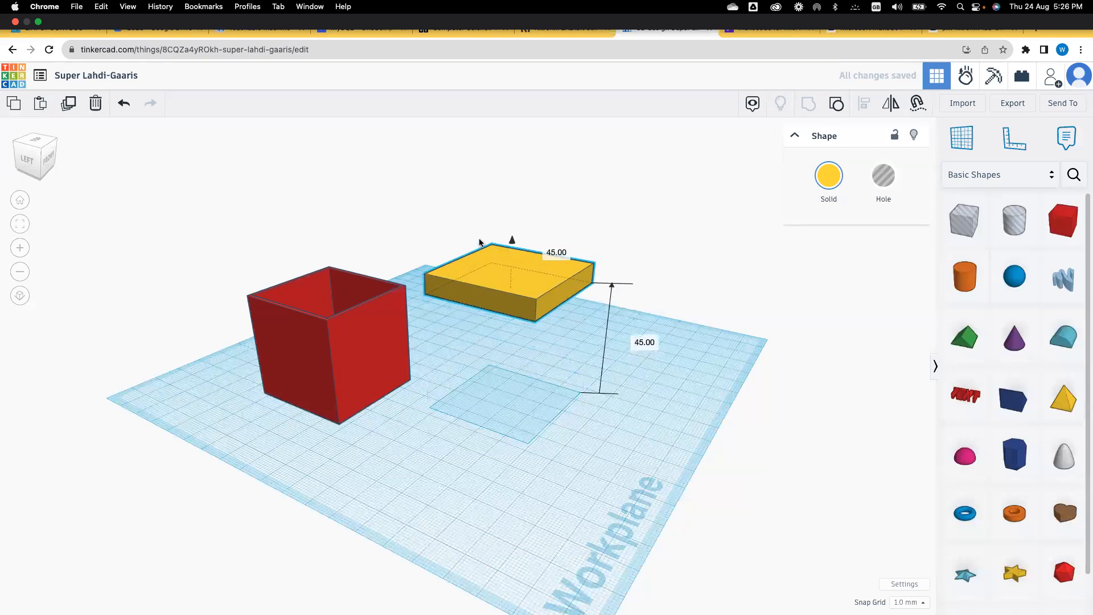
pyautogui.click(497, 307)
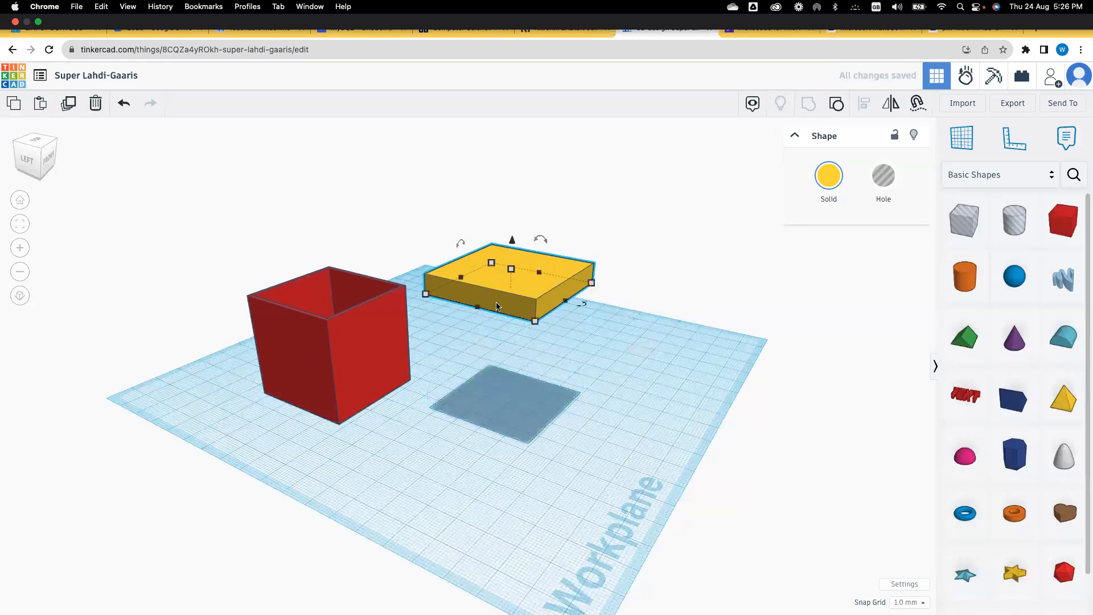
pyautogui.click(344, 341)
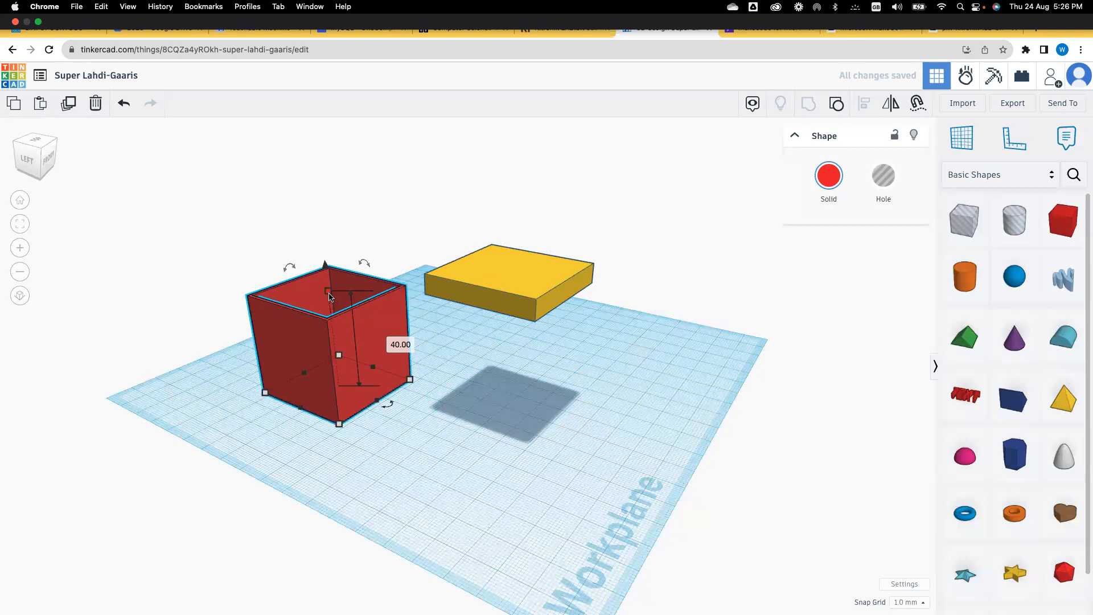
pyautogui.click(516, 279)
pyautogui.moveTo(512, 256); pyautogui.dragTo(511, 236)
pyautogui.write('42')
pyautogui.press('Return')
# Move the yellow lid over the red box and align both on their centres along both horizontal axes.
pyautogui.moveTo(486, 329); pyautogui.dragTo(283, 330)
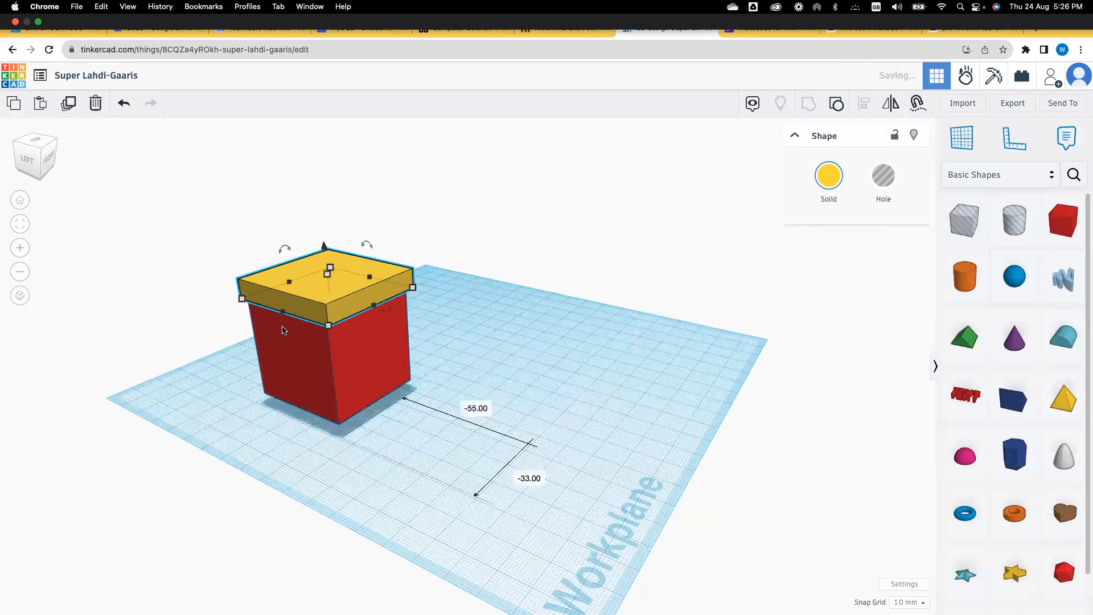
pyautogui.moveTo(265, 390); pyautogui.dragTo(510, 302, button='right')
pyautogui.moveTo(328, 206); pyautogui.dragTo(638, 477)
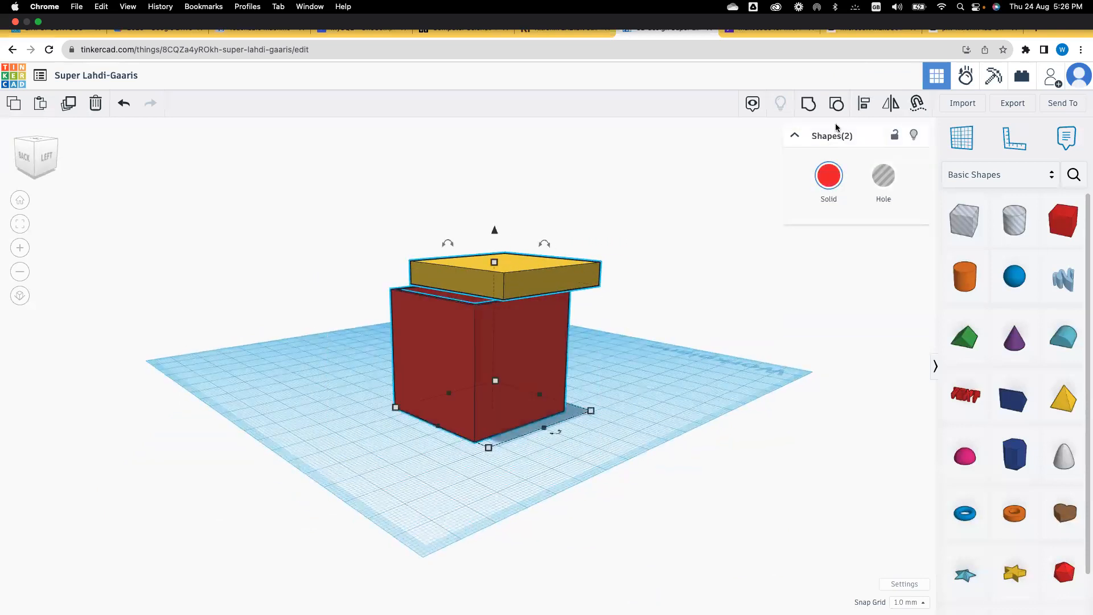
pyautogui.click(864, 108)
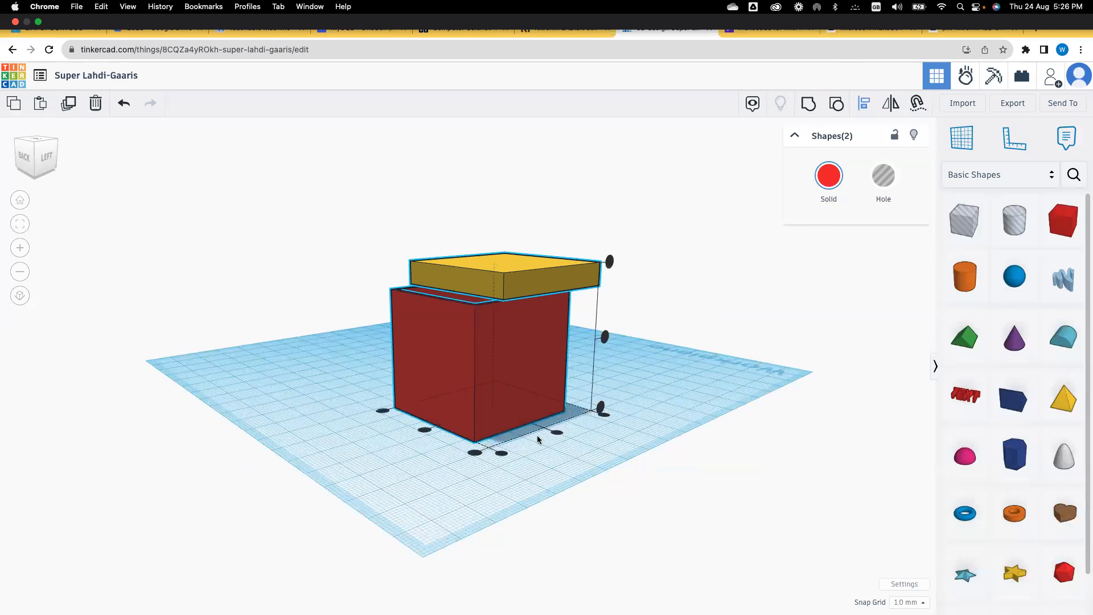
pyautogui.click(557, 433)
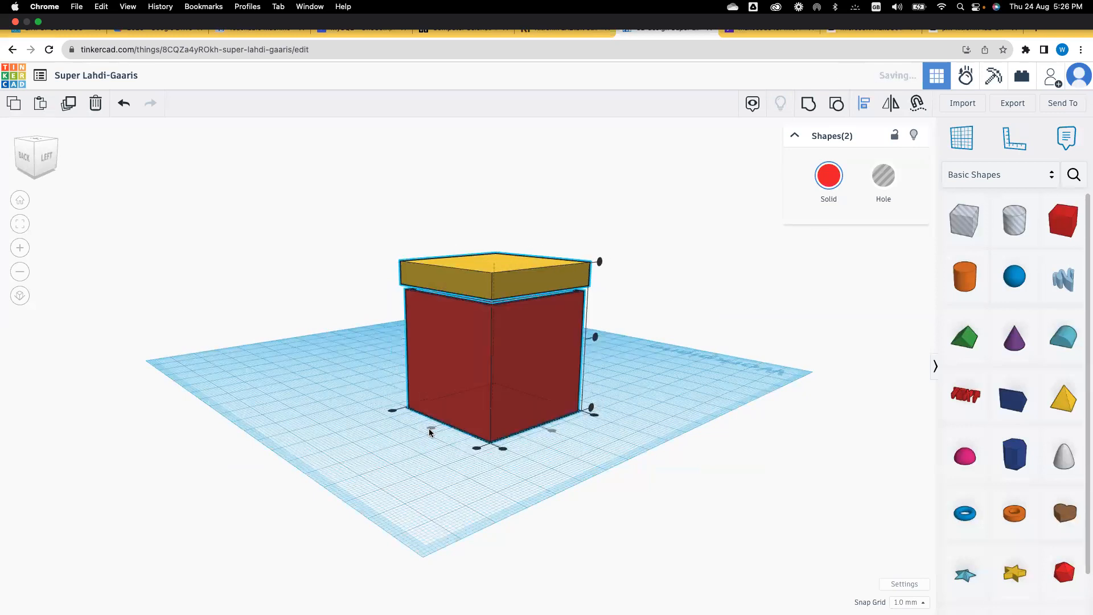
pyautogui.click(356, 301)
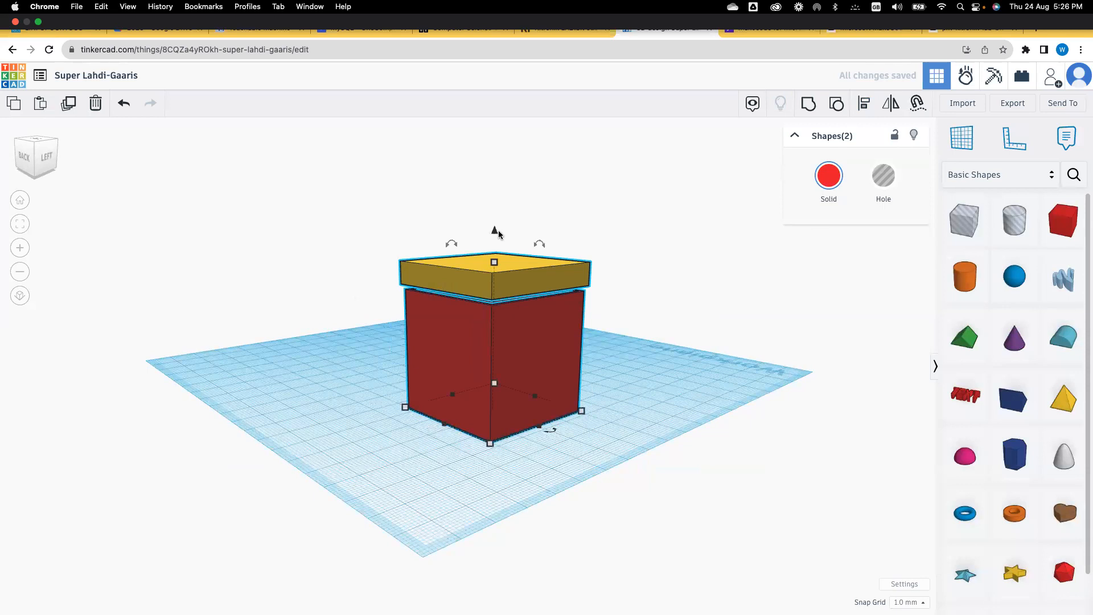
# Select only the yellow lid and lower it 4 mm so it overlaps the red box's rim.
pyautogui.moveTo(494, 263)
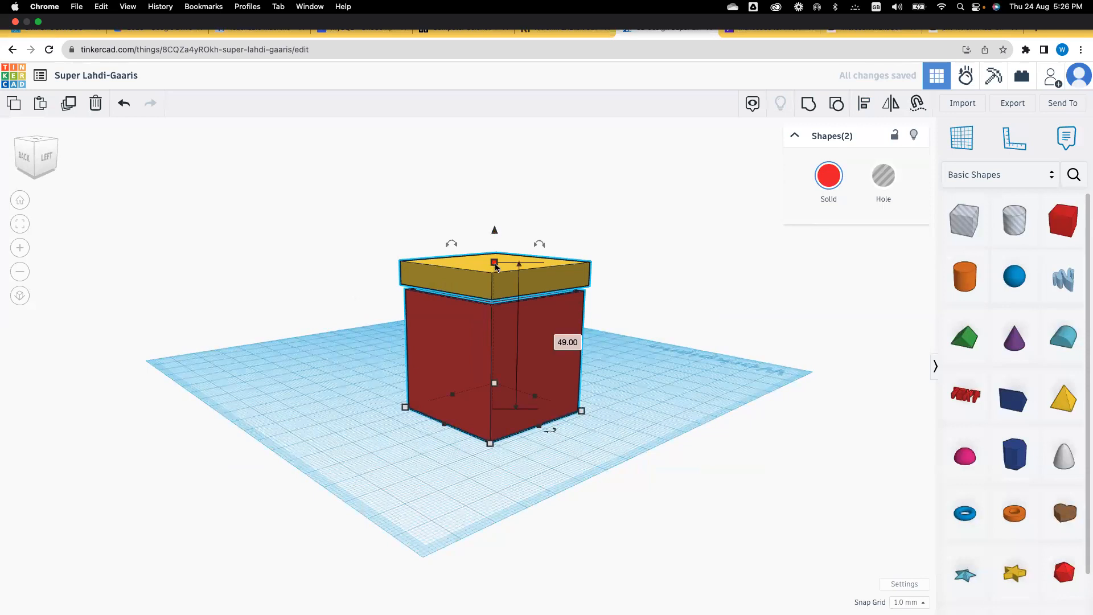
pyautogui.click(336, 225)
pyautogui.click(467, 273)
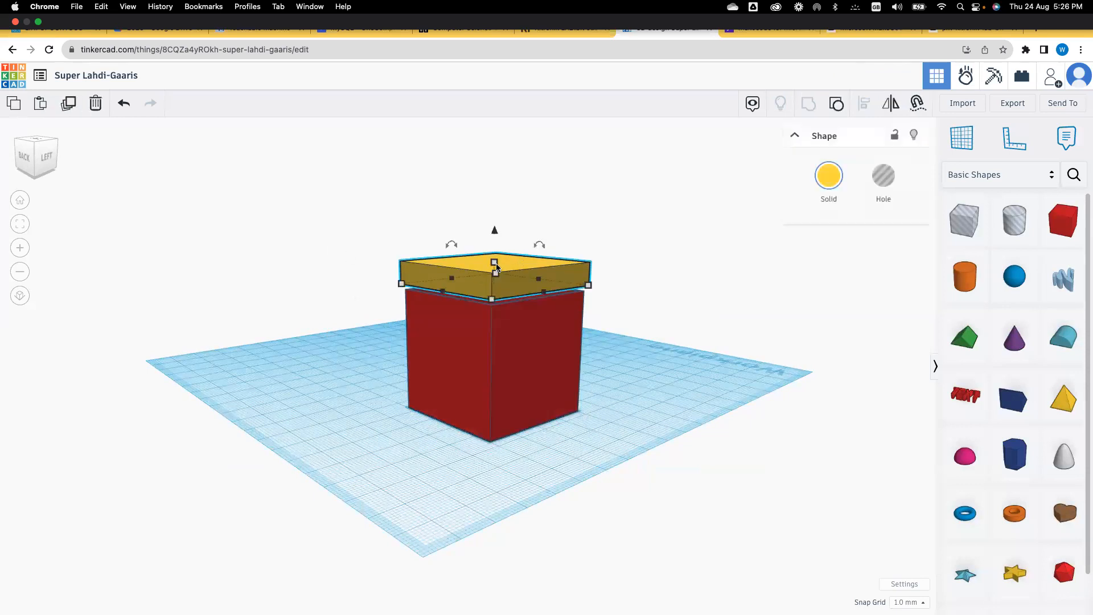
pyautogui.moveTo(495, 230); pyautogui.dragTo(494, 246)
# Tilt the yellow lid 20° about a horizontal axis so the box appears partly open.
pyautogui.moveTo(451, 257)
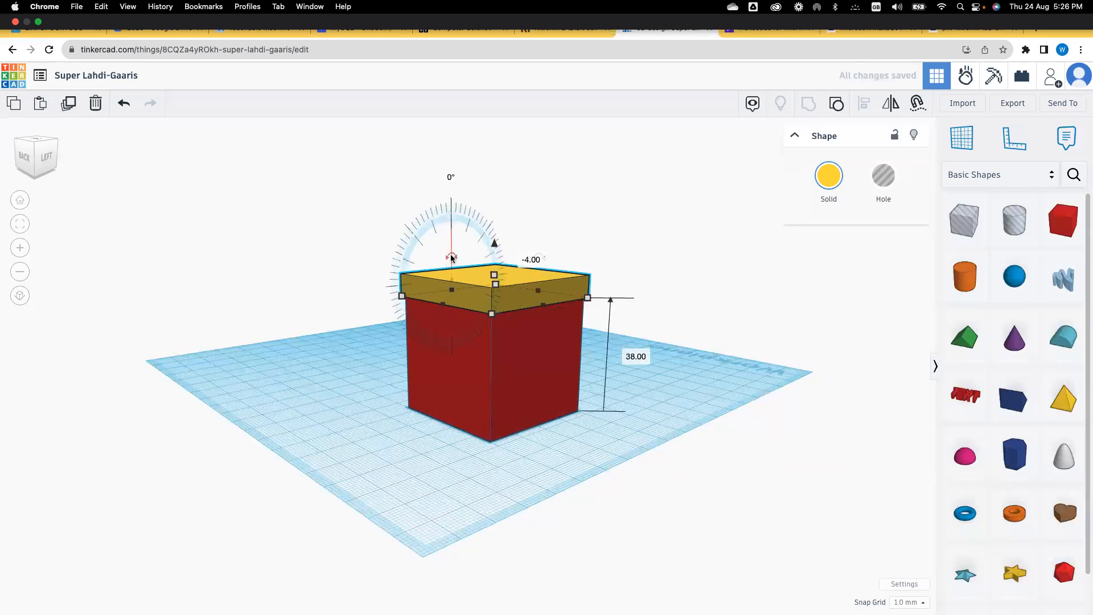
pyautogui.click(450, 177)
pyautogui.write('20')
pyautogui.press('Return')
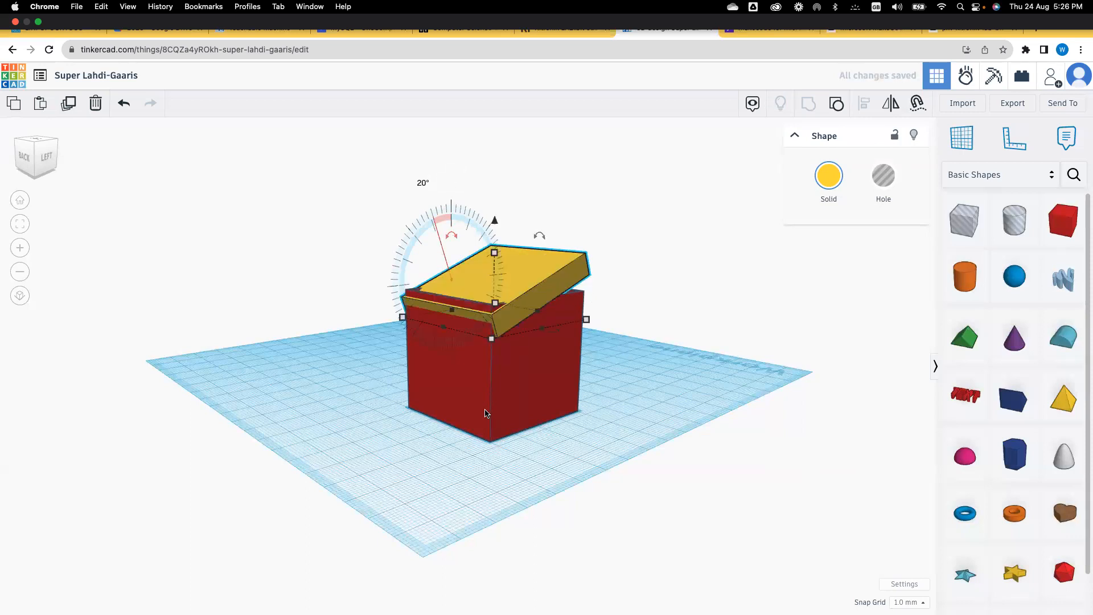
# Shift the tilted lid sideways so it overhangs the red box, and raise it about 1 mm to rest on the rim.
pyautogui.moveTo(502, 420); pyautogui.dragTo(353, 373, button='right')
pyautogui.press('Up')
pyautogui.press('Left')
pyautogui.moveTo(320, 343); pyautogui.dragTo(318, 346)
pyautogui.moveTo(323, 402); pyautogui.dragTo(210, 426, button='right')
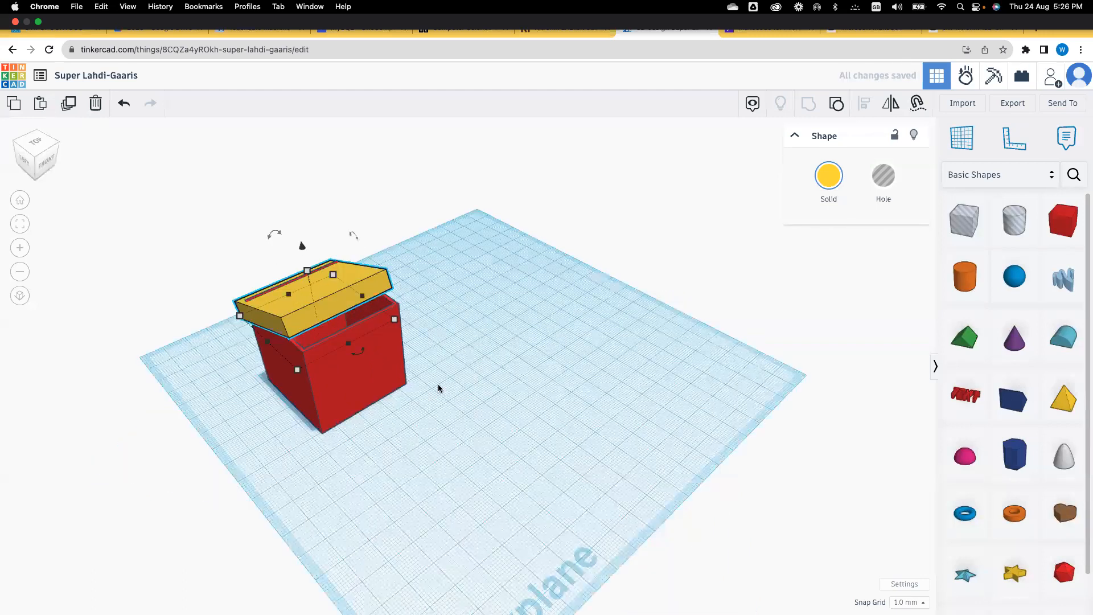
pyautogui.moveTo(439, 383); pyautogui.dragTo(356, 349, button='right')
pyautogui.moveTo(462, 332); pyautogui.dragTo(495, 290, button='right')
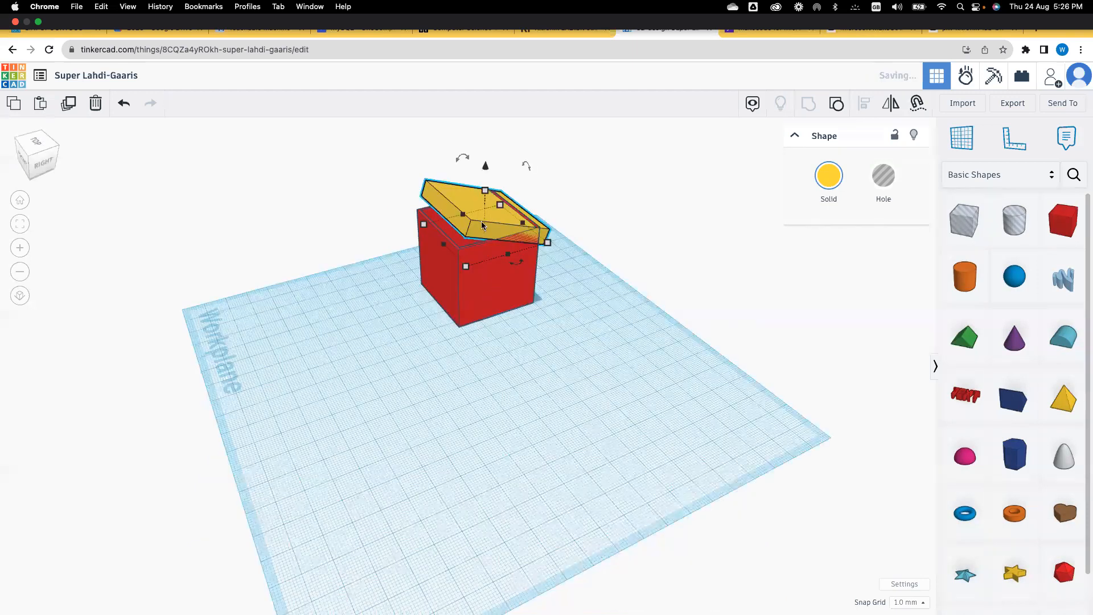
pyautogui.moveTo(485, 167); pyautogui.dragTo(486, 165)
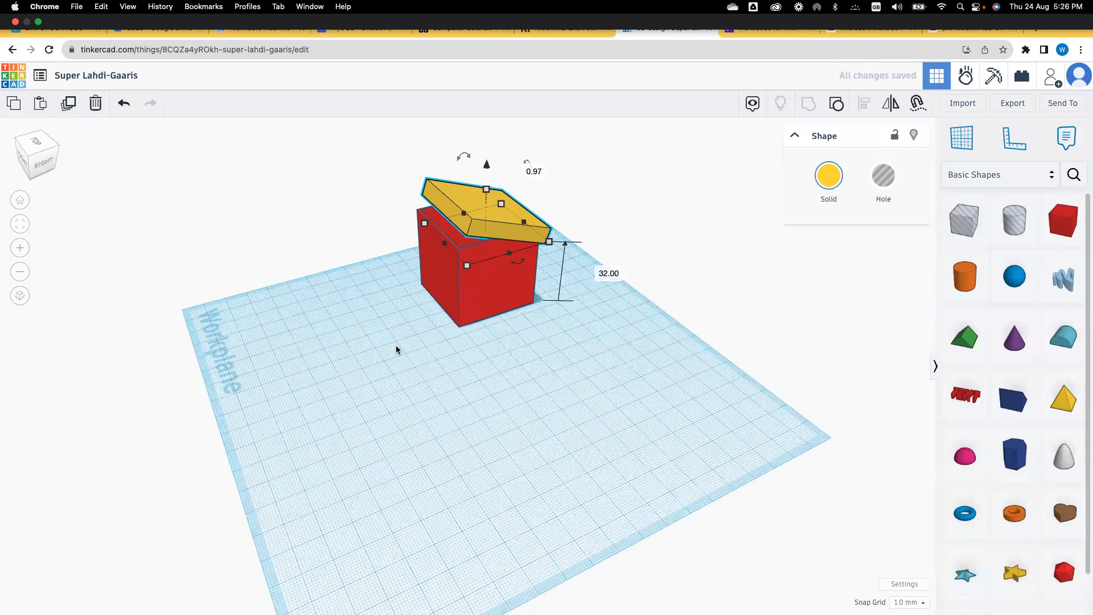
pyautogui.moveTo(397, 349); pyautogui.dragTo(322, 404, button='right')
pyautogui.moveTo(406, 393); pyautogui.dragTo(302, 418, button='right')
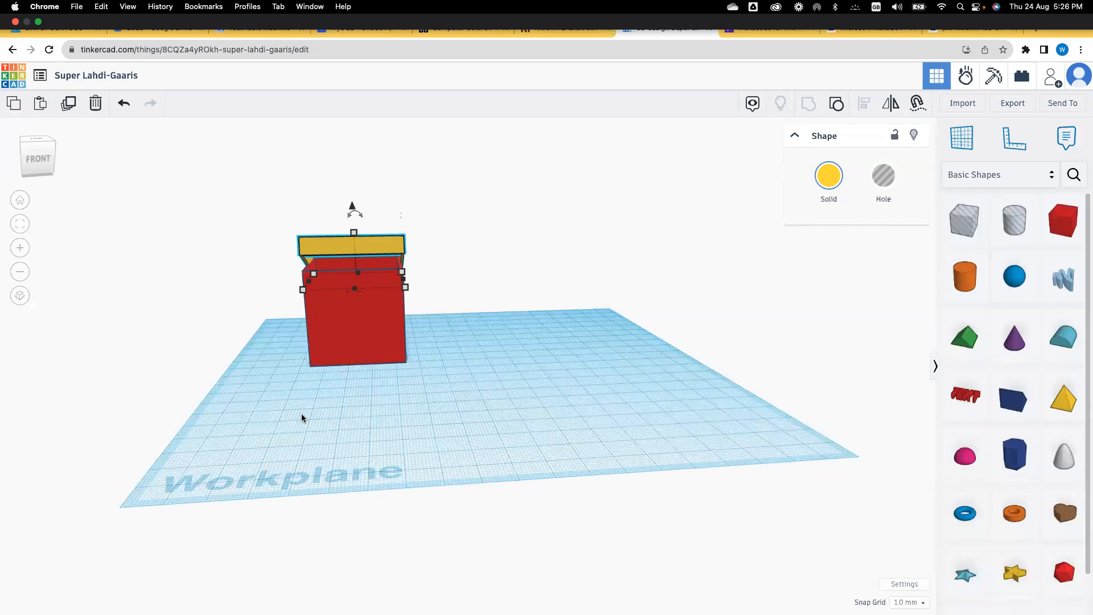
pyautogui.moveTo(298, 438); pyautogui.dragTo(378, 446, button='right')
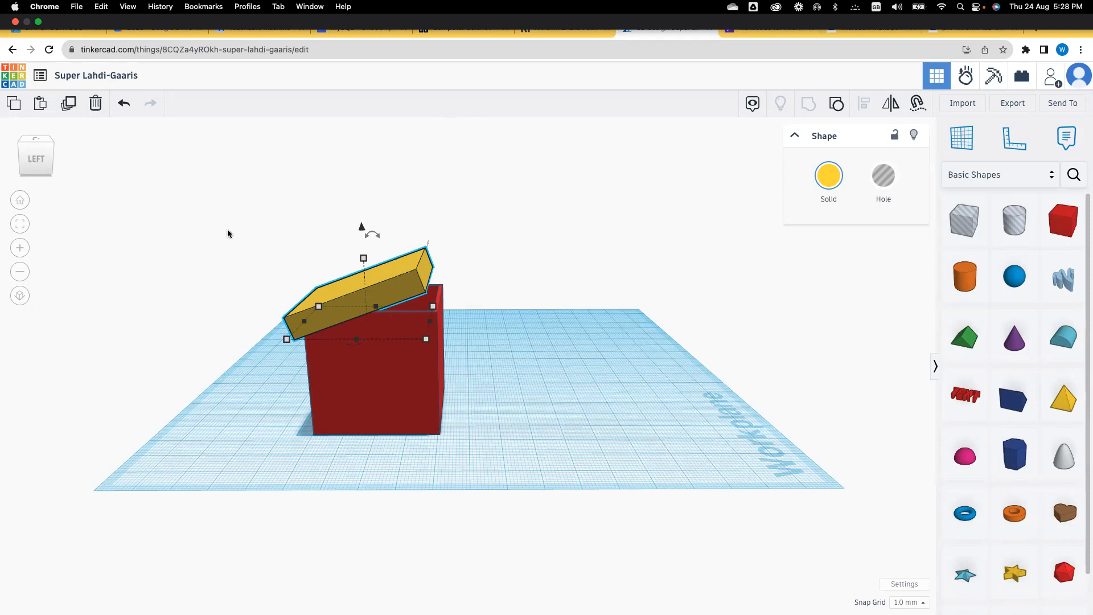
# Select the red box together with its yellow lid and delete both from the workplane.
pyautogui.click(257, 287)
pyautogui.moveTo(260, 294); pyautogui.dragTo(216, 323)
pyautogui.moveTo(216, 324); pyautogui.dragTo(136, 365, button='right')
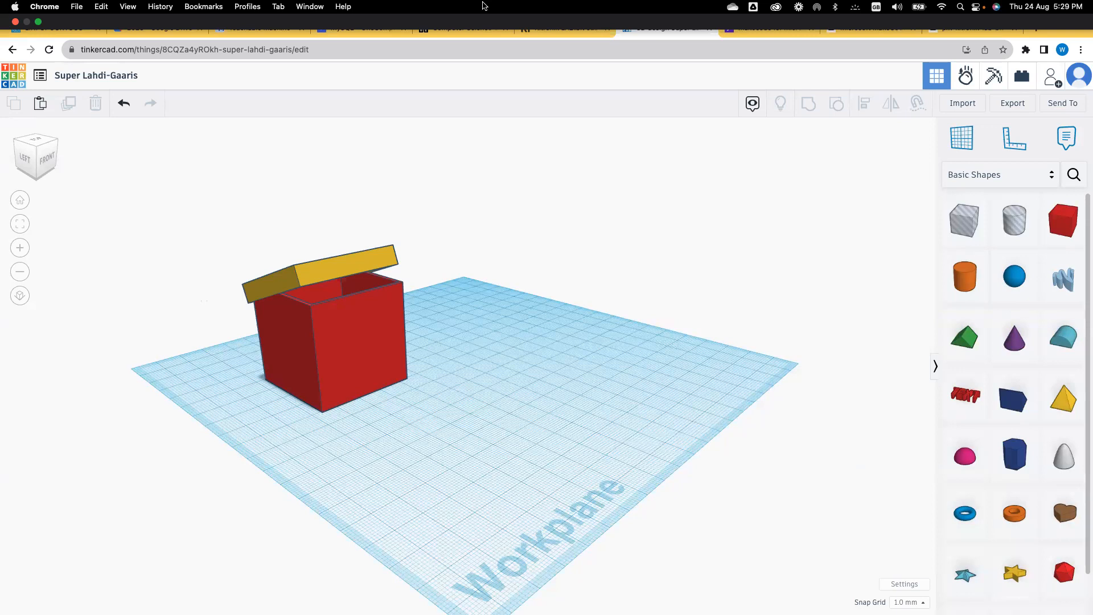
pyautogui.moveTo(212, 235); pyautogui.dragTo(459, 456)
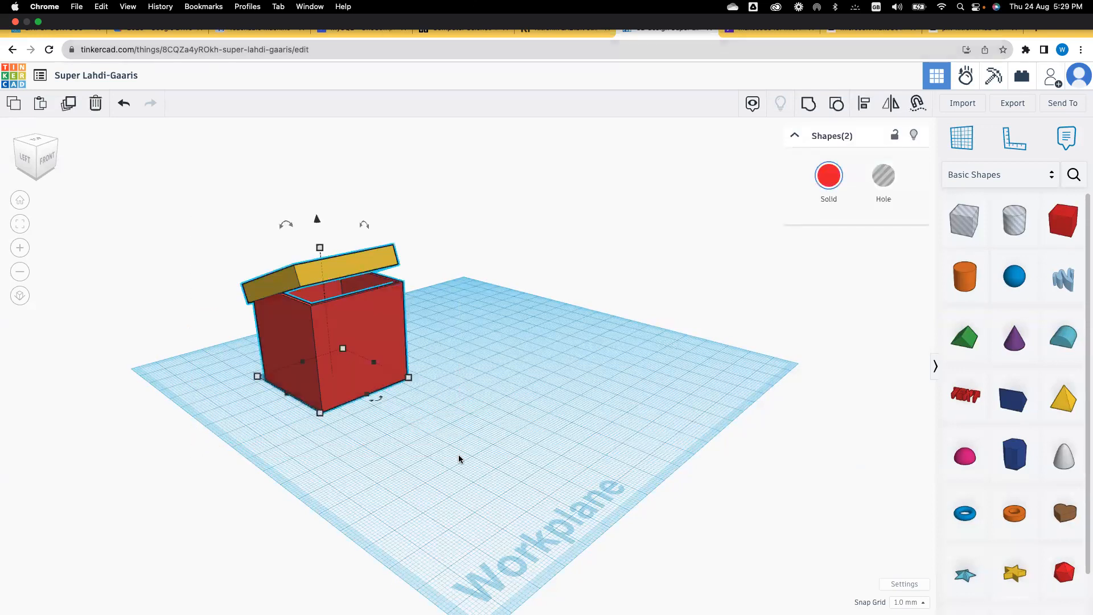
pyautogui.press('Delete')
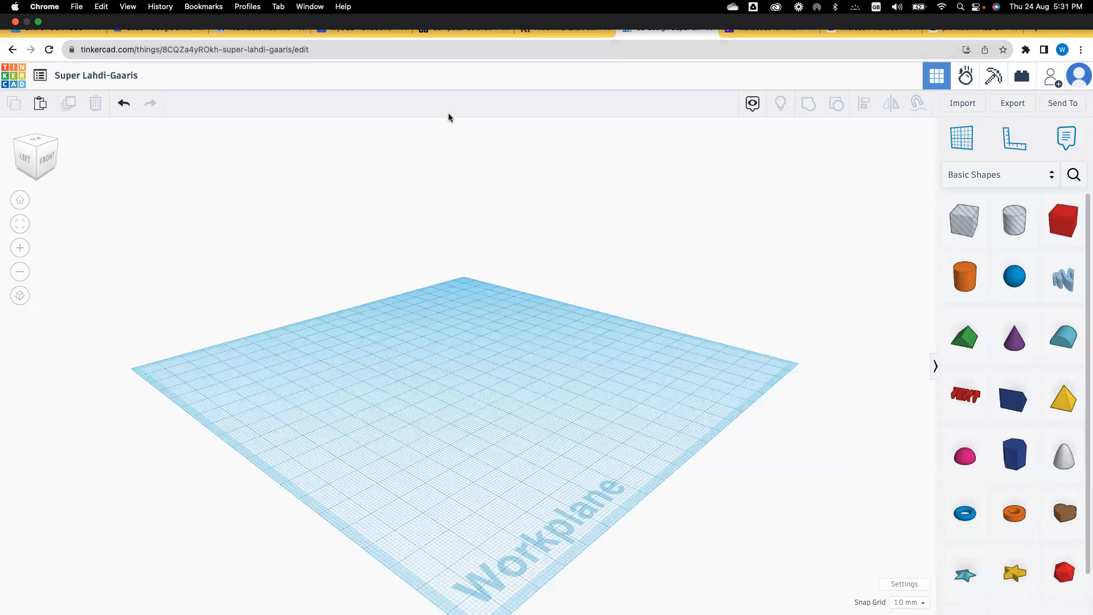
# Place a red box on the empty workplane and size it as a 100 × 100 mm plate, 2 mm high.
pyautogui.moveTo(1063, 222); pyautogui.dragTo(450, 394)
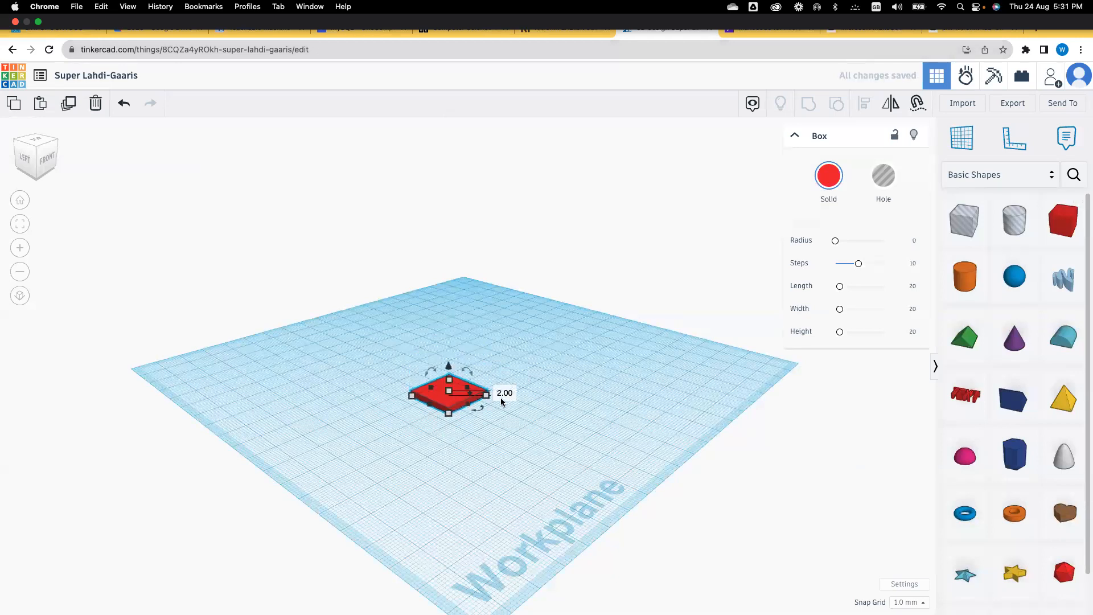
pyautogui.click(385, 423)
pyautogui.write('100')
pyautogui.press('Tab')
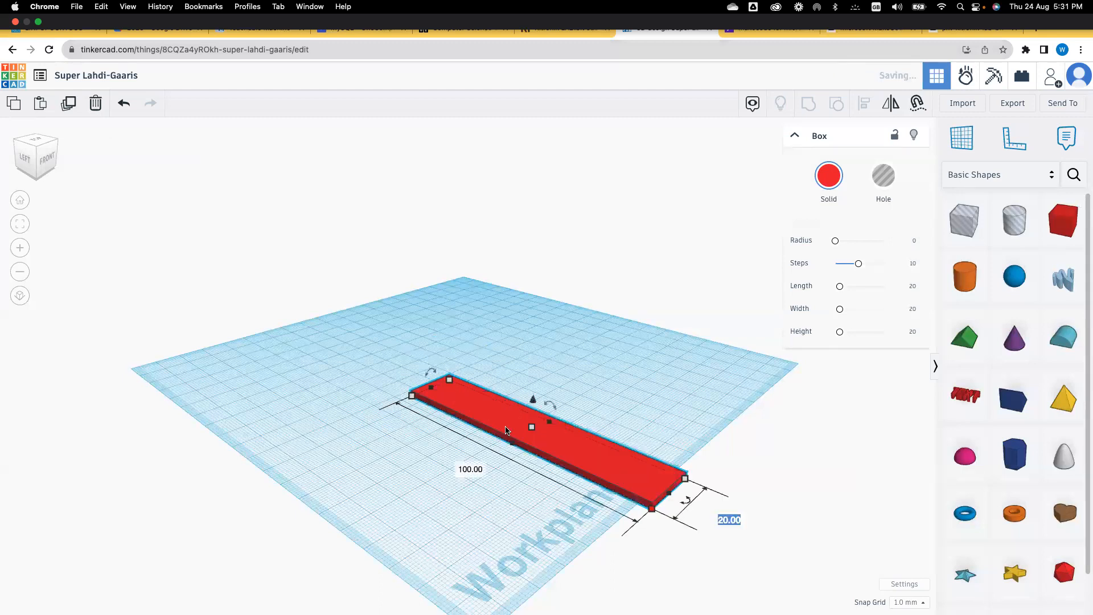
pyautogui.write('100')
pyautogui.press('Return')
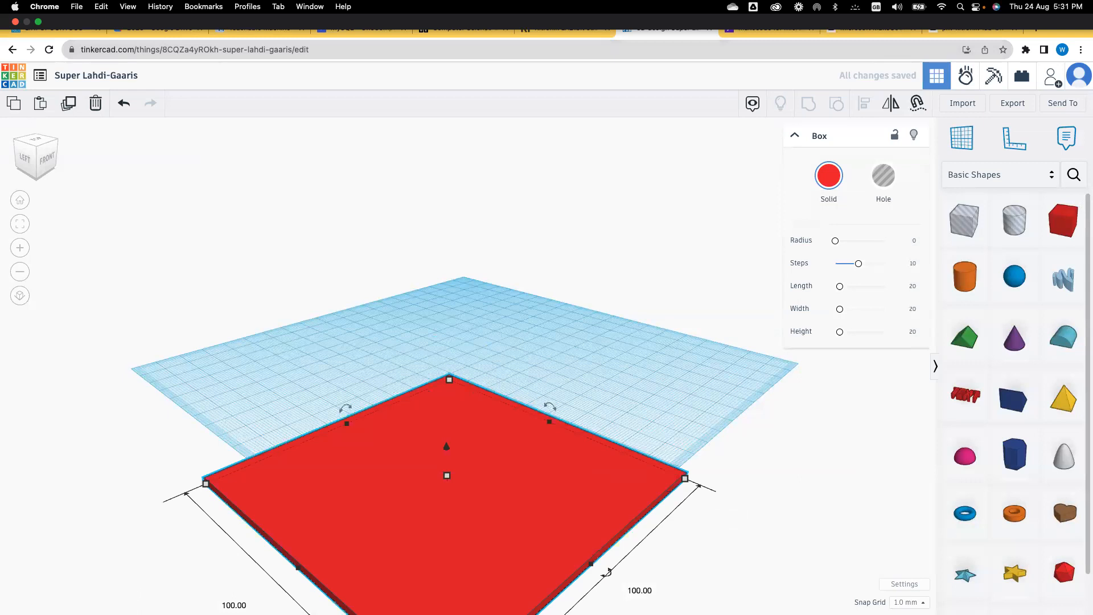
# Move the red plate to the middle of the workplane and reduce one side to 50 mm, making it 100 × 50 mm.
pyautogui.moveTo(293, 485); pyautogui.dragTo(336, 360)
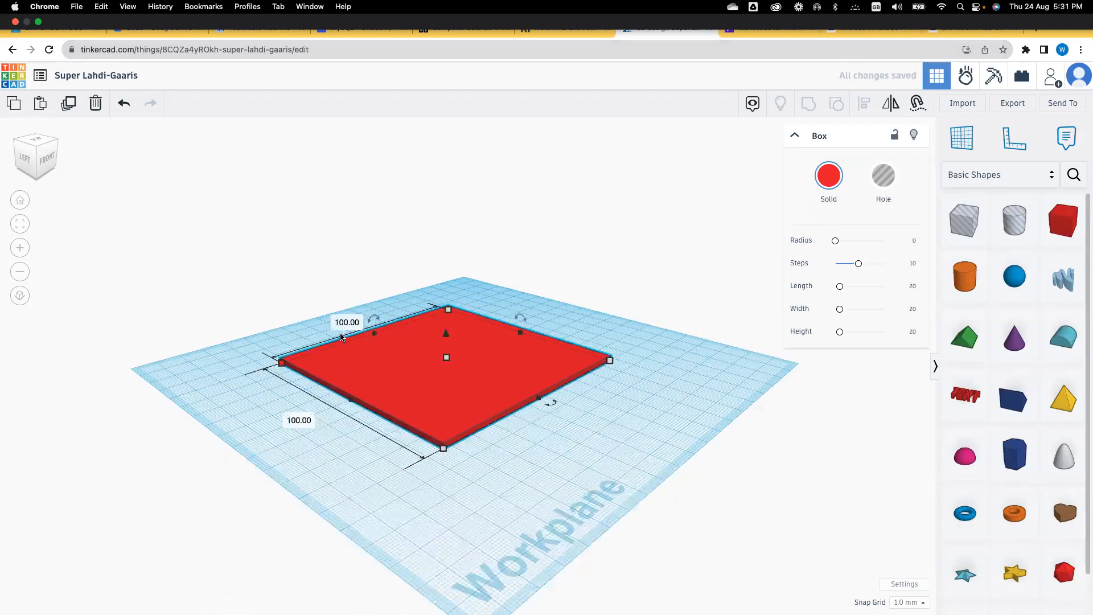
pyautogui.click(345, 322)
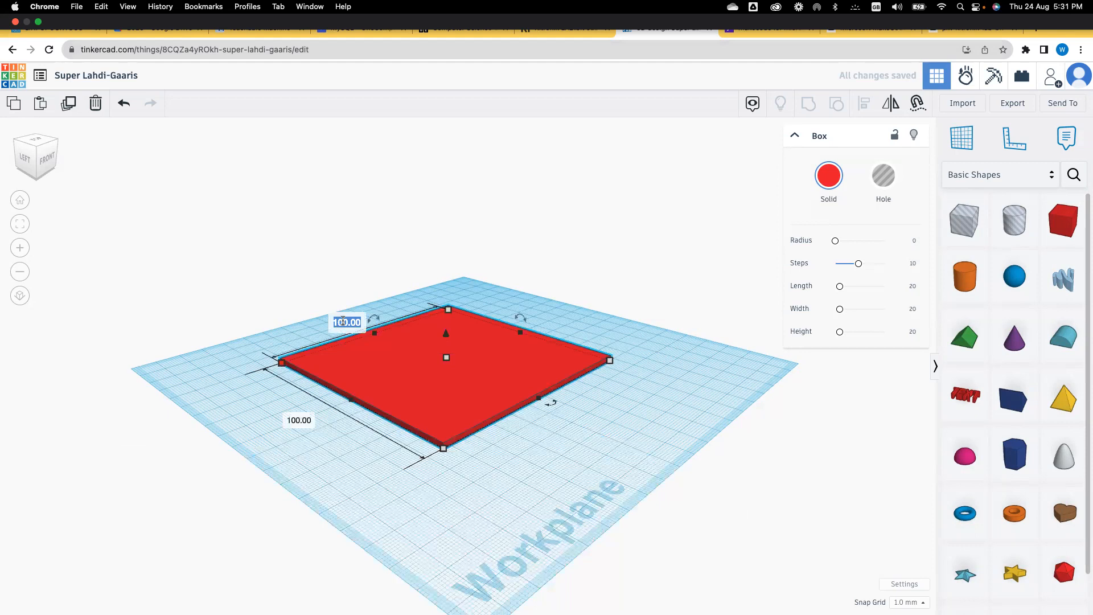
pyautogui.write('50')
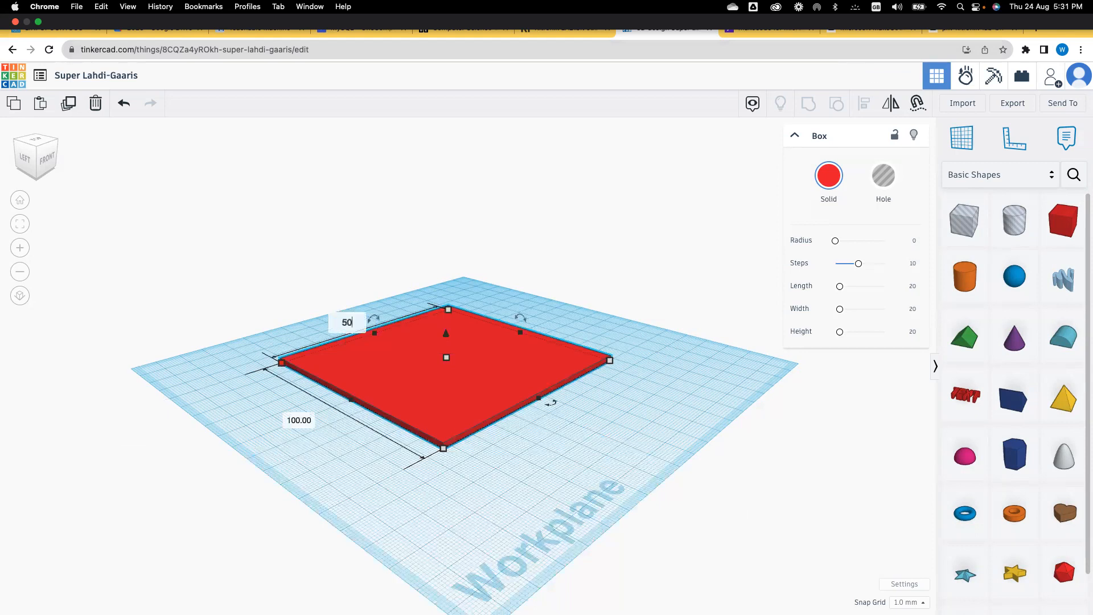
pyautogui.press('Return')
pyautogui.click(455, 476)
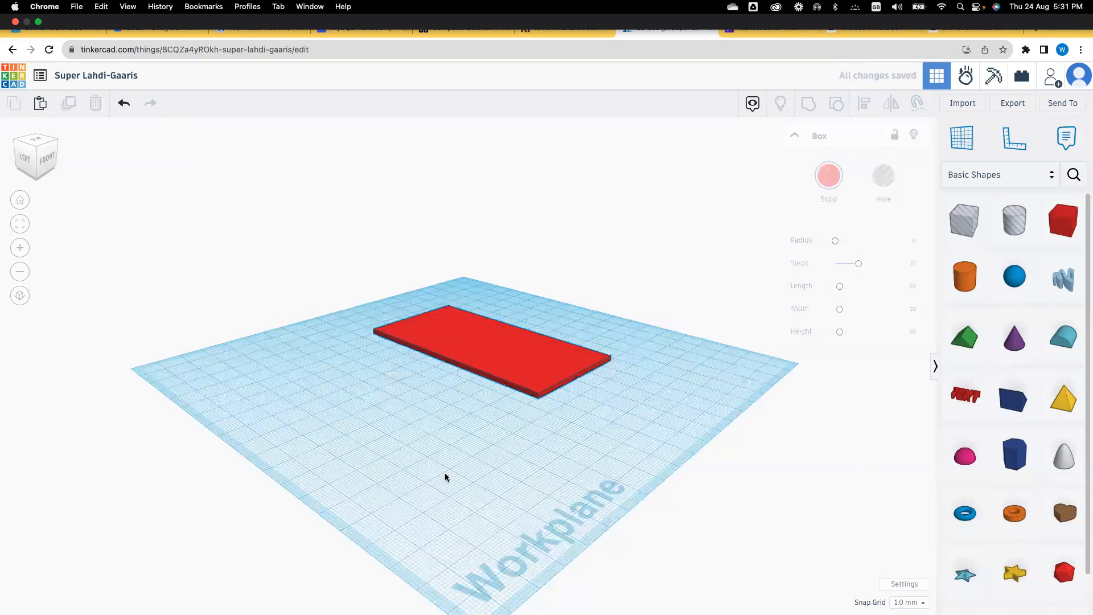
# Raise the red plate so it floats above the workplane.
pyautogui.moveTo(470, 444); pyautogui.dragTo(335, 460, button='right')
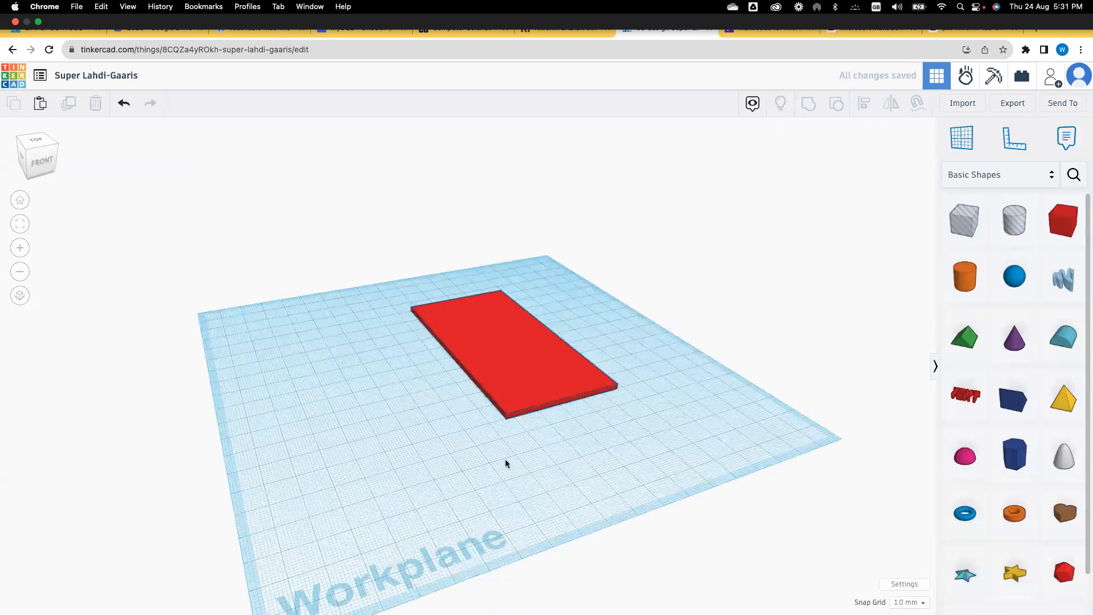
pyautogui.moveTo(423, 462); pyautogui.dragTo(430, 466, button='right')
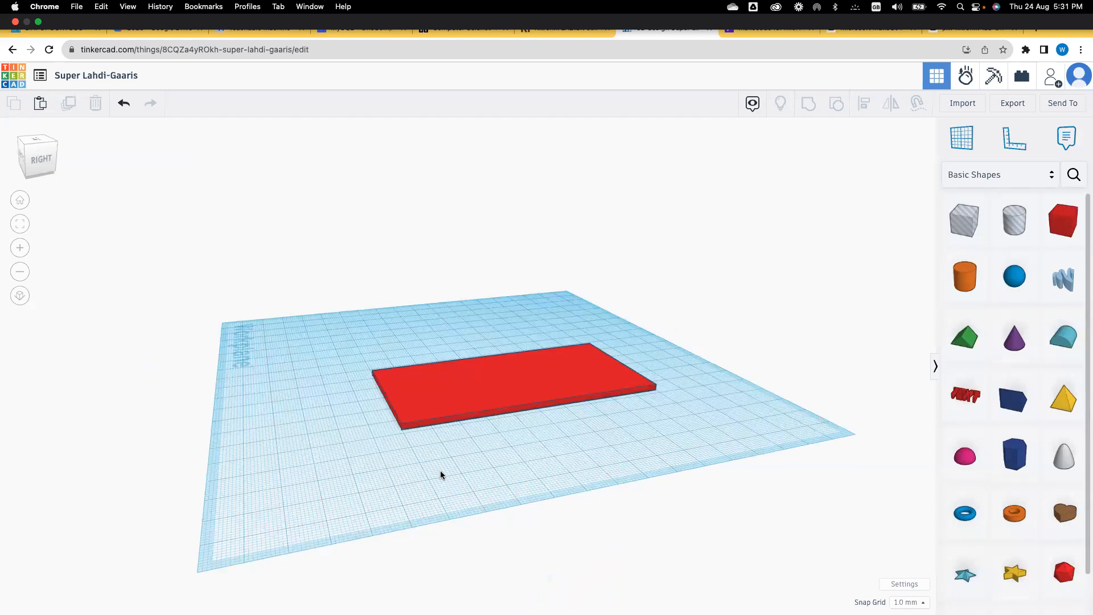
pyautogui.click(473, 397)
pyautogui.moveTo(511, 357); pyautogui.dragTo(513, 319)
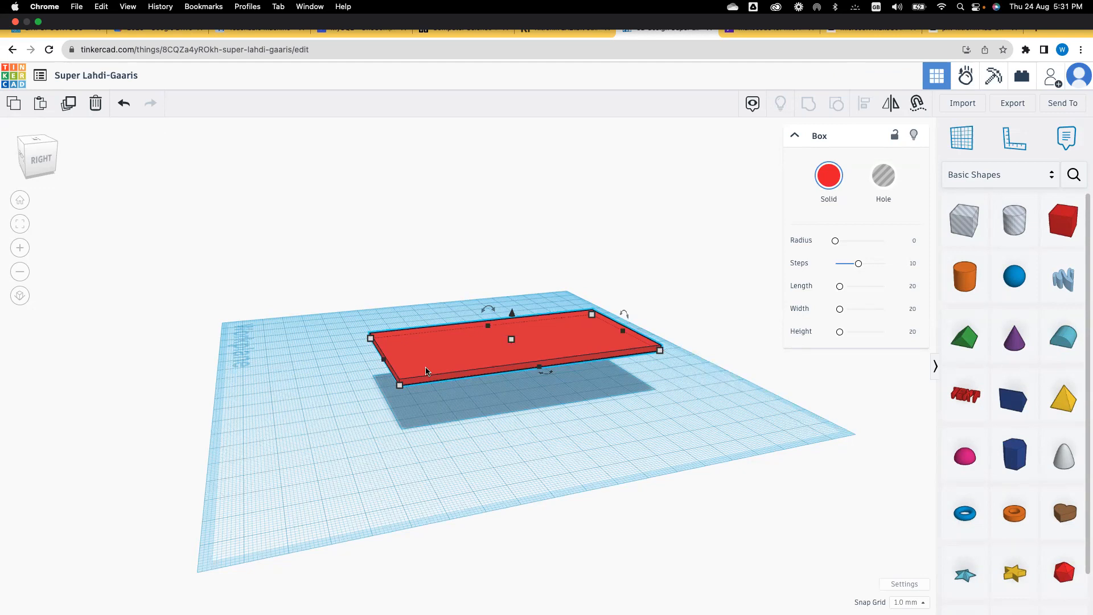
# Duplicate the plate along its length and resize the copy to a narrow strip of 100 × 5 mm.
pyautogui.keyDown('alt'); pyautogui.moveTo(426, 372); pyautogui.dragTo(530, 357); pyautogui.keyUp('alt')
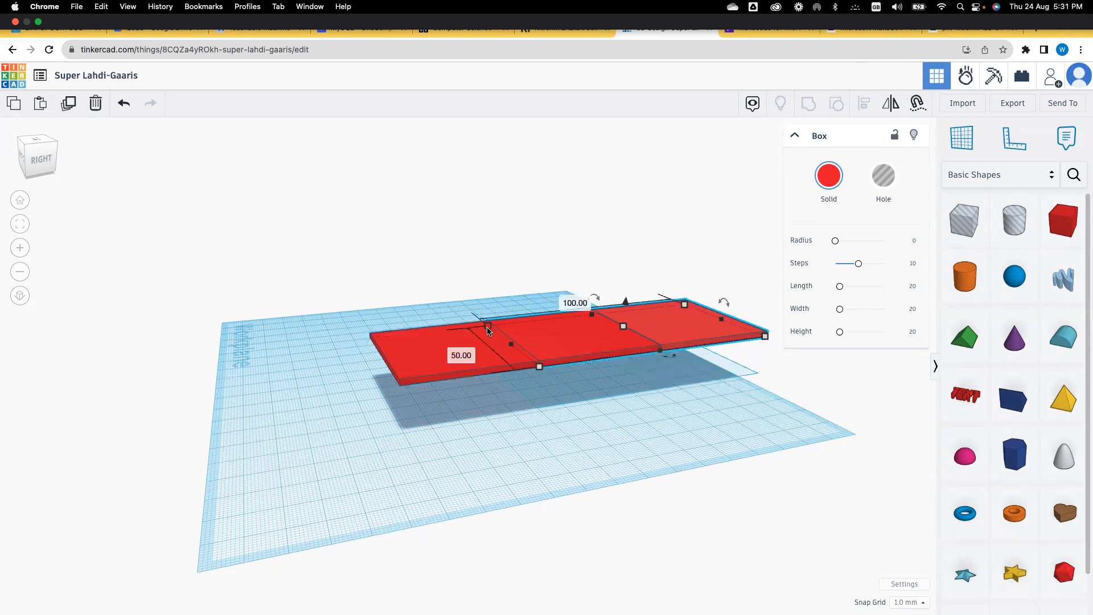
pyautogui.moveTo(487, 326); pyautogui.dragTo(531, 367)
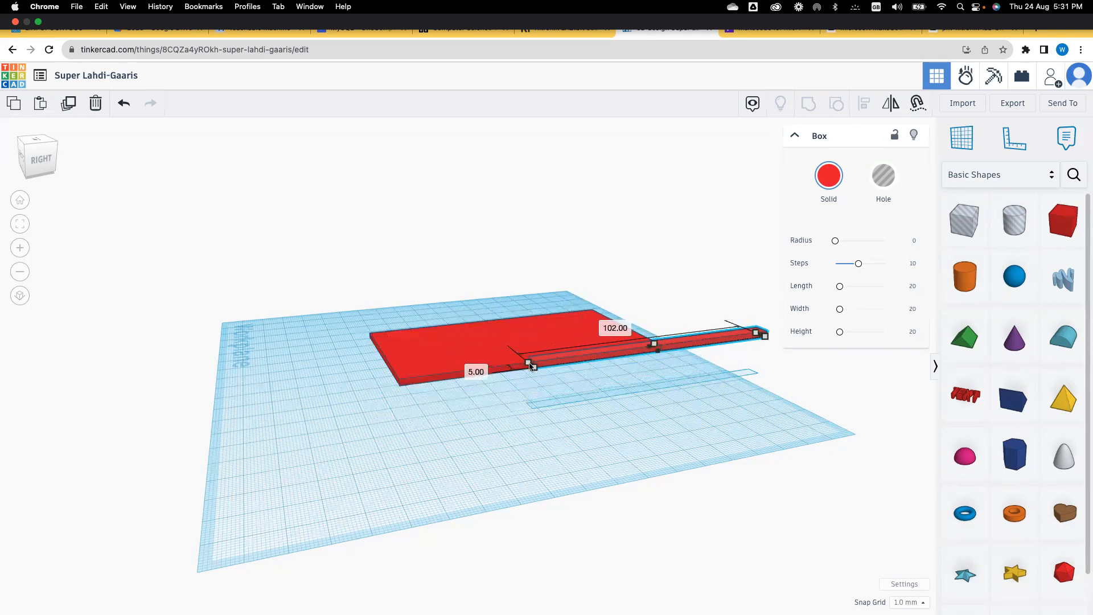
pyautogui.click(612, 331)
pyautogui.write('100')
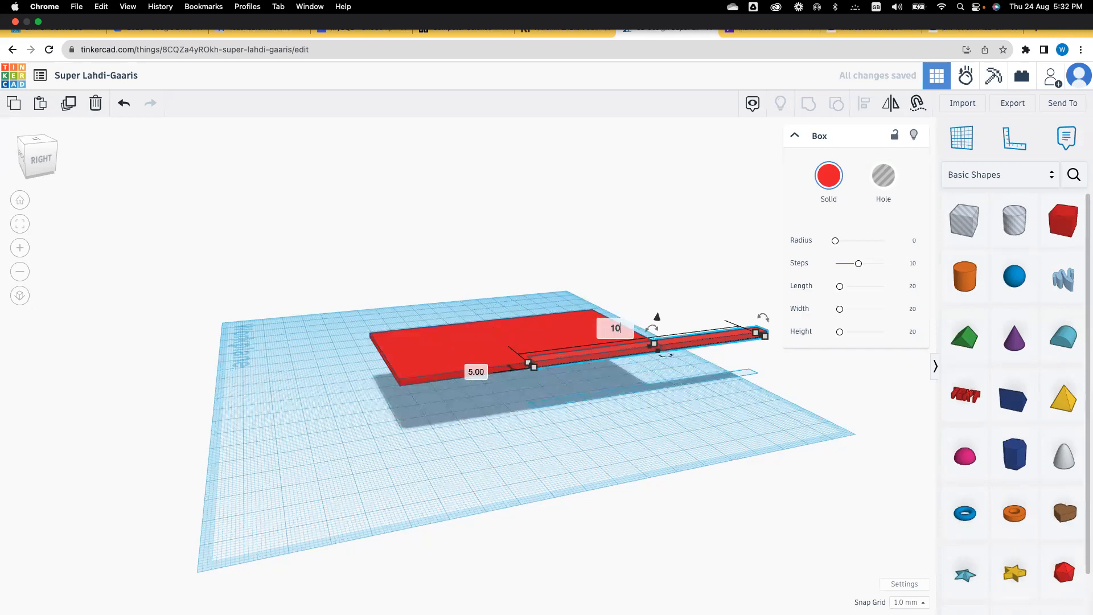
pyautogui.press('Return')
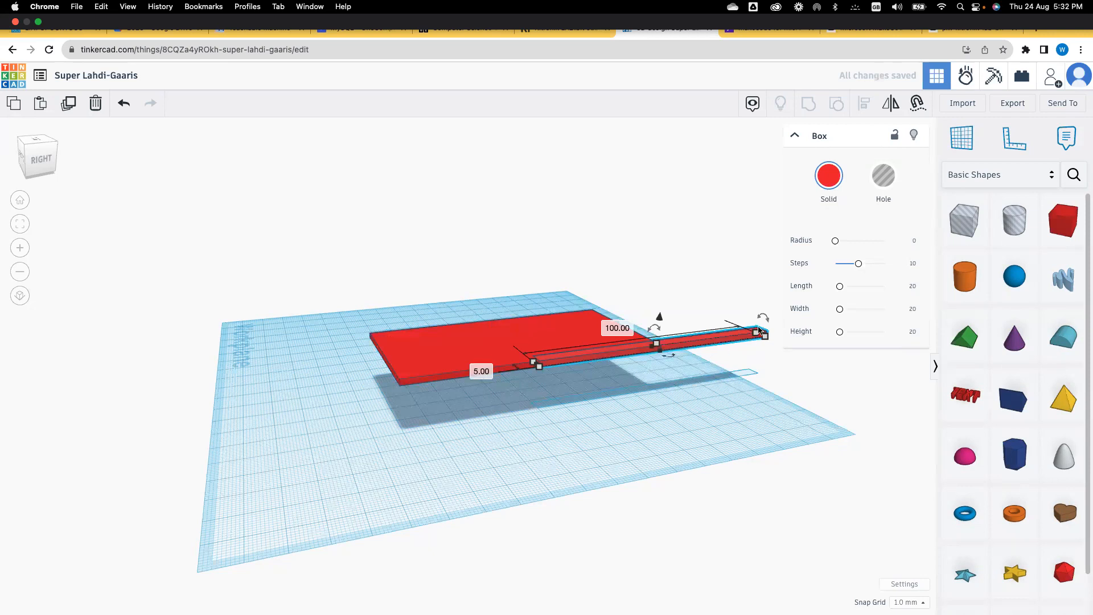
# Rotate the strip 90° about its long axis so it stands on edge, and place it along the plate's long side.
pyautogui.write('90')
pyautogui.press('Return')
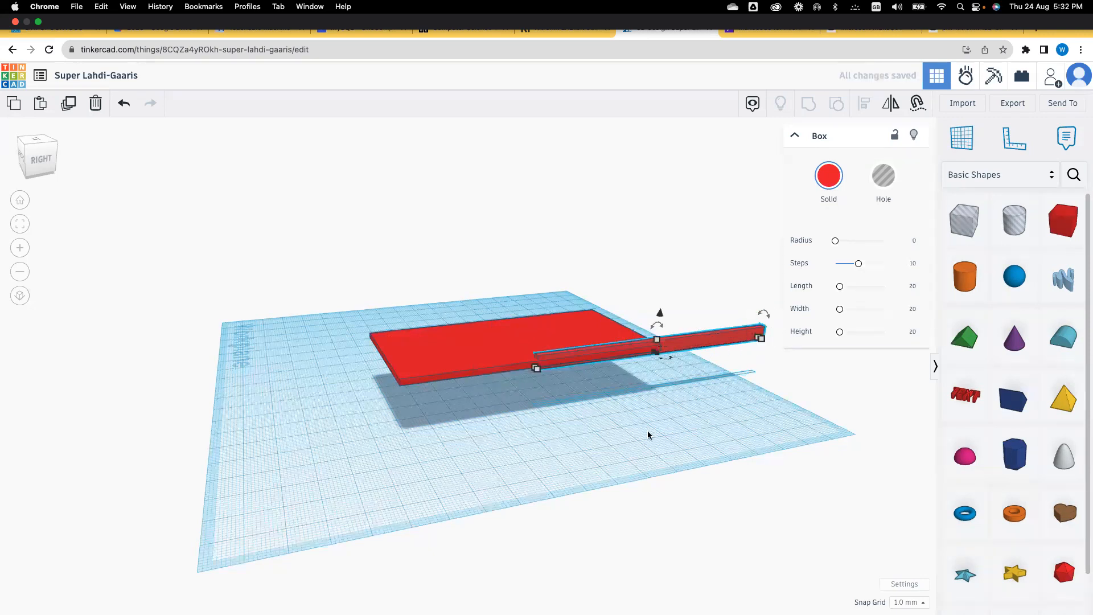
pyautogui.moveTo(712, 346); pyautogui.dragTo(544, 317)
pyautogui.moveTo(579, 401); pyautogui.dragTo(353, 436, button='right')
pyautogui.moveTo(295, 397); pyautogui.dragTo(306, 443)
pyautogui.moveTo(306, 443); pyautogui.dragTo(537, 408, button='right')
# Set the red plate's height above the workplane to 20 mm.
pyautogui.click(459, 343)
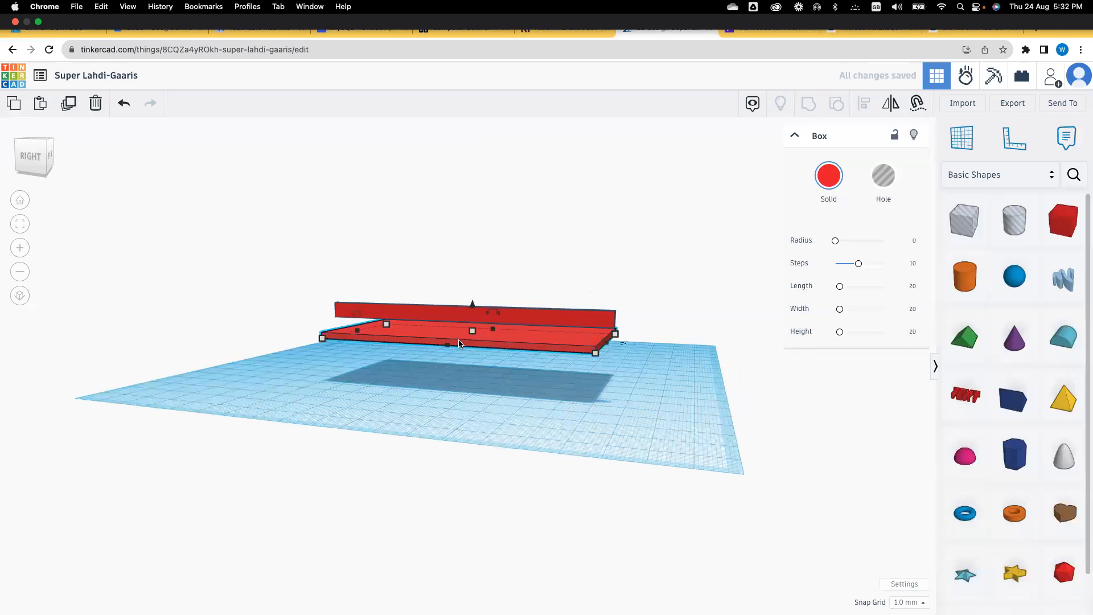
pyautogui.moveTo(474, 310); pyautogui.dragTo(473, 308)
pyautogui.write('20')
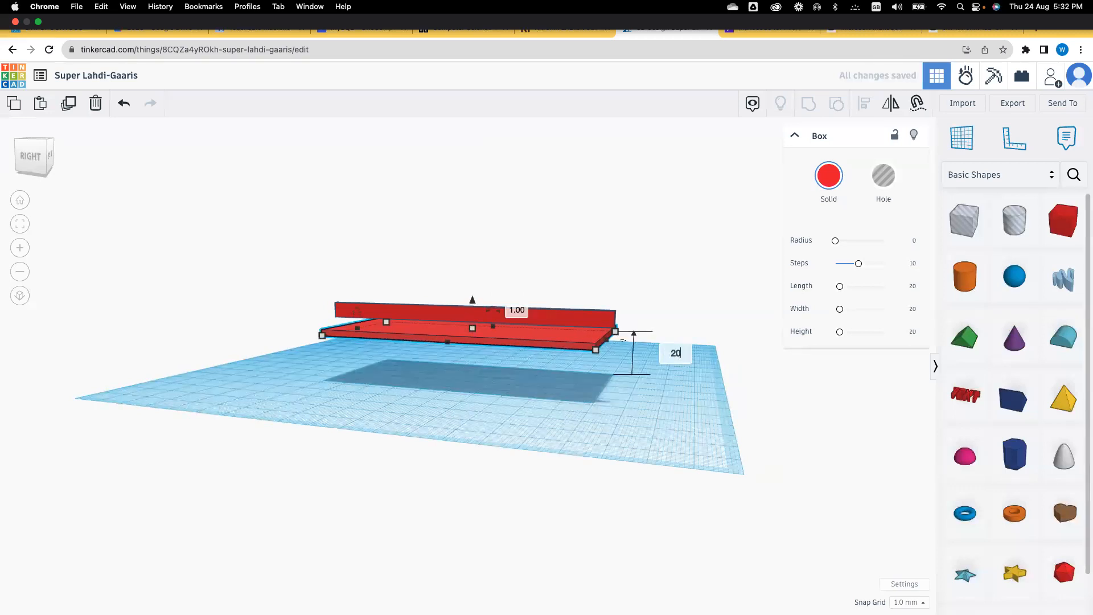
pyautogui.press('Return')
pyautogui.moveTo(473, 291); pyautogui.dragTo(472, 293)
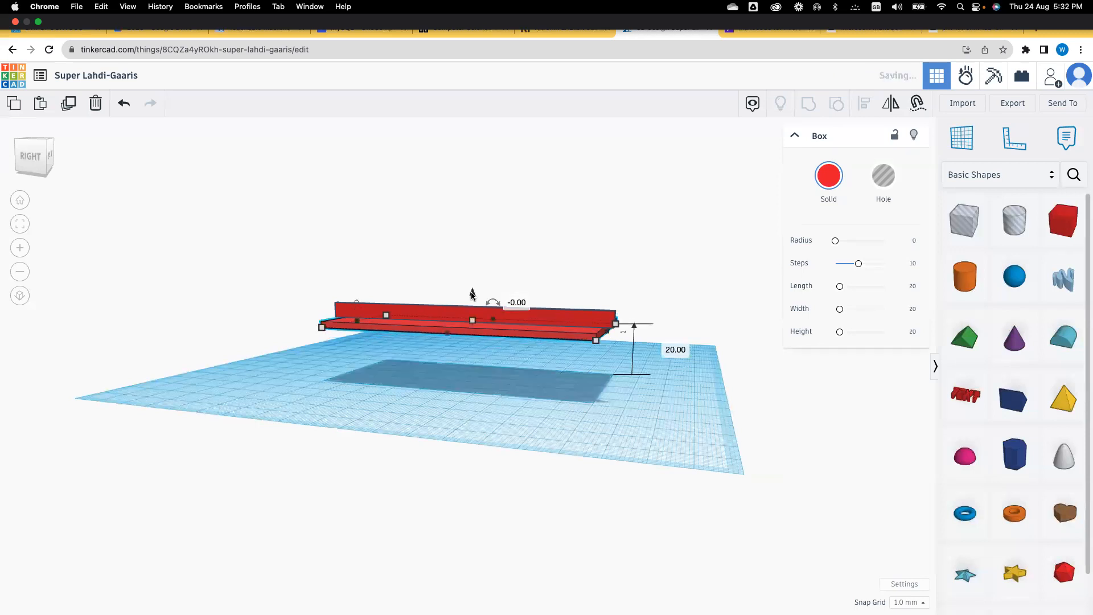
# Set the upright strip's height above the workplane to 20 mm, matching the plate.
pyautogui.click(604, 321)
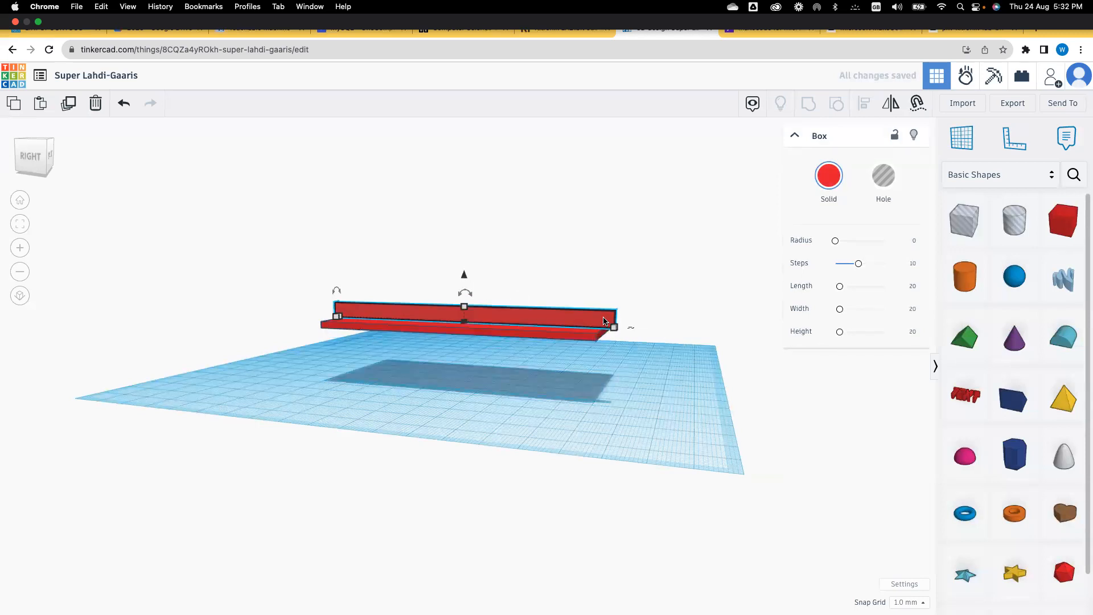
pyautogui.moveTo(464, 274); pyautogui.dragTo(464, 276)
pyautogui.click(680, 368)
pyautogui.write('20')
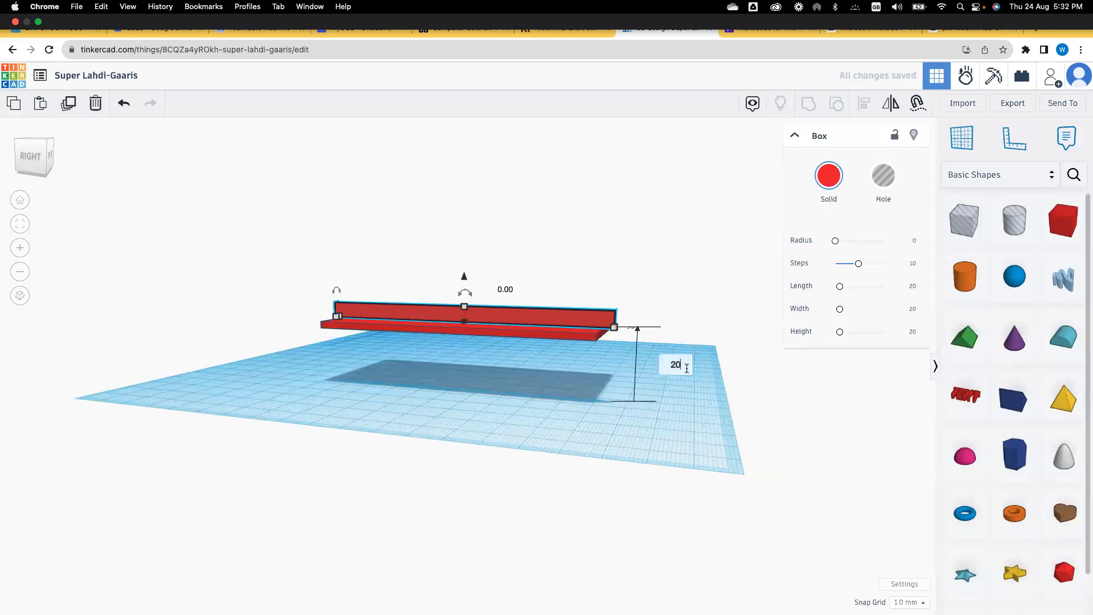
pyautogui.press('Return')
# Line up the strip with the plate's long edge and colour it green.
pyautogui.moveTo(592, 410); pyautogui.dragTo(530, 451, button='right')
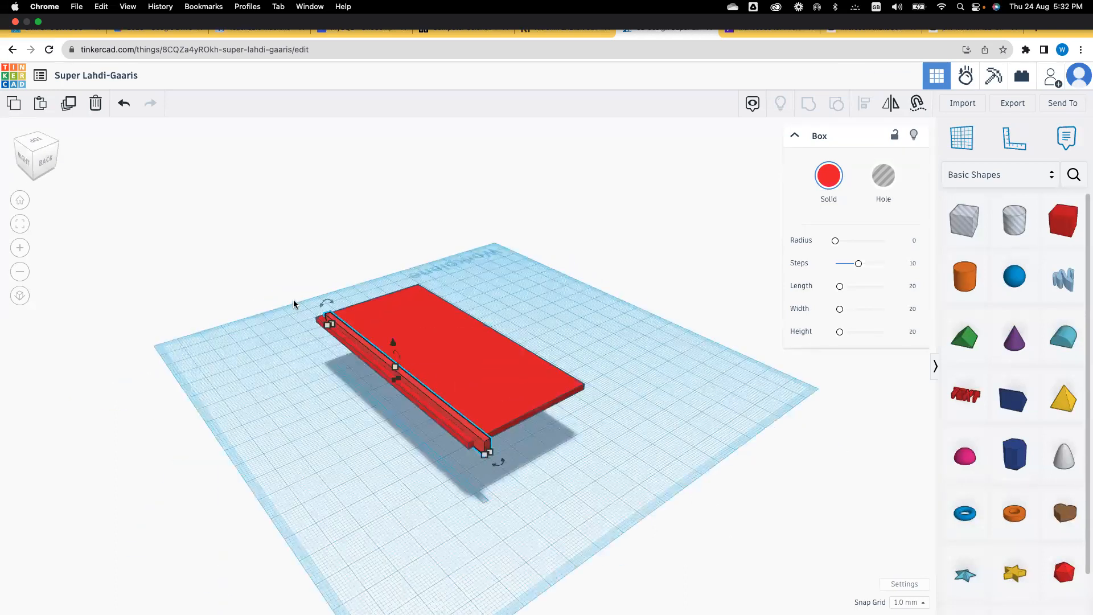
pyautogui.moveTo(364, 342); pyautogui.dragTo(352, 340)
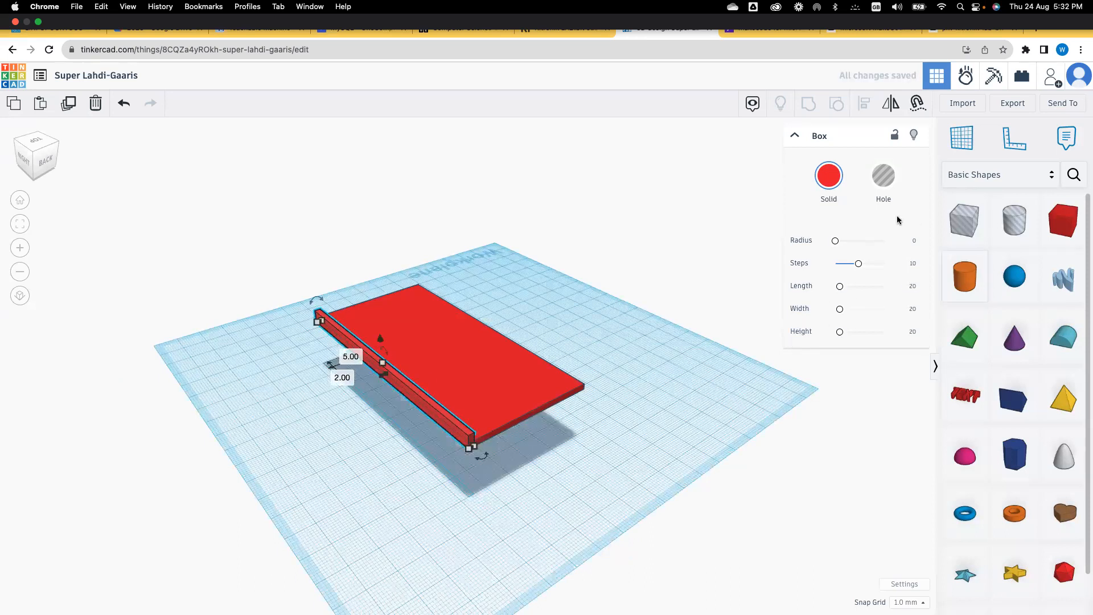
pyautogui.click(829, 176)
pyautogui.click(771, 296)
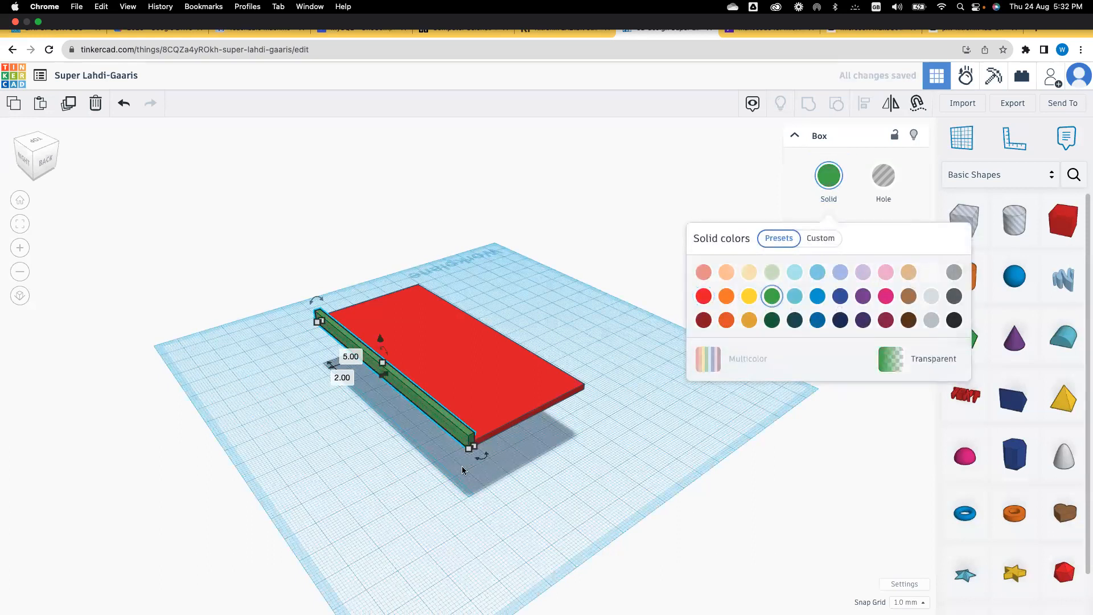
# Duplicate the green strip and move the copy across to the plate's opposite long edge.
pyautogui.moveTo(402, 476); pyautogui.dragTo(323, 367, button='right')
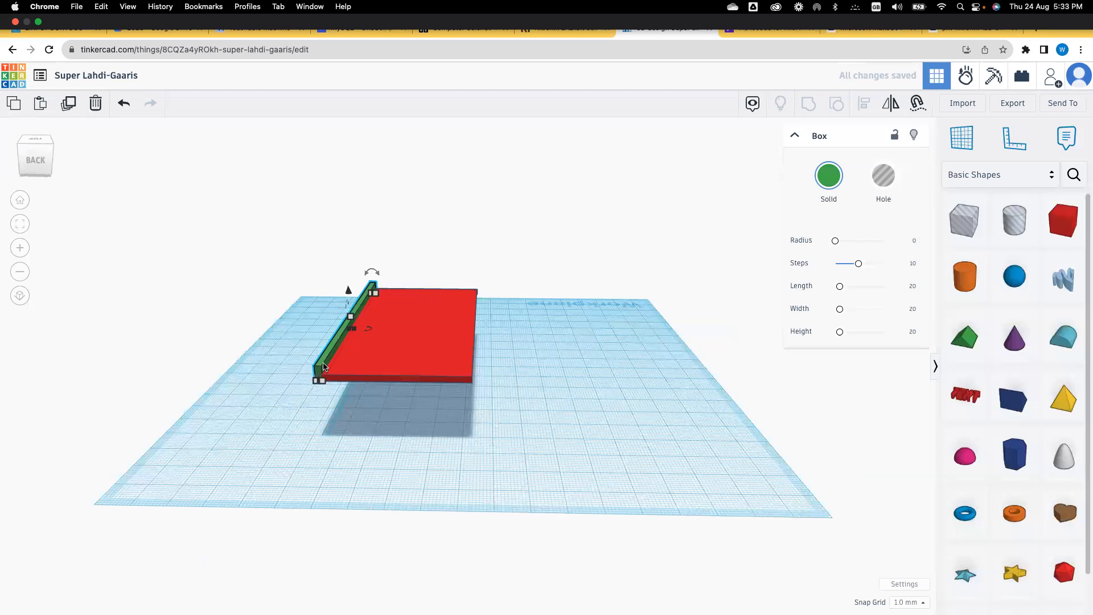
pyautogui.press('super+d')
pyautogui.press('Right')
pyautogui.press('Right')
pyautogui.press('Right')
pyautogui.press('Right')
pyautogui.press('Right')
pyautogui.press('Right')
pyautogui.press('Right')
pyautogui.press('Right')
pyautogui.press('Right')
pyautogui.press('Right')
pyautogui.press('Right')
pyautogui.press('Right')
pyautogui.press('Right')
pyautogui.press('Right')
pyautogui.press('Right')
pyautogui.press('Right')
pyautogui.press('Right')
pyautogui.press('Right')
pyautogui.press('Right')
pyautogui.press('Right')
pyautogui.press('Right')
pyautogui.press('Right')
pyautogui.press('Right')
pyautogui.press('Right')
pyautogui.press('Right')
pyautogui.press('Right')
pyautogui.press('Right')
pyautogui.press('Right')
pyautogui.press('Right')
pyautogui.press('Right')
pyautogui.press('Right')
pyautogui.press('Right')
pyautogui.press('Right')
pyautogui.press('Right')
pyautogui.press('Right')
pyautogui.press('Right')
pyautogui.press('Right')
pyautogui.press('Right')
pyautogui.press('Right')
pyautogui.press('Right')
pyautogui.press('Right')
pyautogui.press('Right')
pyautogui.press('Right')
pyautogui.press('Right')
pyautogui.press('Right')
pyautogui.press('Right')
pyautogui.press('Right')
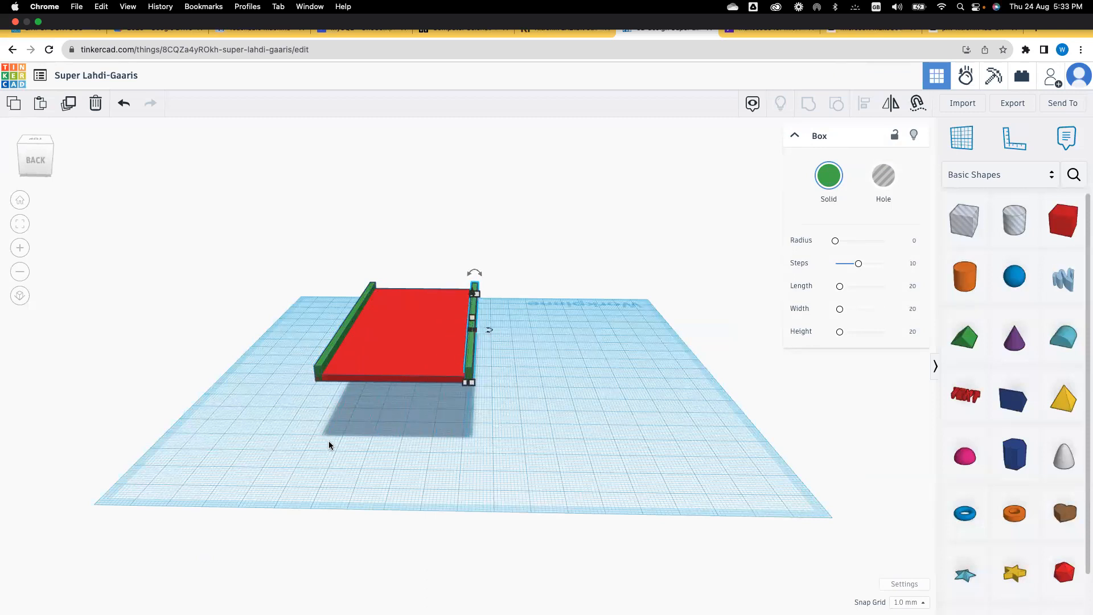
pyautogui.press('Right')
pyautogui.press('Right')
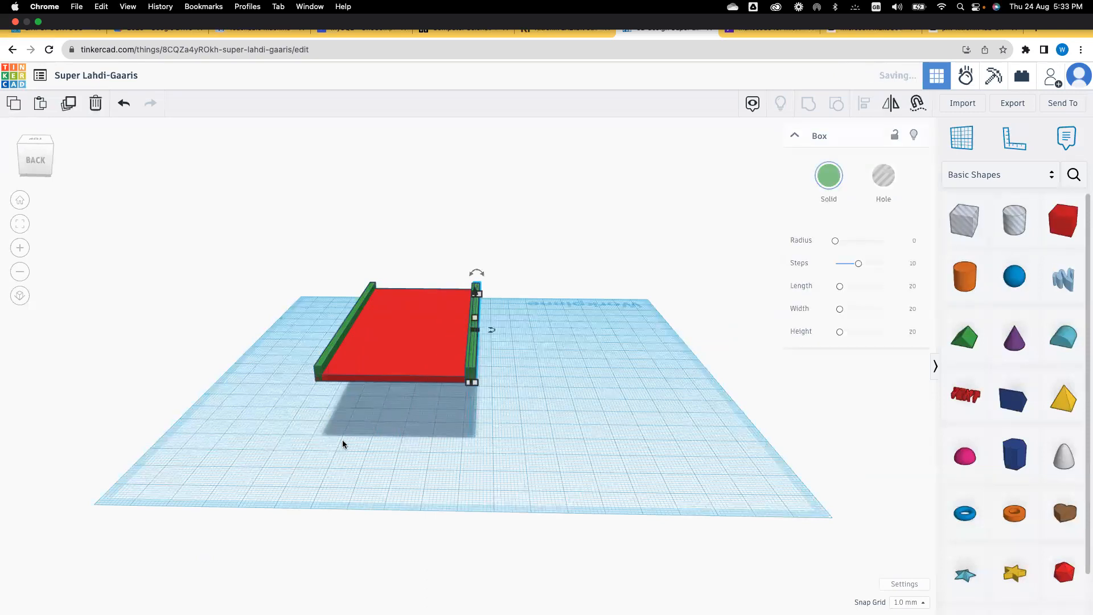
# Duplicate the green side strip, rotate the copy 90° to cross the plate, and set its length to 50 mm.
pyautogui.moveTo(492, 329); pyautogui.dragTo(548, 332)
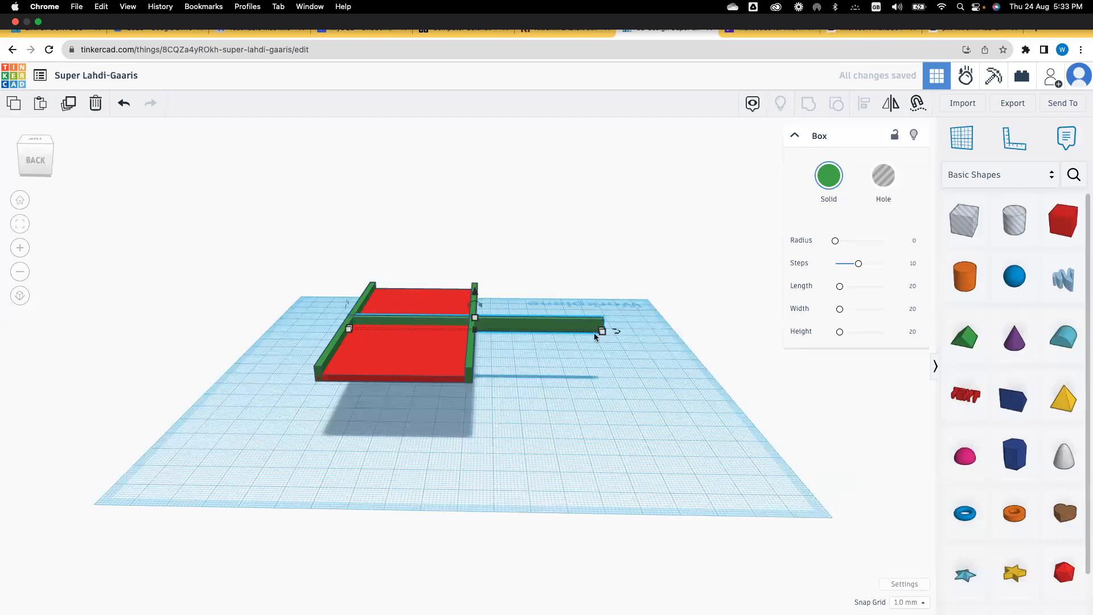
pyautogui.moveTo(432, 418); pyautogui.dragTo(342, 376, button='right')
pyautogui.click(342, 376)
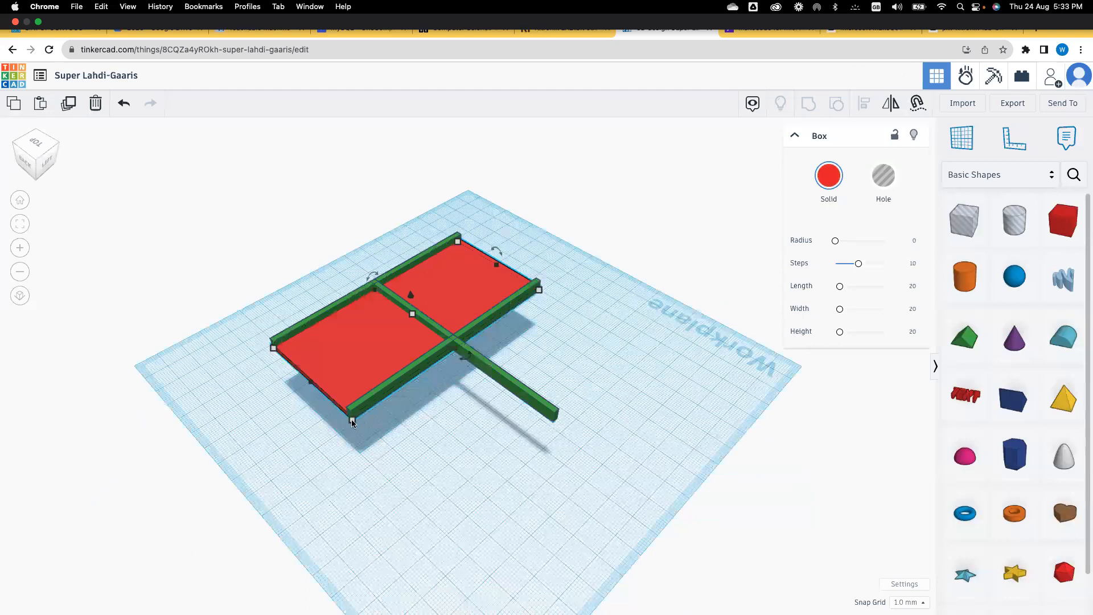
pyautogui.click(556, 417)
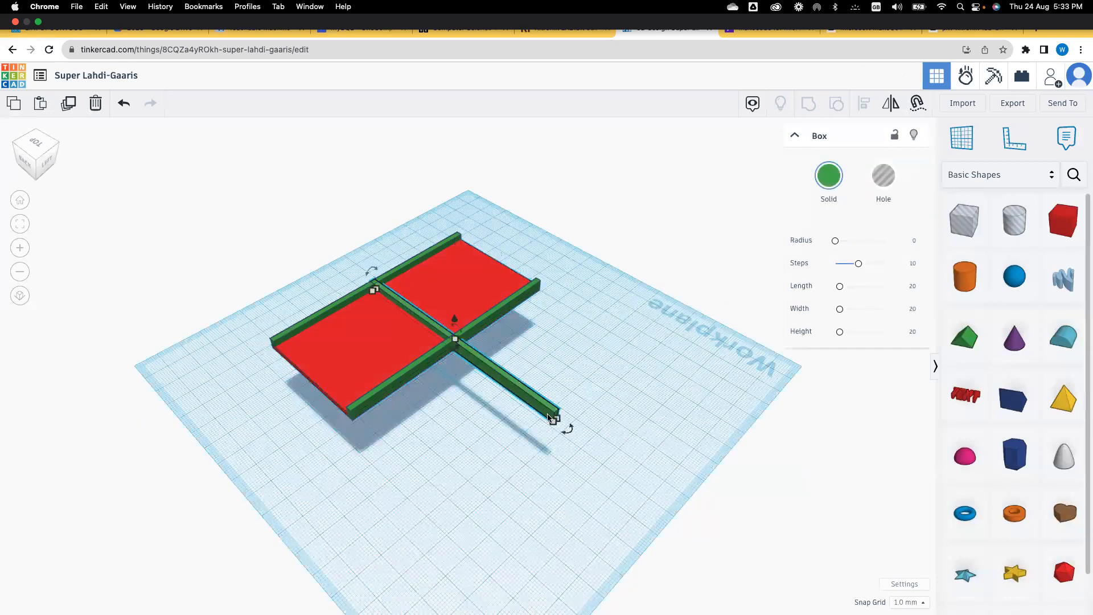
pyautogui.click(408, 376)
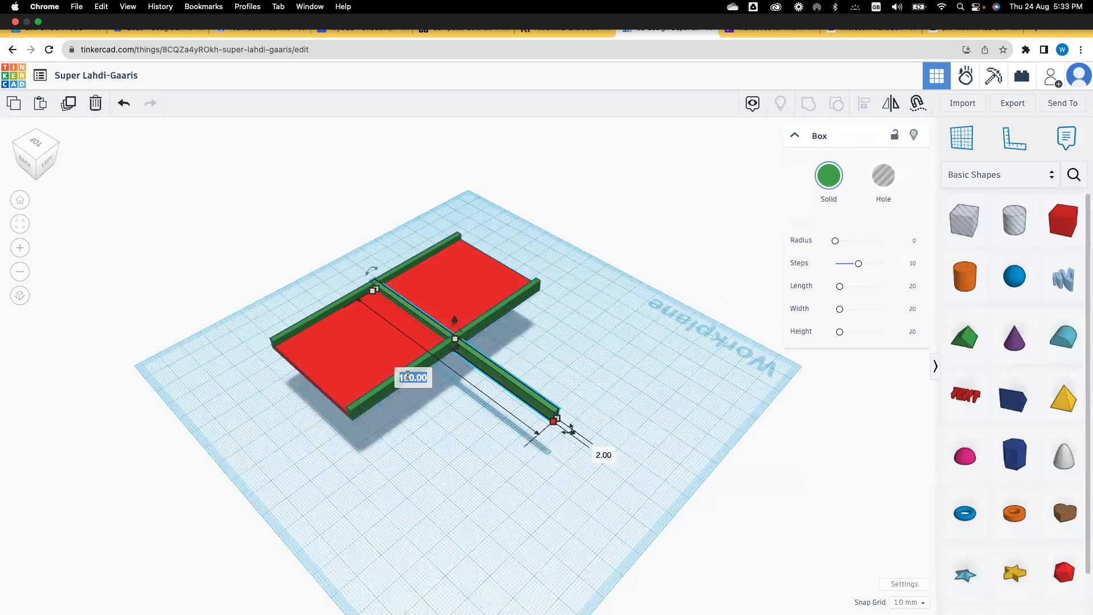
pyautogui.write('50')
pyautogui.press('Return')
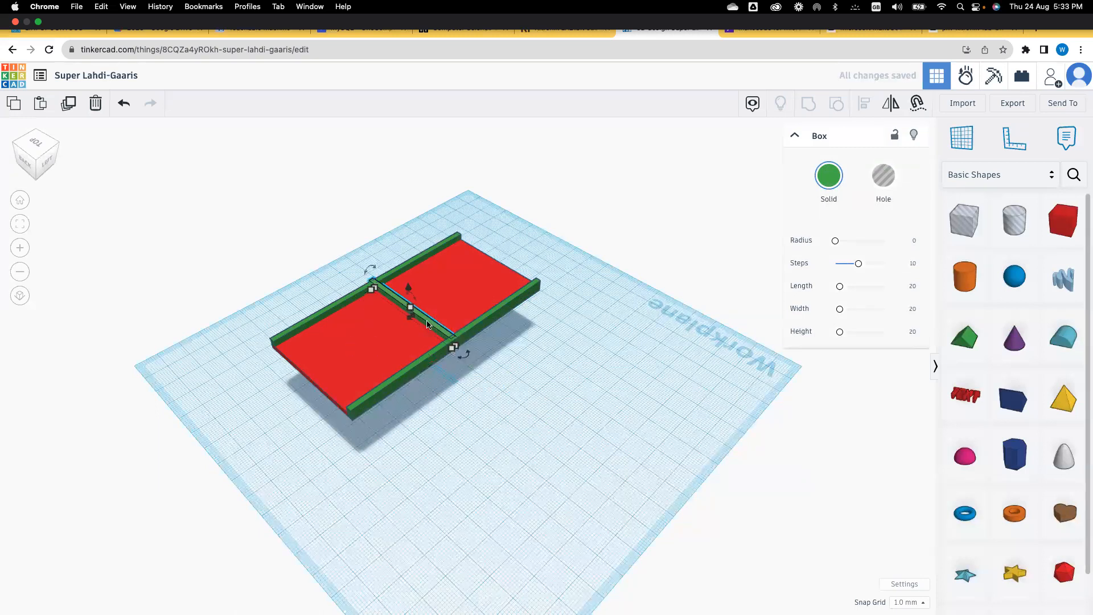
# Move the 50 mm green strip along the plate to its far short edge to form an end wall.
pyautogui.press('Right')
pyautogui.press('Right')
pyautogui.press('Right')
pyautogui.press('Right')
pyautogui.press('Right')
pyautogui.press('Right')
pyautogui.press('Right')
pyautogui.press('Right')
pyautogui.press('Right')
pyautogui.press('Right')
pyautogui.press('Right')
pyautogui.press('Right')
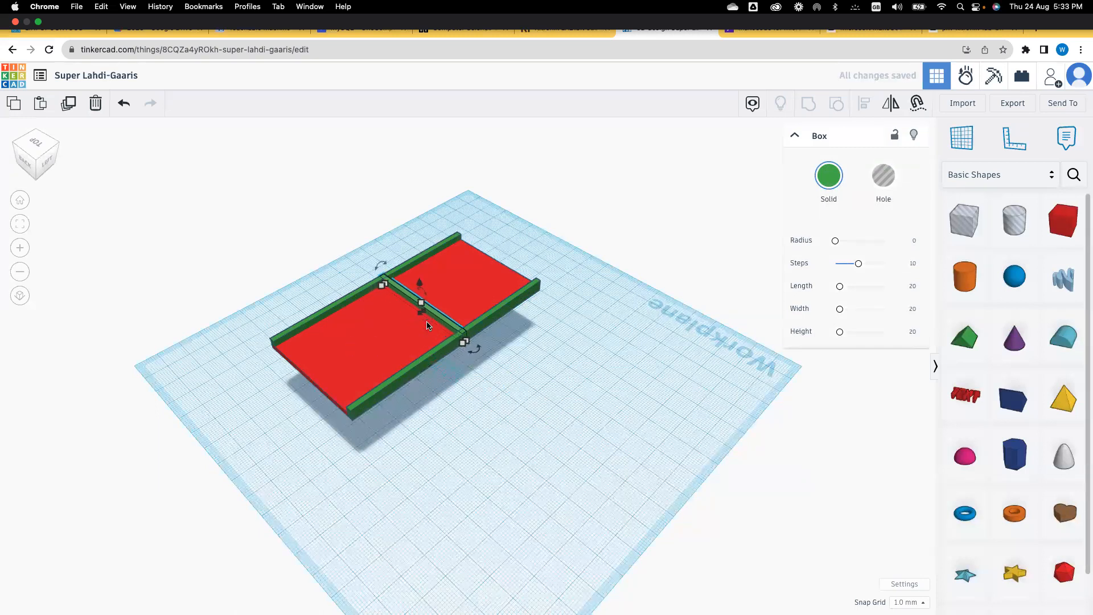
pyautogui.press('Right')
pyautogui.press('Right')
pyautogui.press('Right')
pyautogui.press('Right')
pyautogui.press('Right')
pyautogui.press('Right')
pyautogui.press('Right')
pyautogui.press('Right')
pyautogui.press('Right')
pyautogui.press('Right')
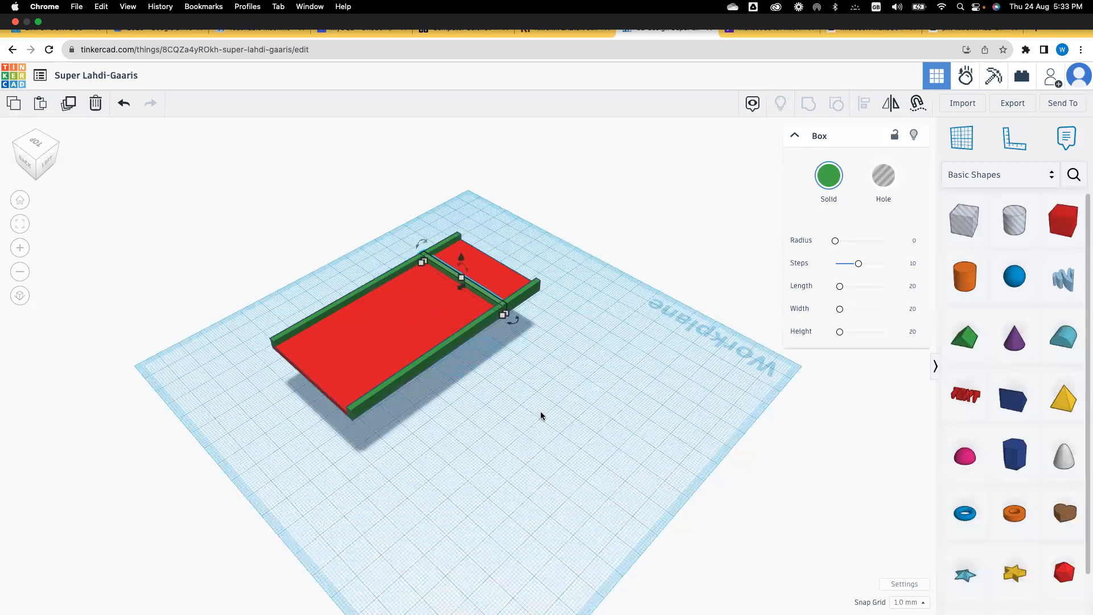
pyautogui.press('Right')
pyautogui.press('Right')
pyautogui.press('Right')
pyautogui.press('Right')
pyautogui.press('Right')
pyautogui.press('Right')
pyautogui.press('Right')
pyautogui.press('Right')
pyautogui.press('Right')
pyautogui.press('Right')
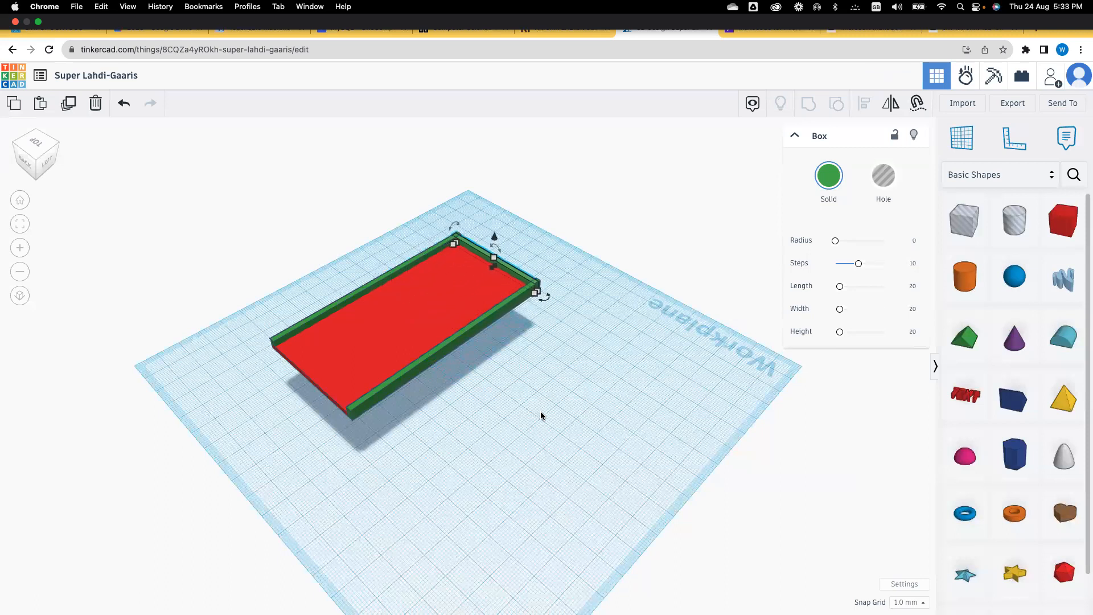
pyautogui.press('Right')
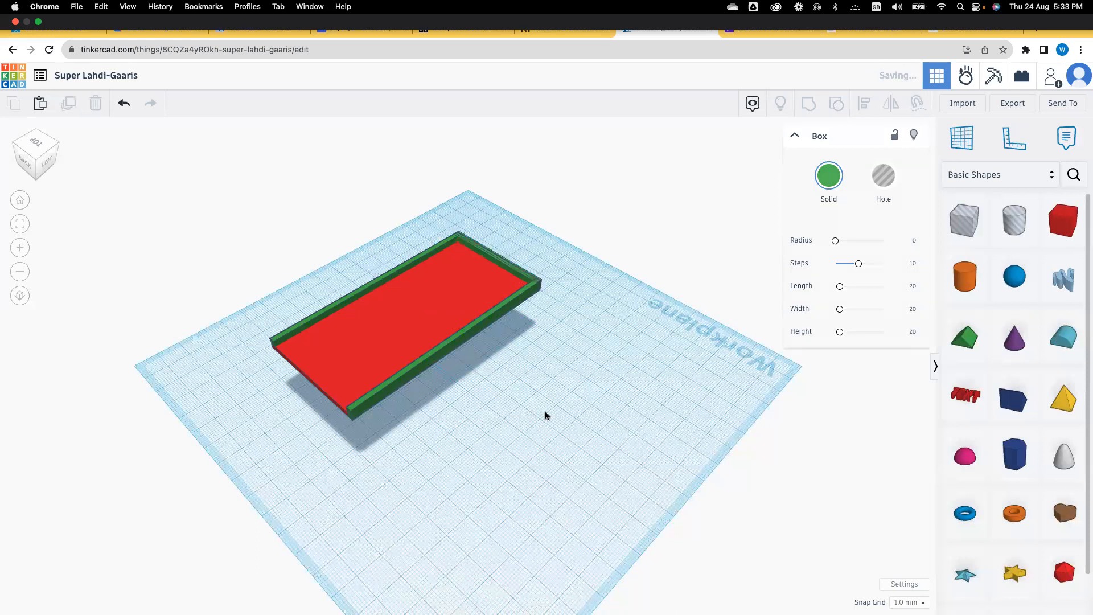
# Move a copy of the green end wall along the plate to the open short edge, closing the tray's frame.
pyautogui.press('Left')
pyautogui.press('Left')
pyautogui.press('Left')
pyautogui.press('Left')
pyautogui.press('Left')
pyautogui.press('Left')
pyautogui.press('Left')
pyautogui.press('Left')
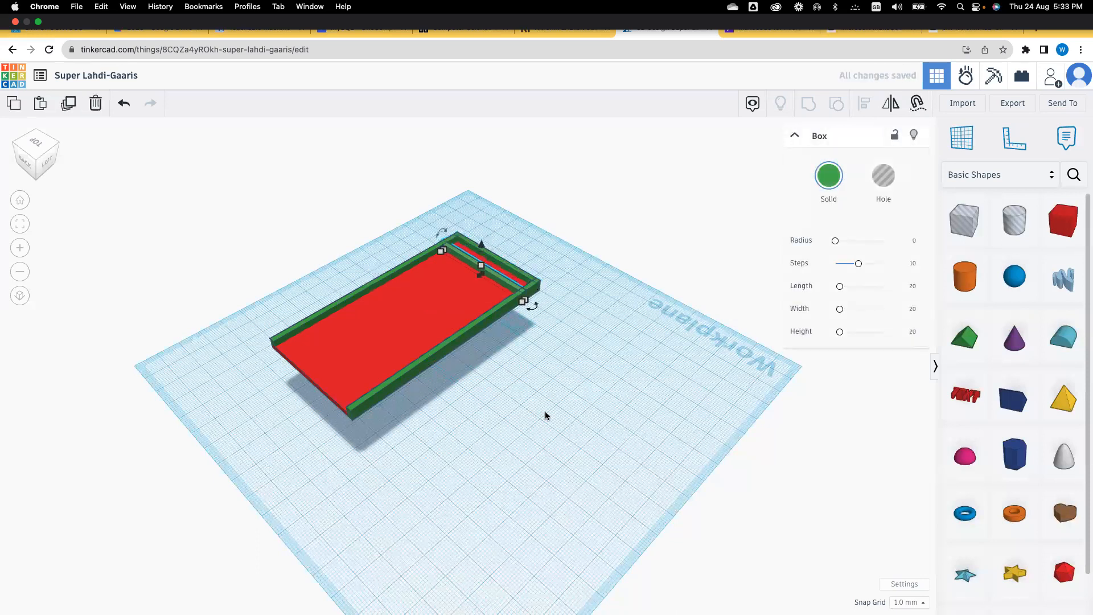
pyautogui.press('Left')
pyautogui.press('Left')
pyautogui.press('Left')
pyautogui.press('Left')
pyautogui.press('Left')
pyautogui.press('Left')
pyautogui.press('Left')
pyautogui.press('Left')
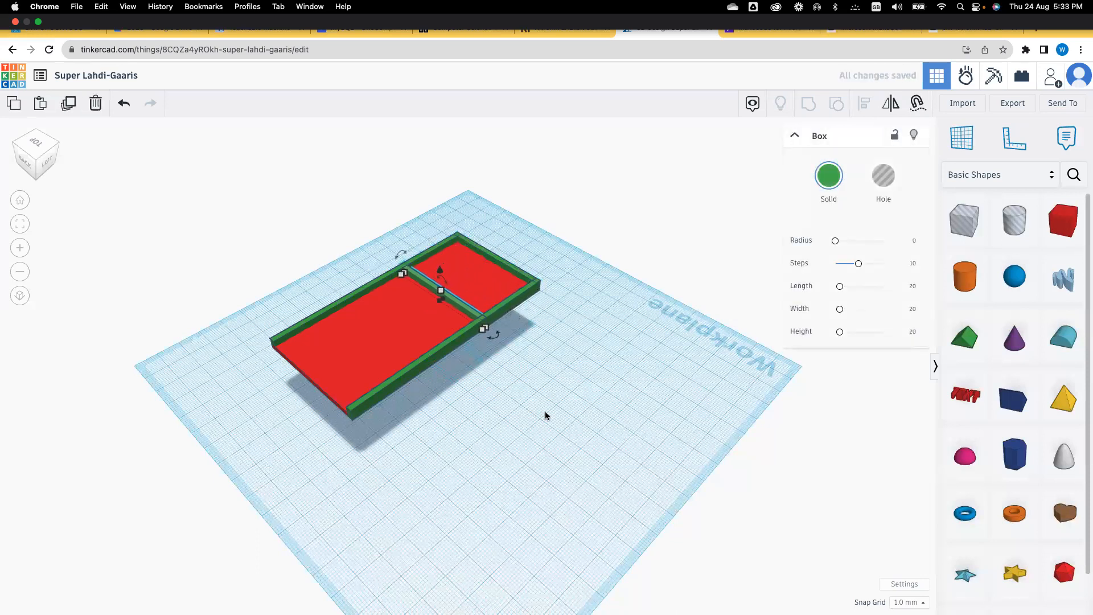
pyautogui.press('Left')
pyautogui.press('Left')
pyautogui.press('Left')
pyautogui.press('Left')
pyautogui.press('Left')
pyautogui.press('Left')
pyautogui.press('Left')
pyautogui.press('Left')
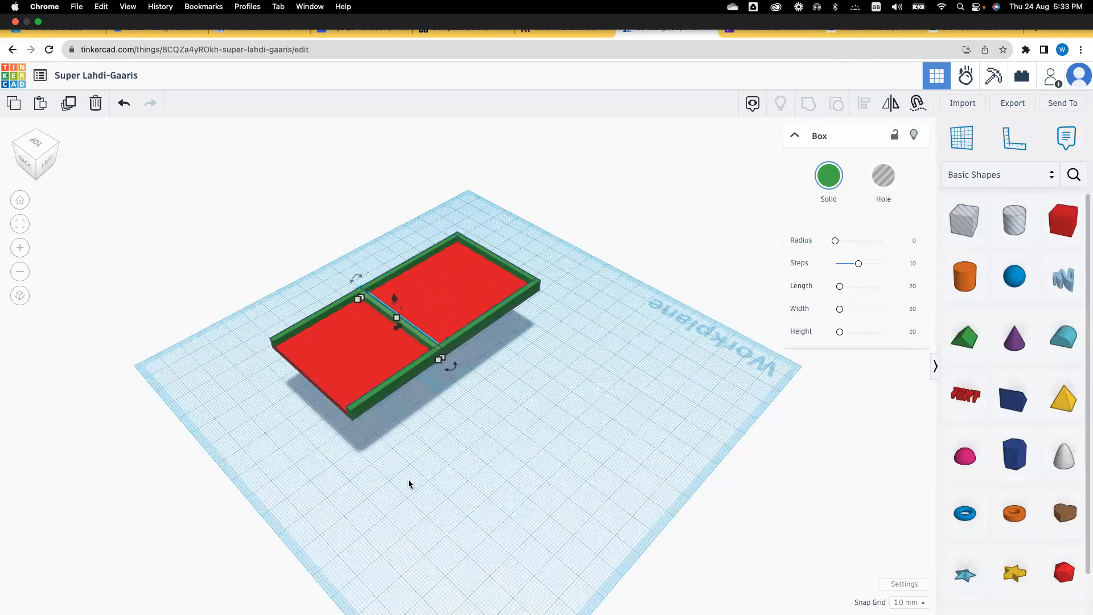
pyautogui.press('Left')
pyautogui.press('Left')
pyautogui.press('Left')
pyautogui.press('Left')
pyautogui.press('Left')
pyautogui.press('Left')
pyautogui.press('Left')
pyautogui.press('Left')
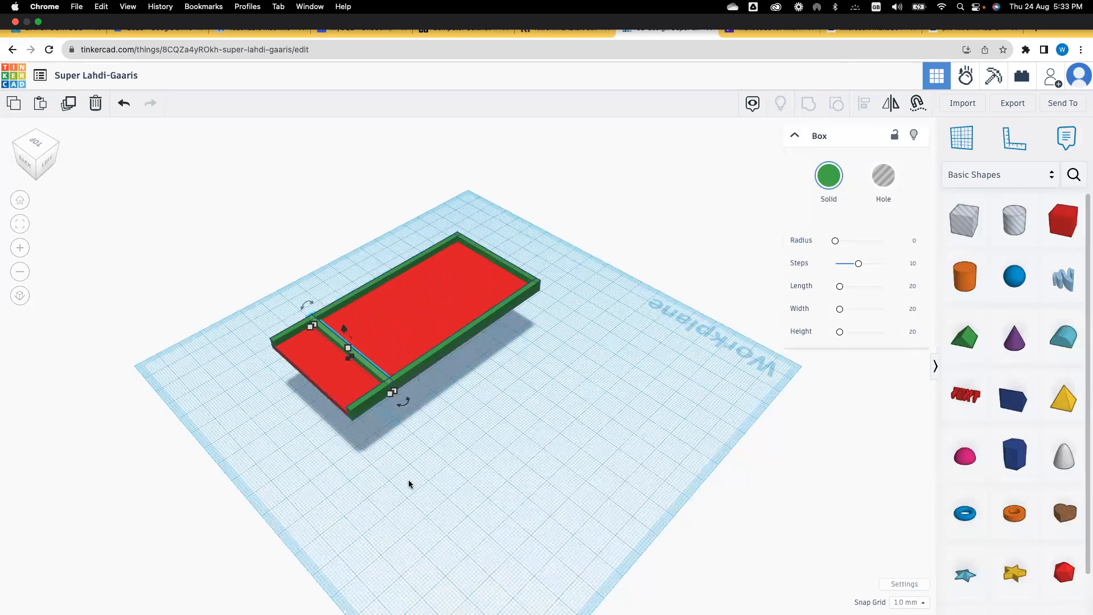
pyautogui.press('Left')
pyautogui.press('Left')
pyautogui.press('Left')
pyautogui.press('Left')
pyautogui.press('Left')
pyautogui.press('Left')
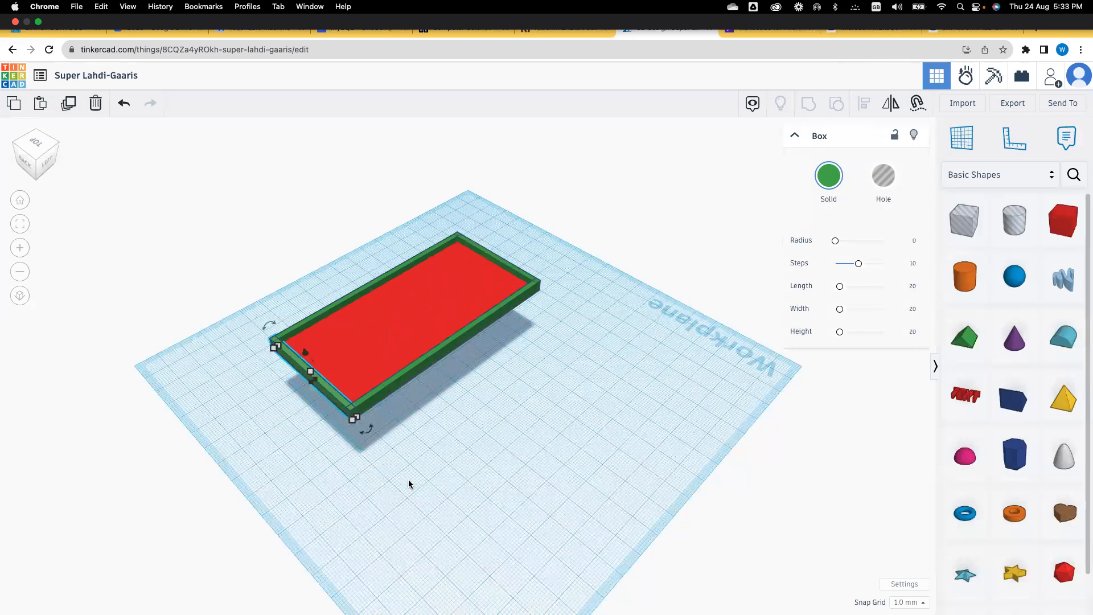
# Duplicate the red tray plate and set the copy's width to 25 mm.
pyautogui.moveTo(374, 497)
pyautogui.mouseDown(button='right')
pyautogui.moveTo(316, 455)
pyautogui.moveTo(313, 416)
pyautogui.moveTo(381, 501)
pyautogui.mouseUp(button='right')
pyautogui.moveTo(386, 377); pyautogui.dragTo(383, 363, button='right')
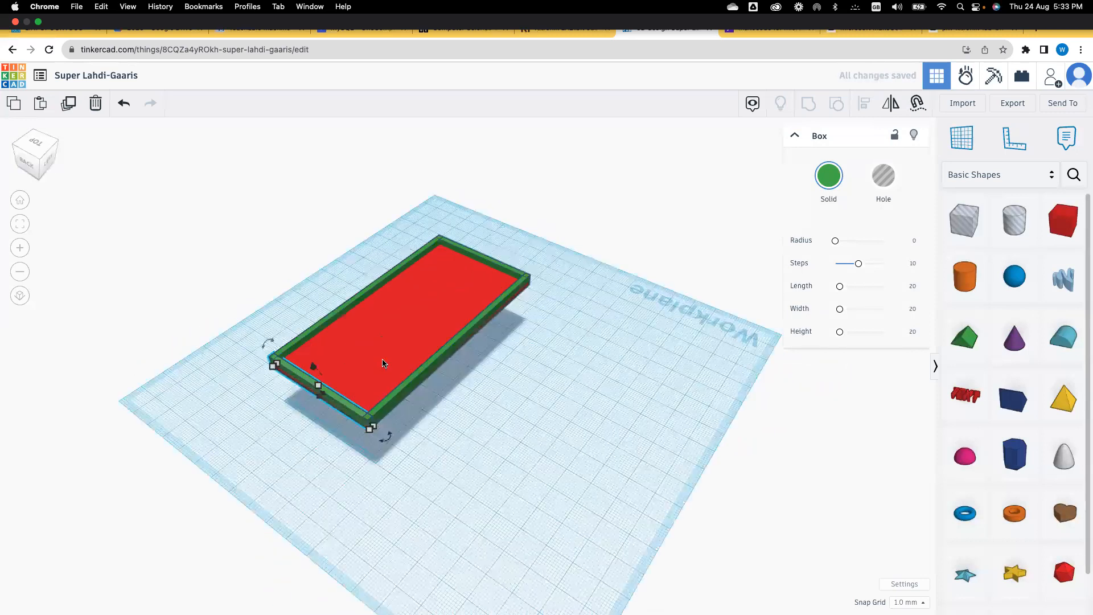
pyautogui.click(381, 361)
pyautogui.click(360, 357)
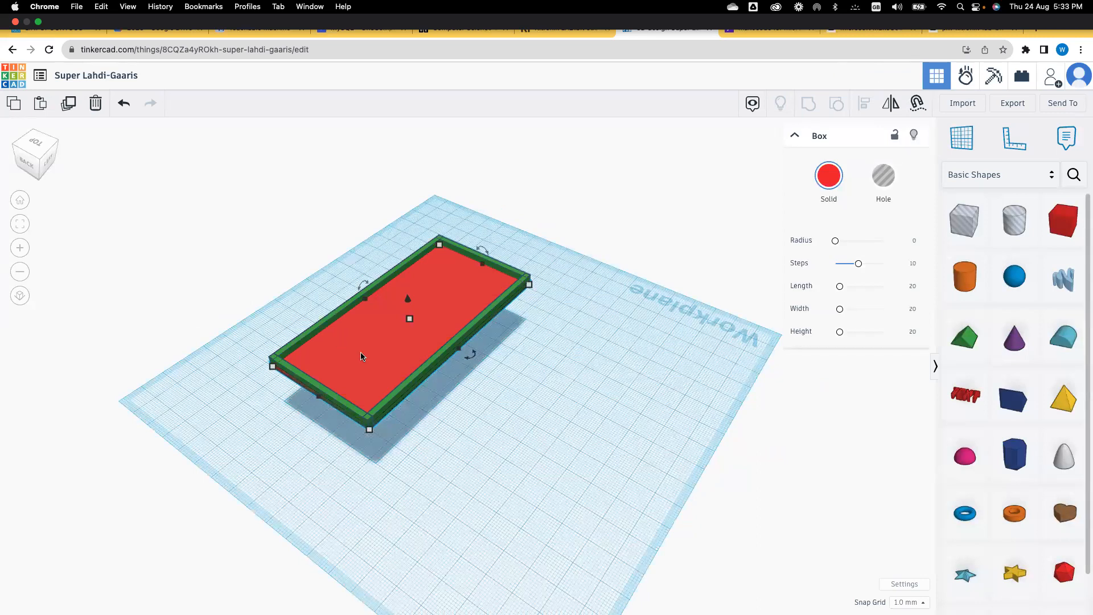
pyautogui.hotkey('ctrl', 'v')
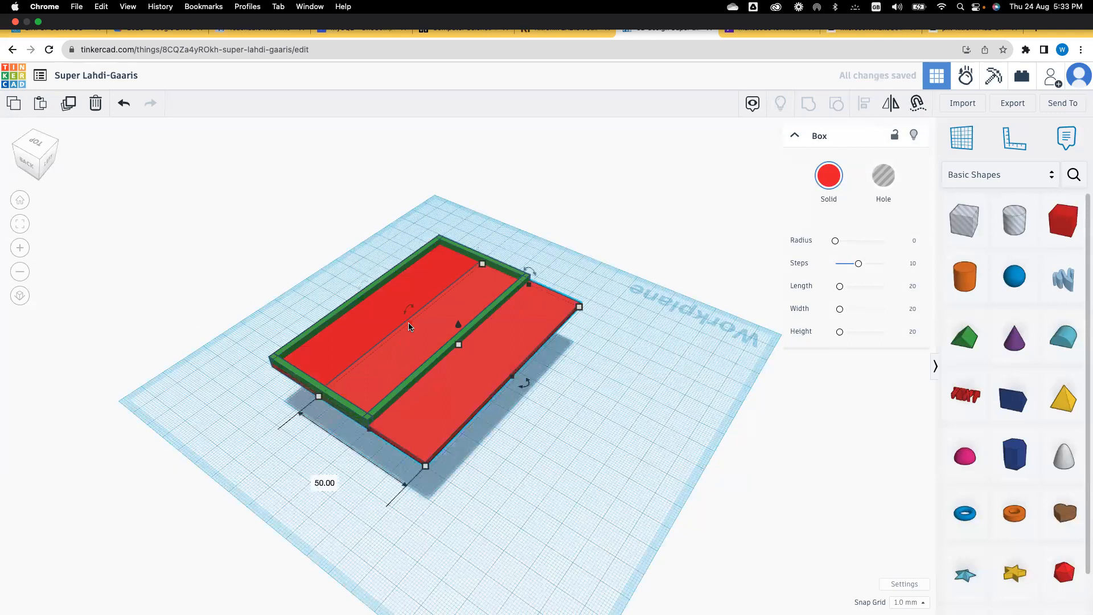
pyautogui.moveTo(427, 467)
pyautogui.click(313, 479)
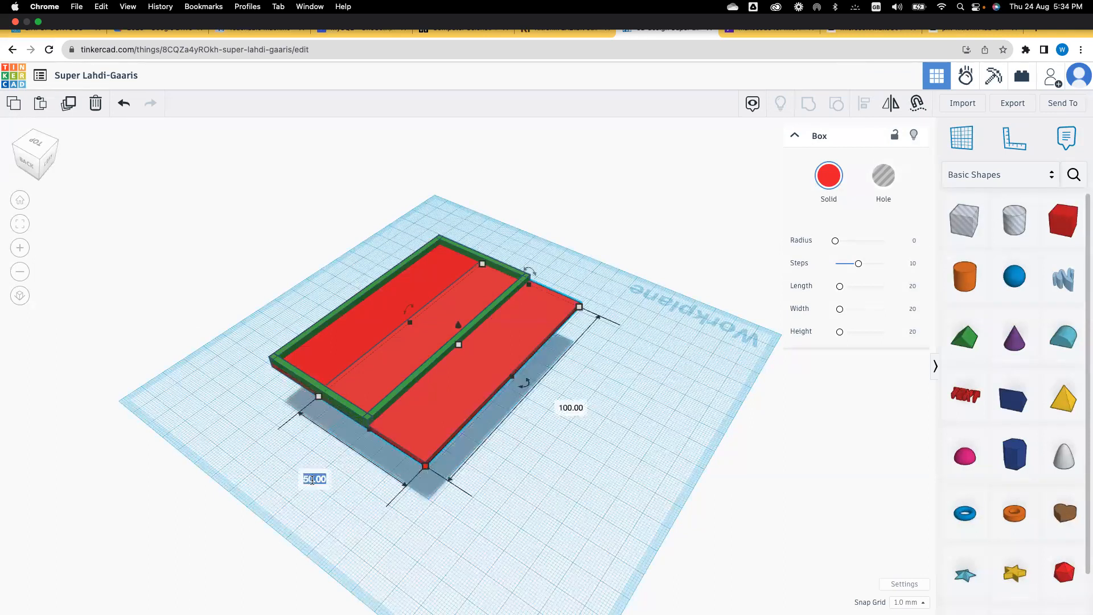
pyautogui.write('25')
pyautogui.press('Return')
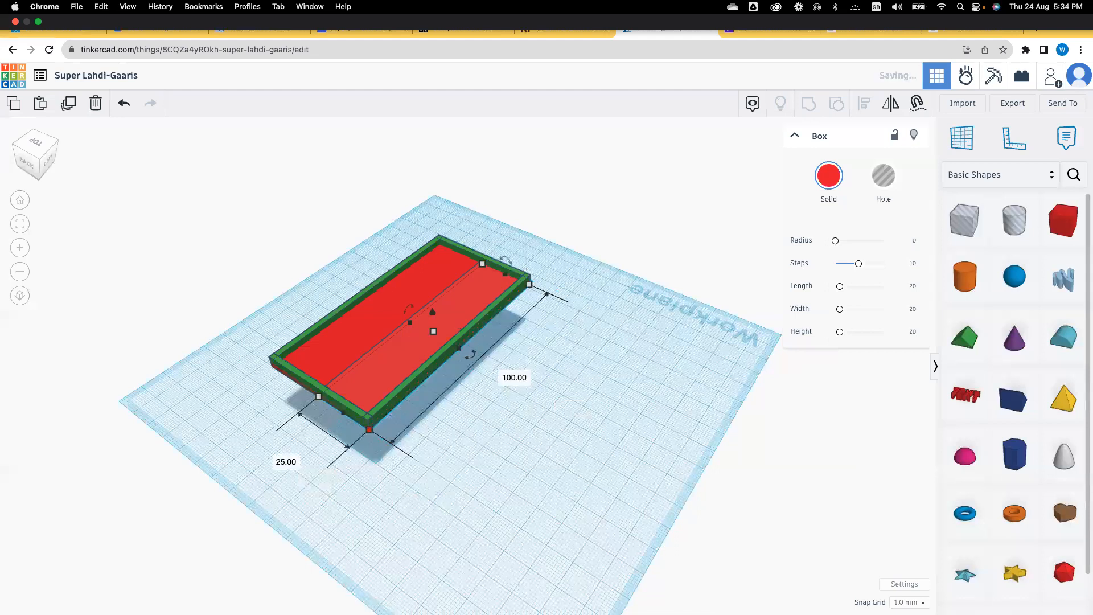
# Move the 25 mm wide plate copy out alongside the tray's long edge and colour it blue.
pyautogui.press('Right')
pyautogui.press('Right')
pyautogui.press('Right')
pyautogui.press('Right')
pyautogui.press('Right')
pyautogui.press('Right')
pyautogui.press('Right')
pyautogui.press('Right')
pyautogui.press('Right')
pyautogui.press('Right')
pyautogui.press('Right')
pyautogui.press('Right')
pyautogui.press('Right')
pyautogui.press('Right')
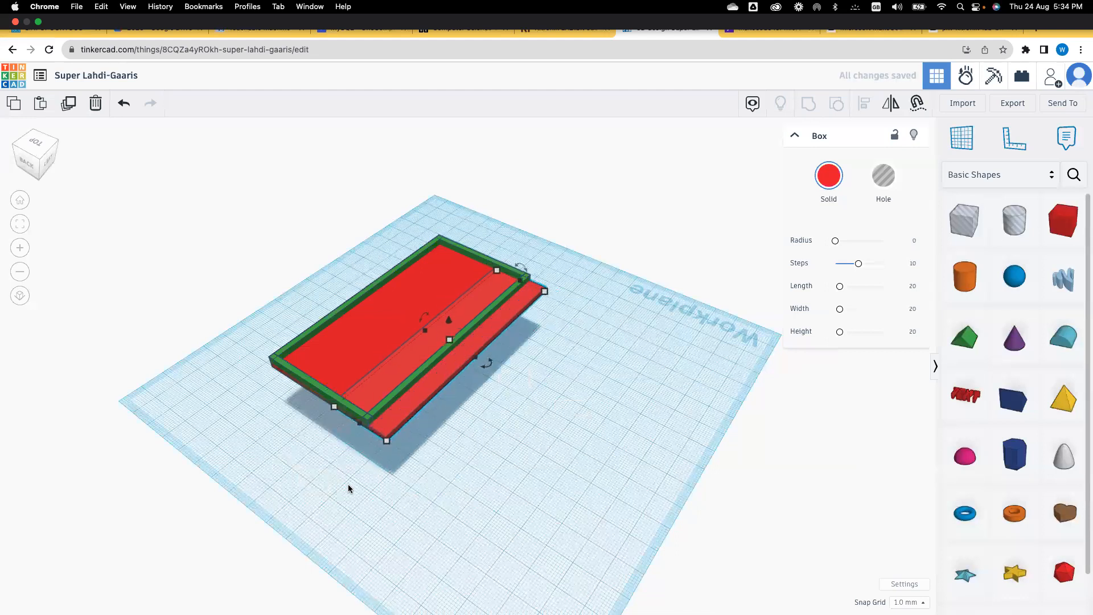
pyautogui.press('Right')
pyautogui.press('Right')
pyautogui.press('Right')
pyautogui.click(829, 175)
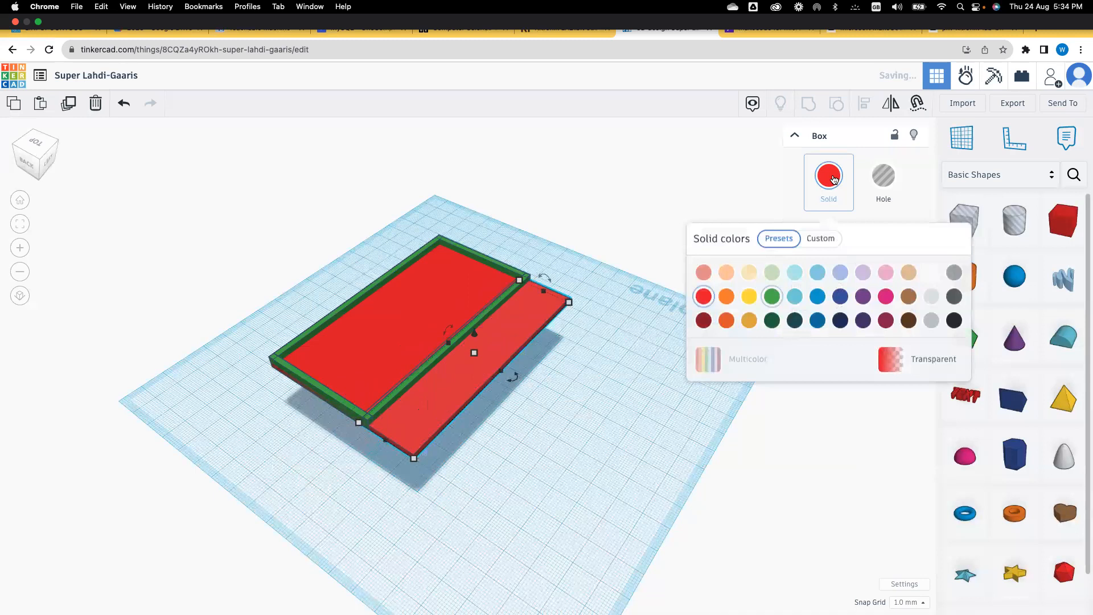
pyautogui.click(817, 295)
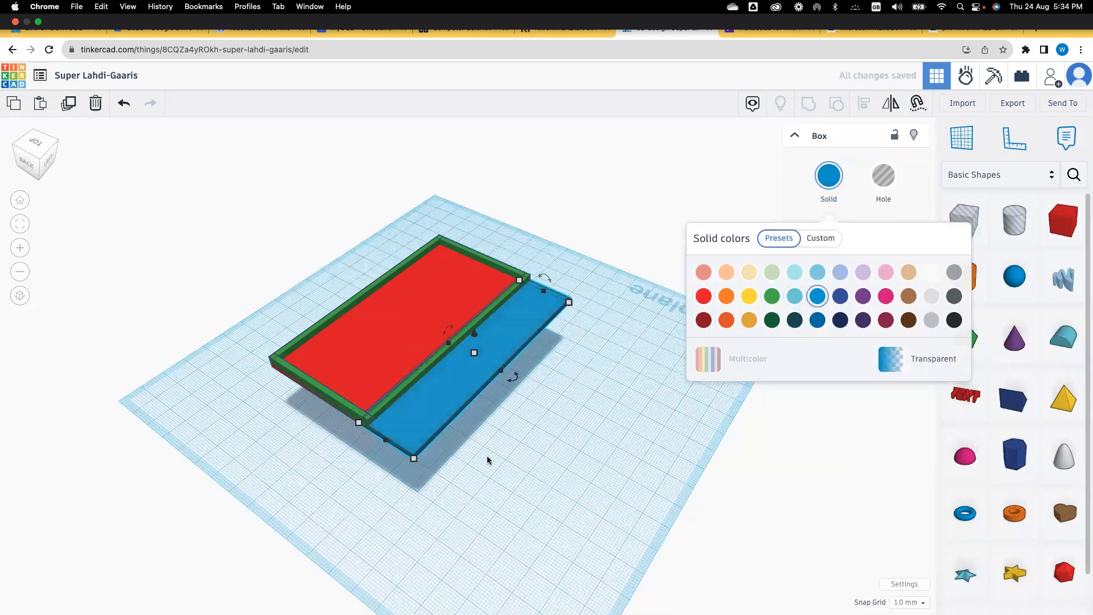
# Lower the blue side strip slightly so it sits just below the level of the red plate.
pyautogui.moveTo(474, 498); pyautogui.dragTo(391, 445, button='right')
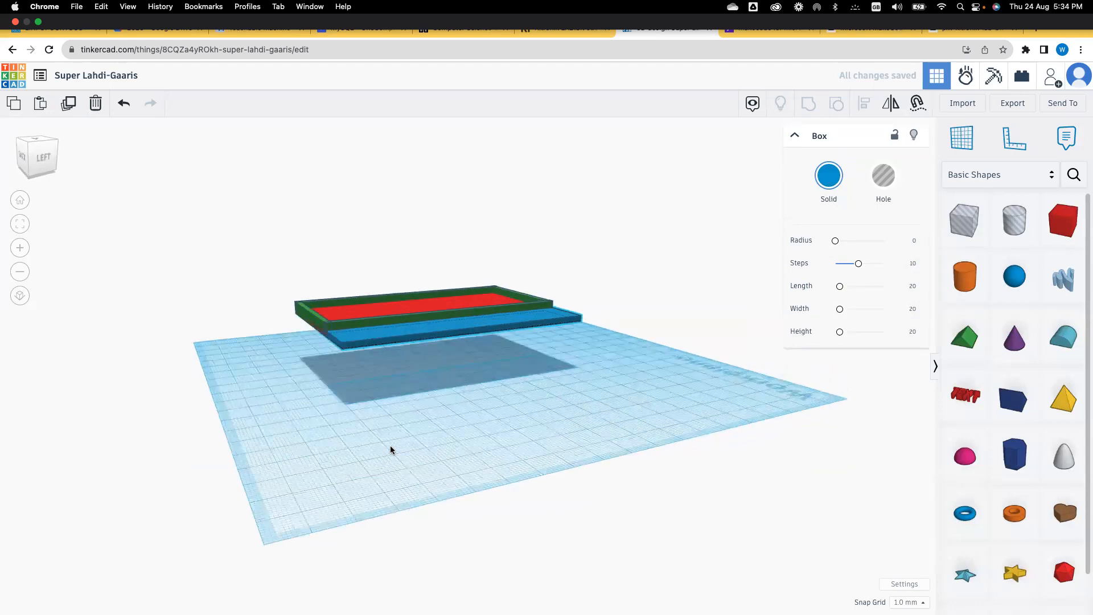
pyautogui.moveTo(457, 302); pyautogui.dragTo(457, 308)
pyautogui.moveTo(292, 399); pyautogui.dragTo(497, 445, button='right')
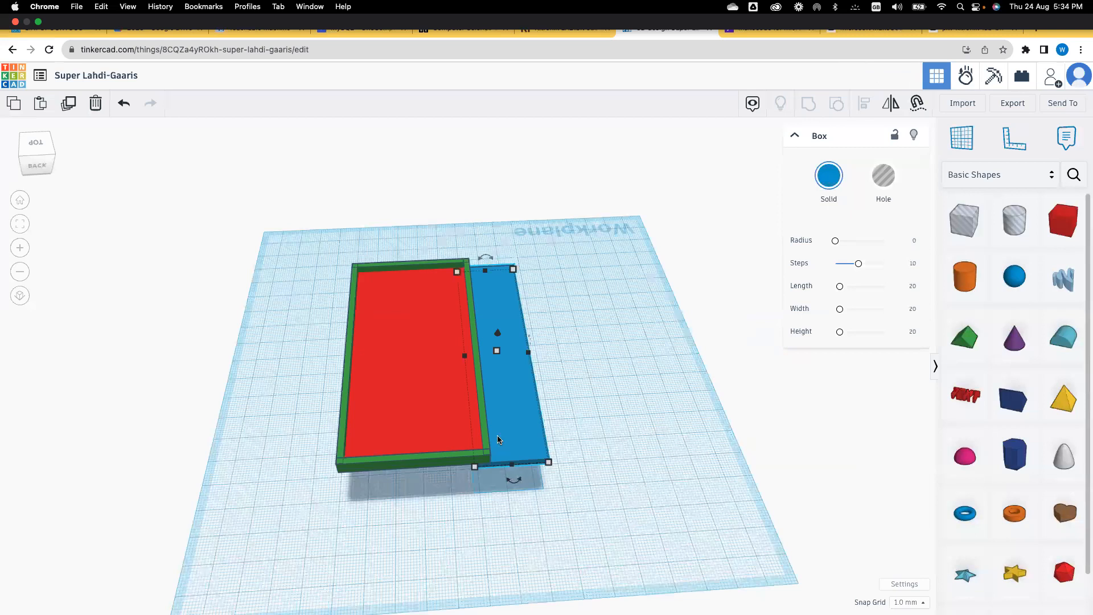
# Duplicate the blue side strip and move the copy across to the tray's opposite long edge.
pyautogui.moveTo(503, 387); pyautogui.dragTo(528, 372, button='right')
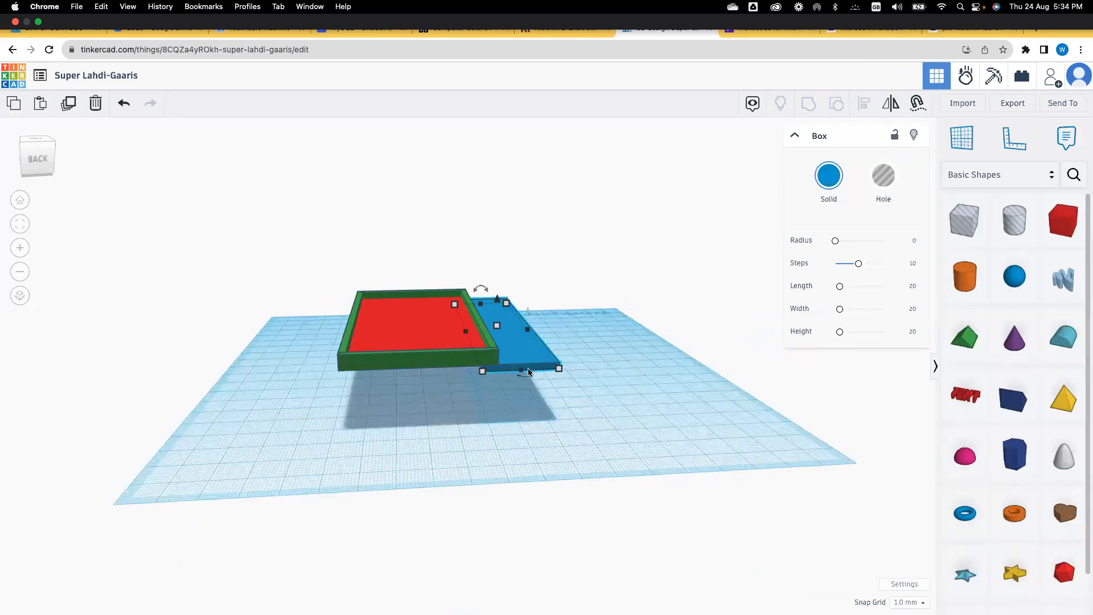
pyautogui.press('super+v')
pyautogui.press('Left')
pyautogui.press('Left')
pyautogui.press('Left')
pyautogui.press('Left')
pyautogui.press('Left')
pyautogui.press('Left')
pyautogui.press('Left')
pyautogui.press('Left')
pyautogui.press('Left')
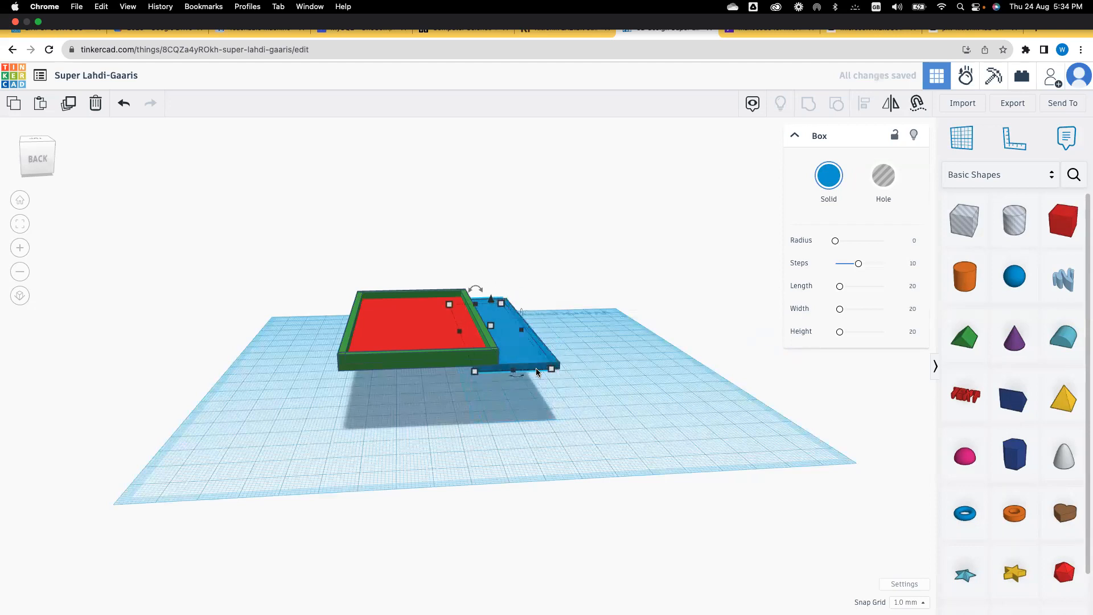
pyautogui.press('Left')
pyautogui.press('Left')
pyautogui.press('Left')
pyautogui.press('Left')
pyautogui.press('Left')
pyautogui.press('Left')
pyautogui.press('Left')
pyautogui.press('Left')
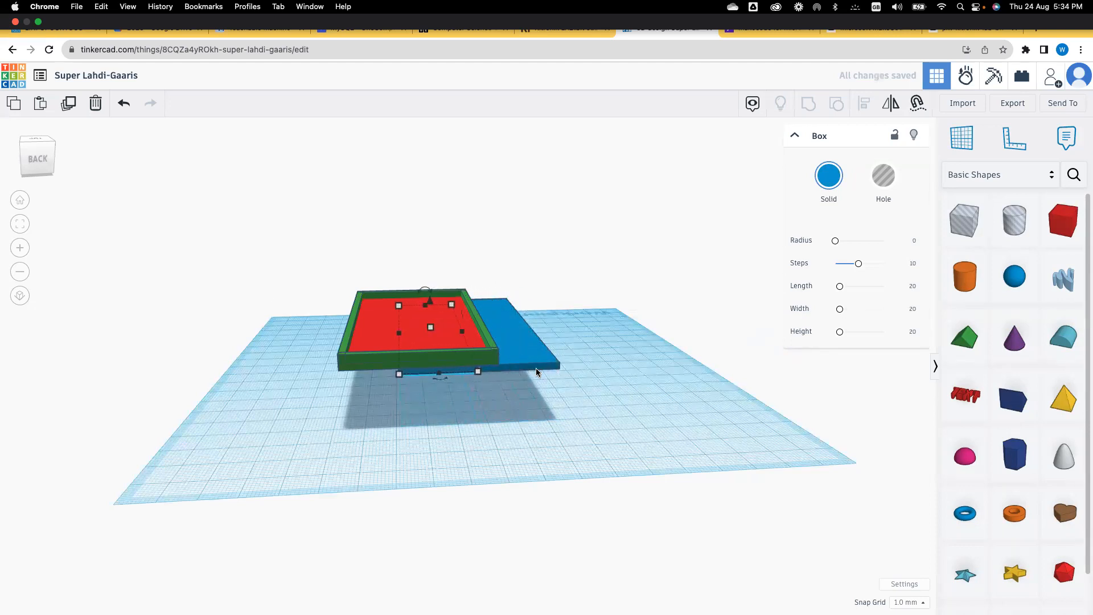
pyautogui.press('Left')
pyautogui.press('Left')
pyautogui.press('Left')
pyautogui.press('Left')
pyautogui.press('Left')
pyautogui.press('Left')
pyautogui.press('Left')
pyautogui.press('Left')
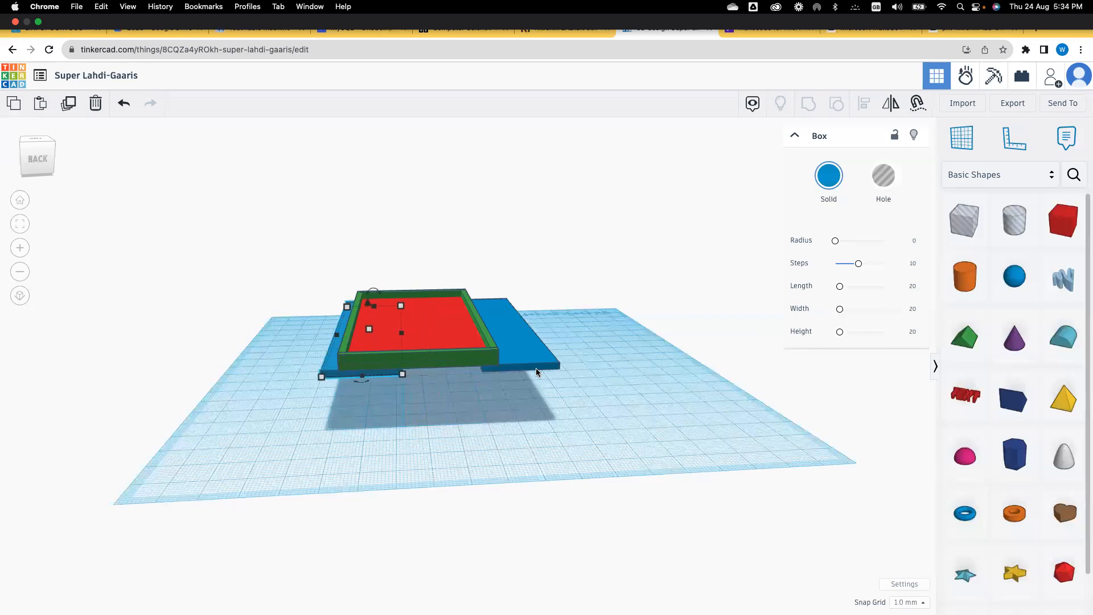
pyautogui.press('Left')
pyautogui.press('Left')
pyautogui.press('Left')
pyautogui.press('Left')
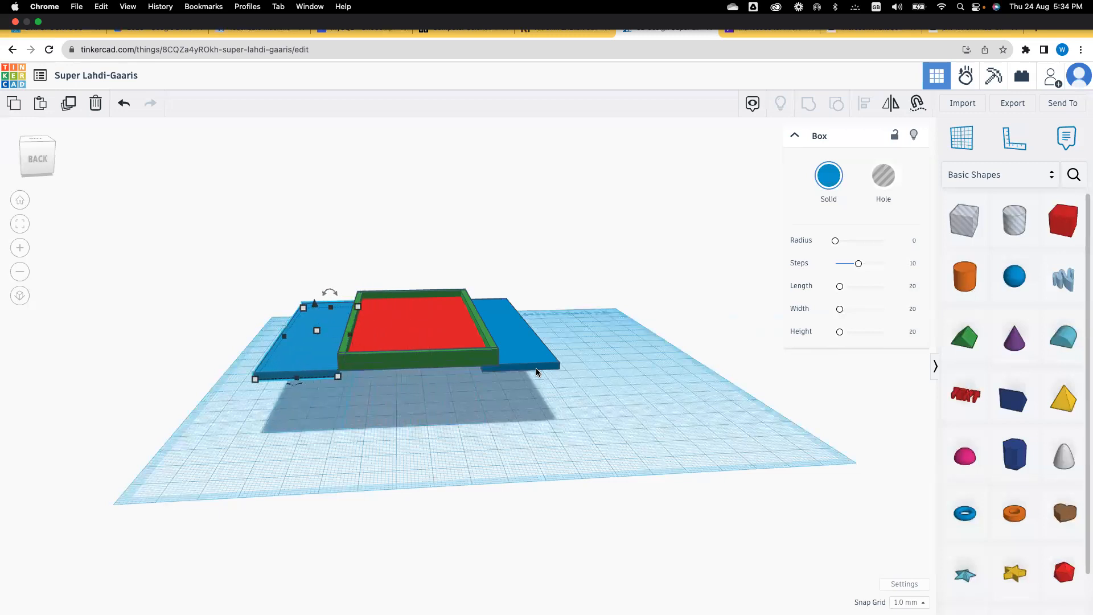
# Shift the original blue side strip slightly farther outward from the tray's long edge.
pyautogui.click(514, 370)
pyautogui.press('Right')
pyautogui.press('Right')
pyautogui.press('Right')
pyautogui.press('Right')
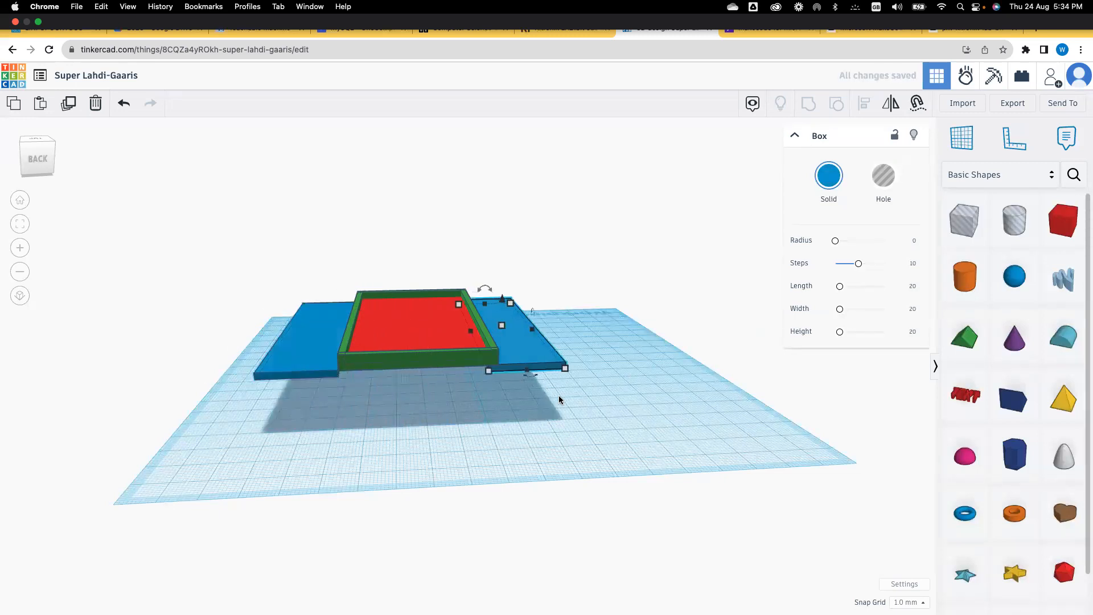
pyautogui.press('Right')
pyautogui.click(579, 400)
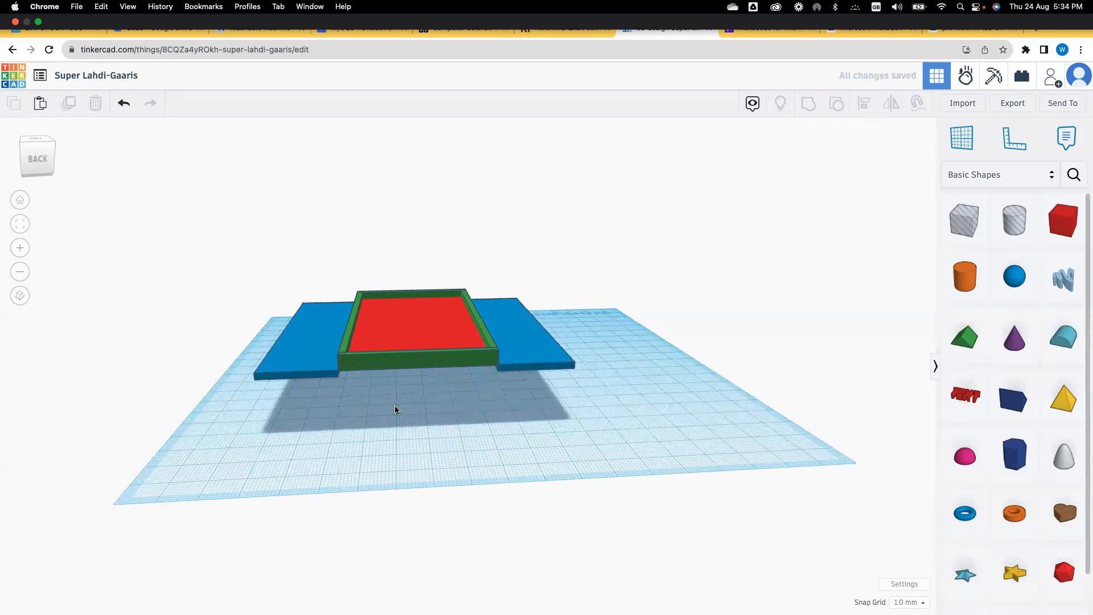
# Duplicate one blue side strip and rotate the copy 90° in the horizontal plane.
pyautogui.moveTo(395, 410); pyautogui.dragTo(376, 449, button='right')
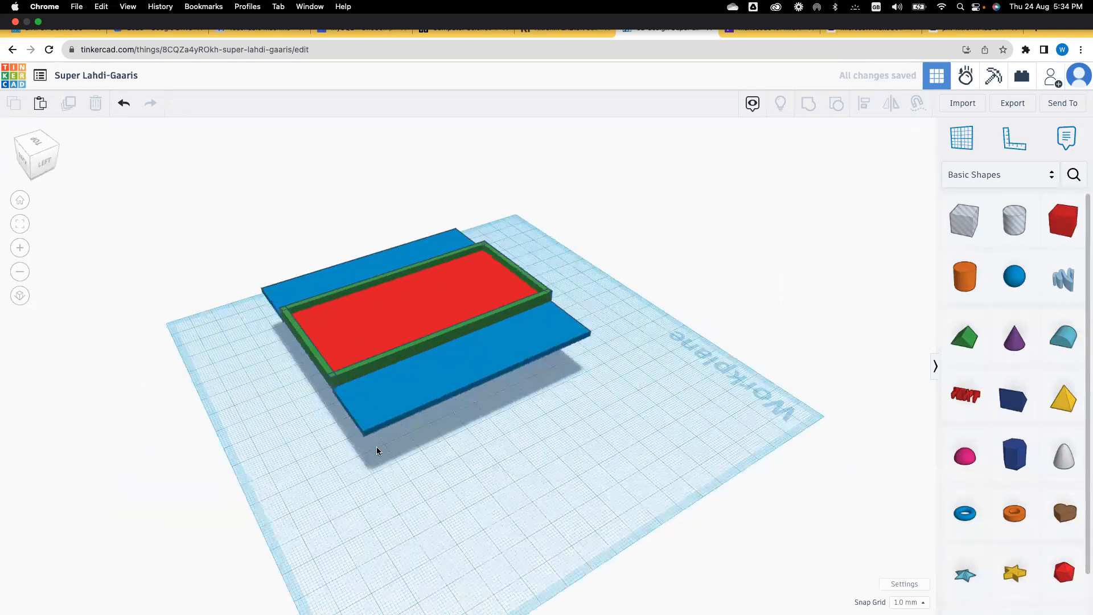
pyautogui.moveTo(446, 443); pyautogui.dragTo(497, 420, button='right')
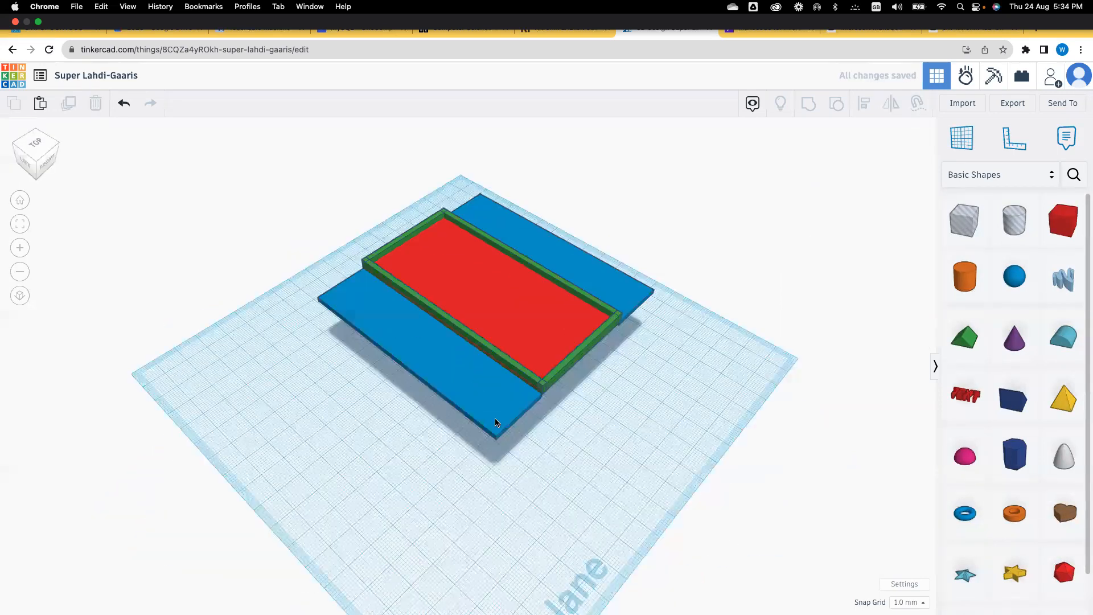
pyautogui.click(464, 389)
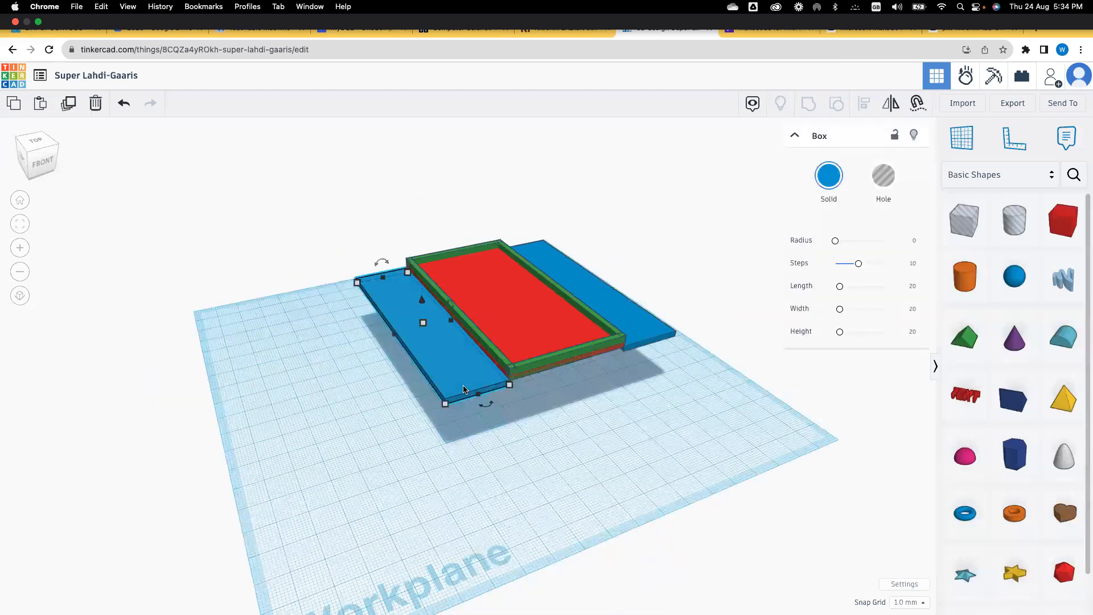
pyautogui.press('super+v')
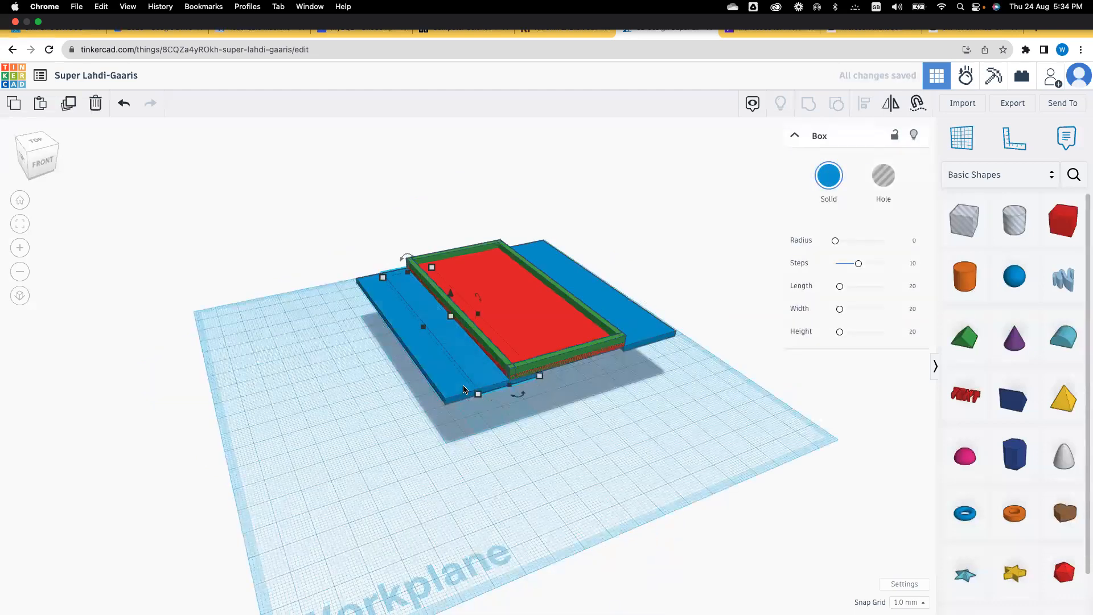
pyautogui.click(520, 397)
pyautogui.click(557, 431)
pyautogui.write('90')
pyautogui.press('Return')
# Move the rotated blue strip about 62.5 mm along and 25 mm across, so it spans both side strips at the tray's short end.
pyautogui.moveTo(441, 361); pyautogui.dragTo(481, 411)
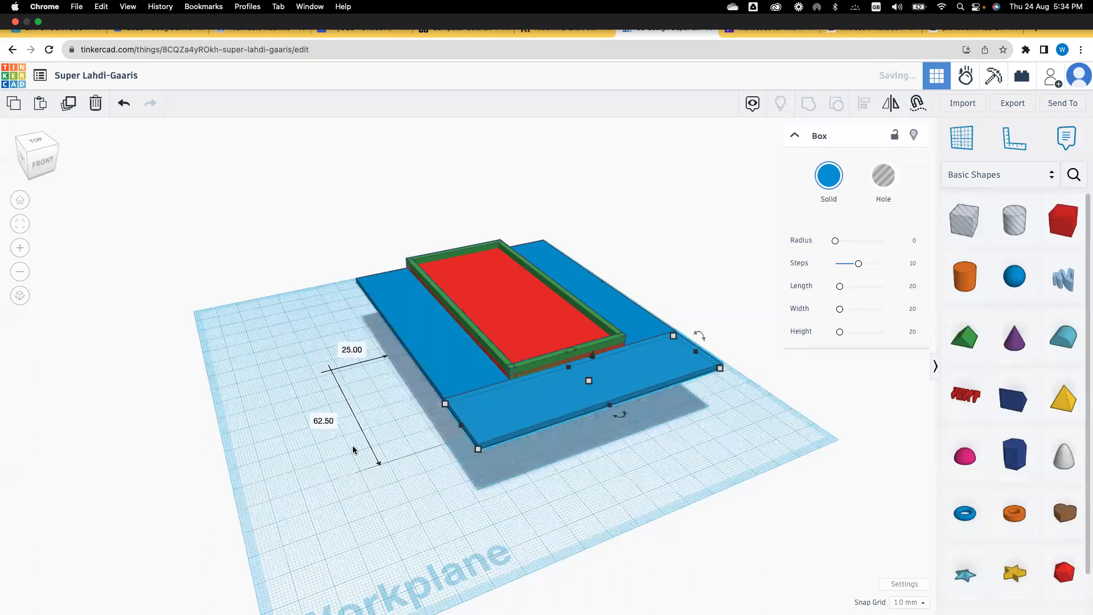
pyautogui.click(378, 444)
pyautogui.moveTo(399, 441); pyautogui.dragTo(630, 386, button='right')
pyautogui.click(633, 381)
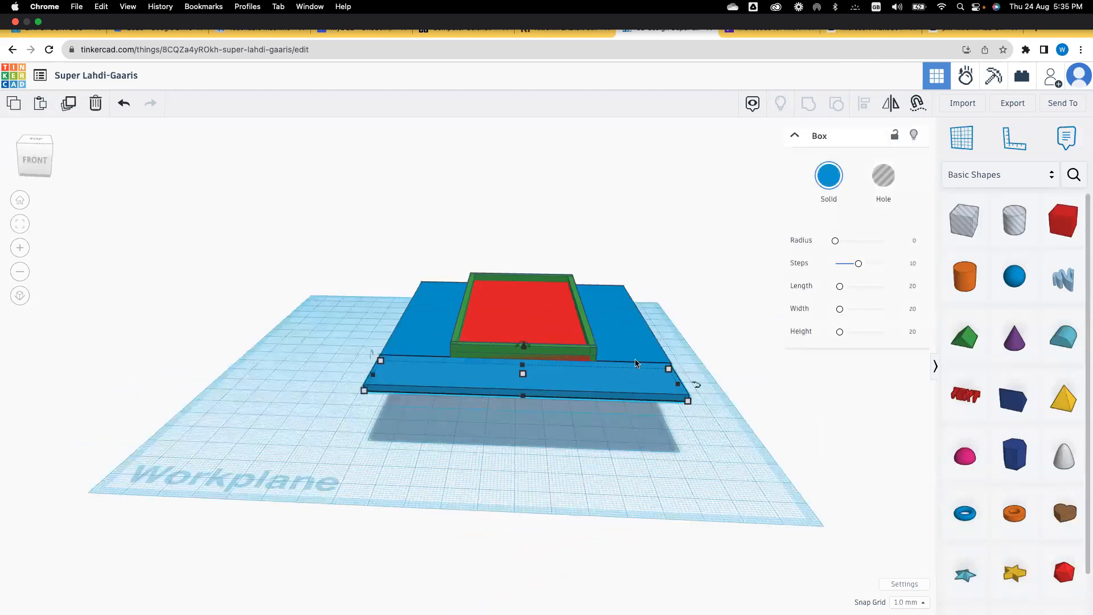
pyautogui.click(626, 445)
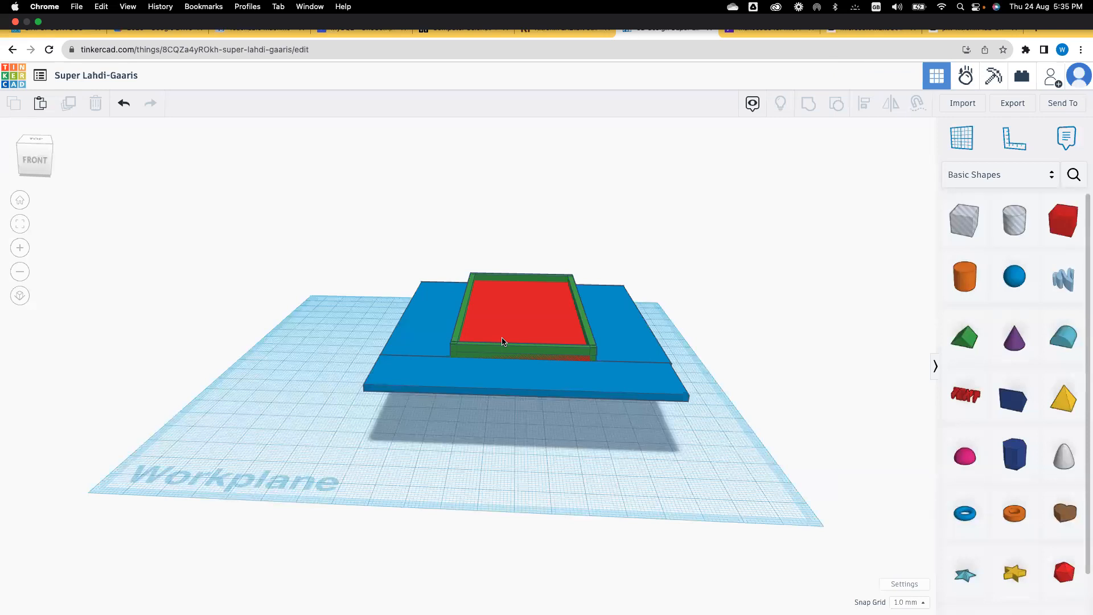
# Add a red box with a 5 × 5 mm base and place it under one outer corner of the blue end strip as a leg.
pyautogui.click(1061, 221)
pyautogui.click(308, 439)
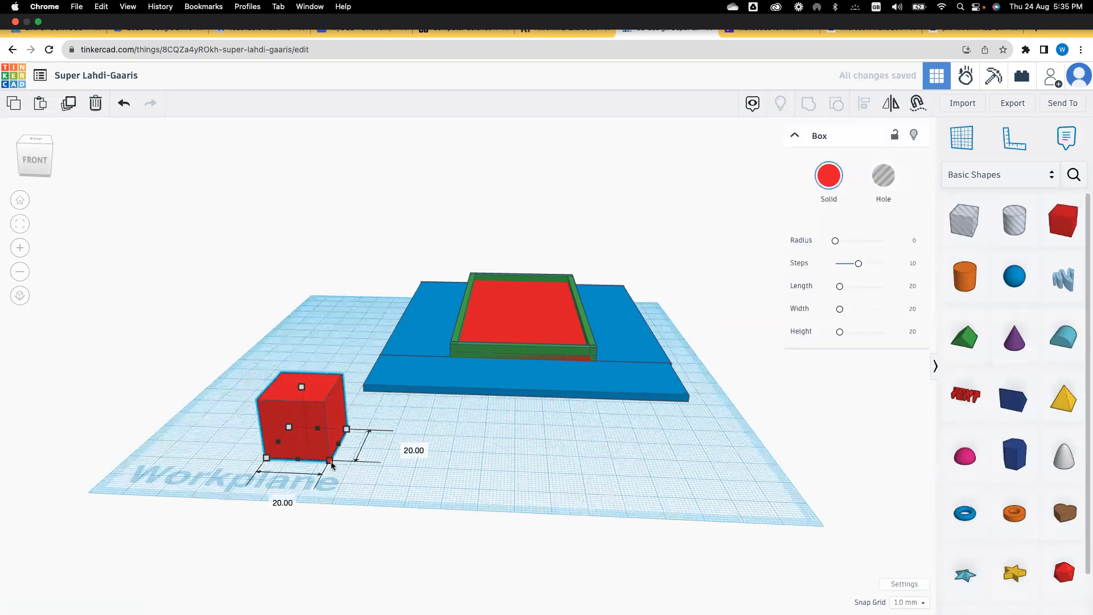
pyautogui.click(273, 500)
pyautogui.write('5')
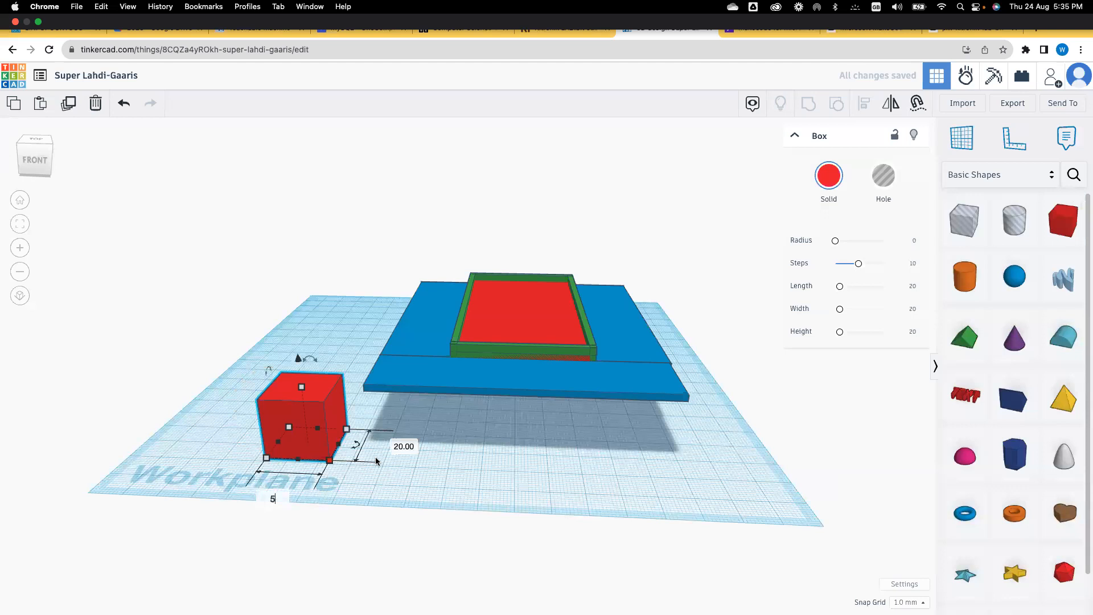
pyautogui.press('Tab')
pyautogui.write('5')
pyautogui.press('Return')
pyautogui.moveTo(293, 405); pyautogui.dragTo(376, 410)
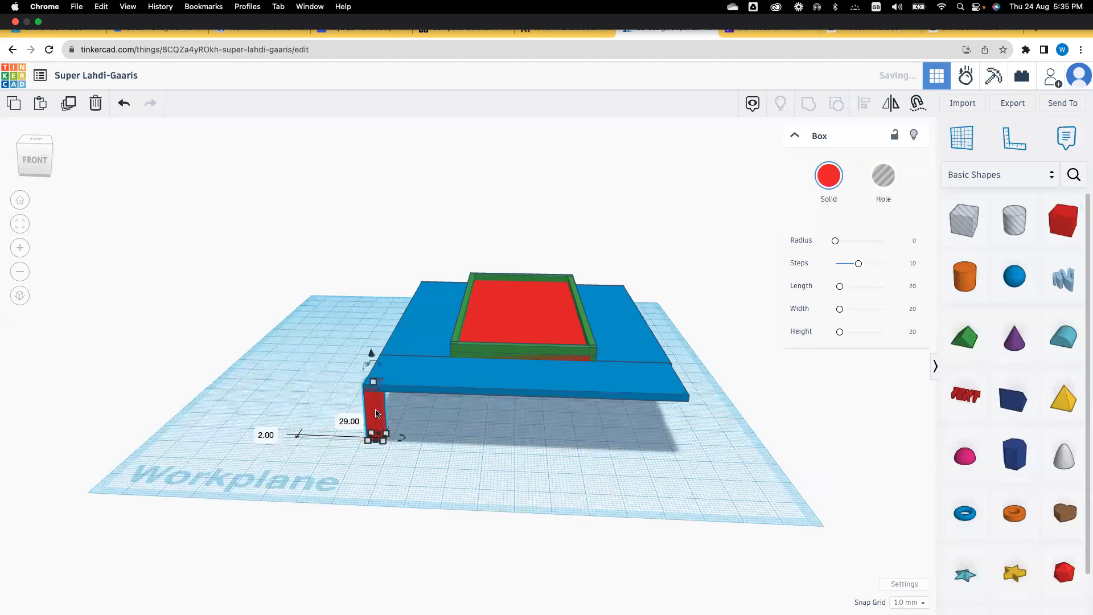
# Duplicate the red leg and position the copy under the other outer corner of the blue end strip.
pyautogui.moveTo(324, 392); pyautogui.dragTo(302, 364, button='right')
pyautogui.click(352, 364)
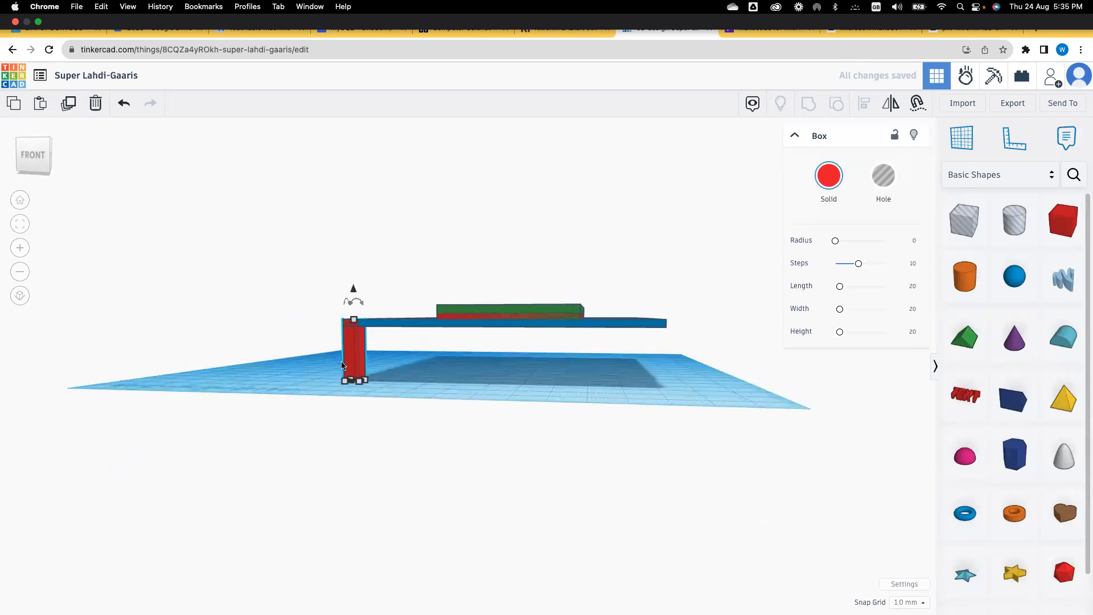
pyautogui.hotkey('ctrl', 'd')
pyautogui.moveTo(352, 365); pyautogui.dragTo(658, 377)
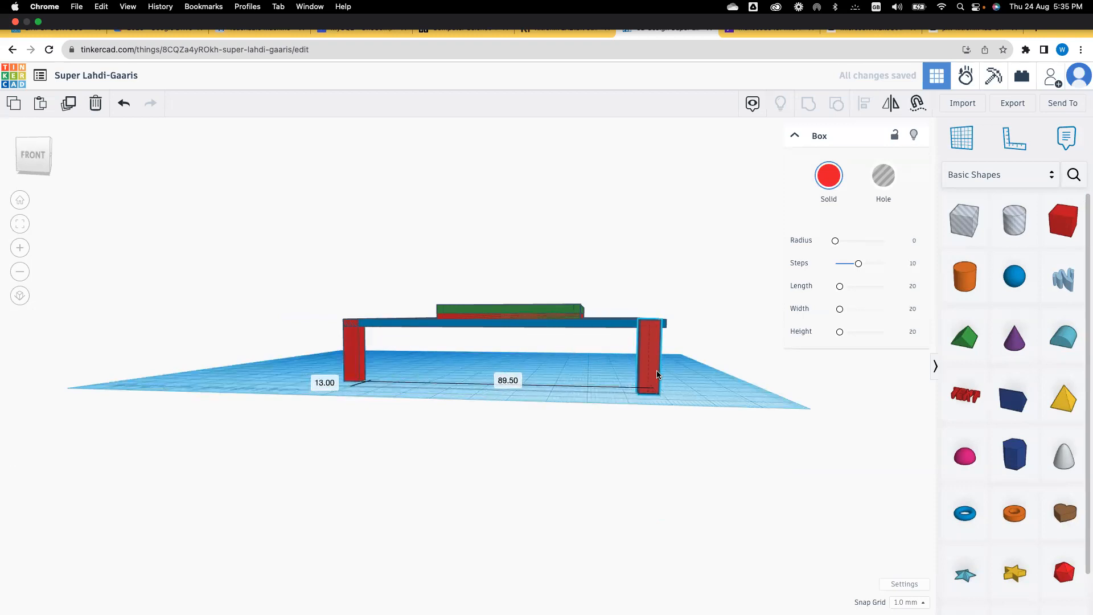
pyautogui.moveTo(610, 343); pyautogui.dragTo(234, 464, button='right')
pyautogui.moveTo(272, 466); pyautogui.dragTo(314, 463)
pyautogui.click(258, 439)
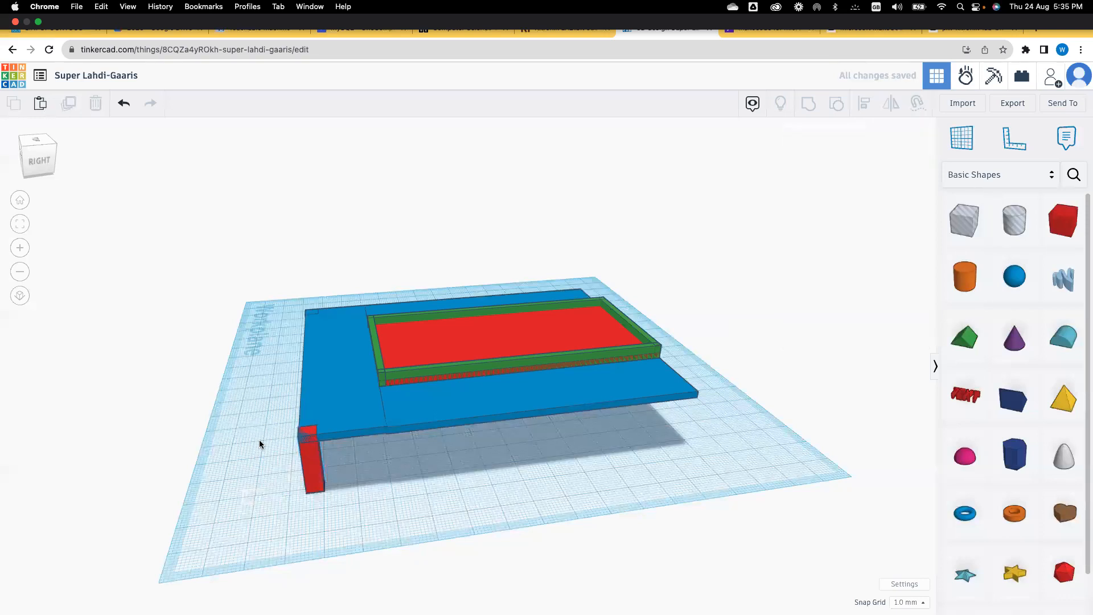
# Leave the tray design for the designs dashboard and create a new Codeblocks design.
pyautogui.moveTo(261, 426); pyautogui.dragTo(434, 466, button='right')
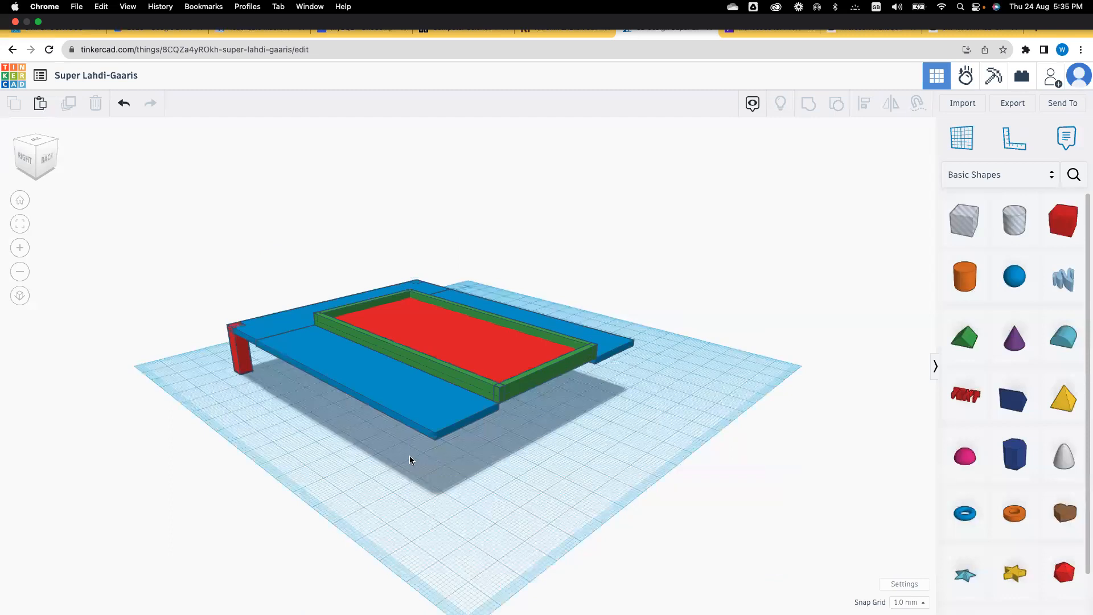
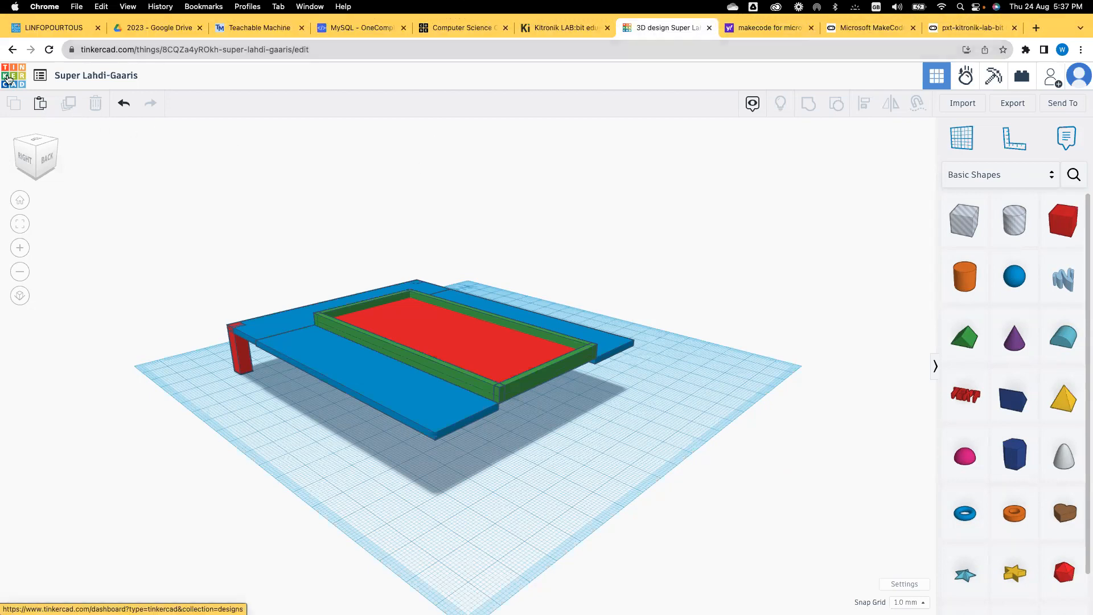
pyautogui.click(7, 78)
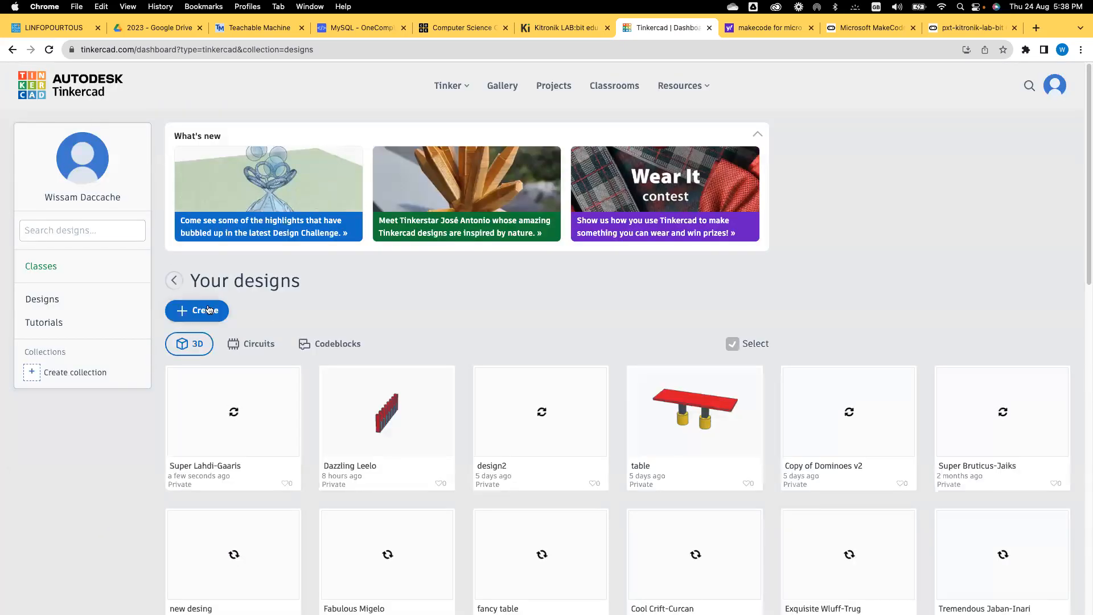
pyautogui.click(208, 310)
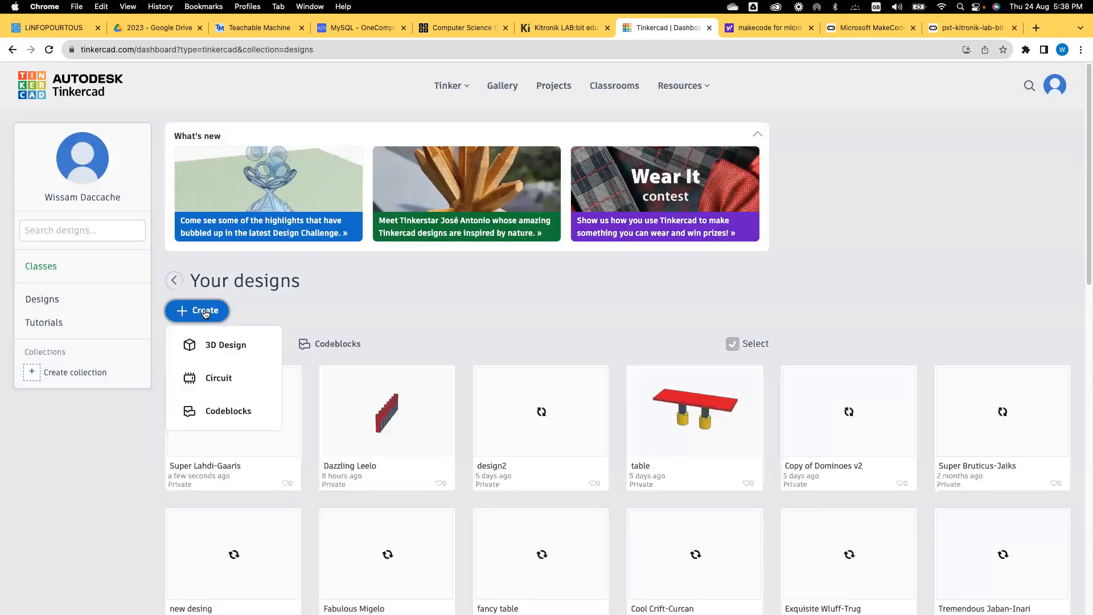
pyautogui.click(213, 410)
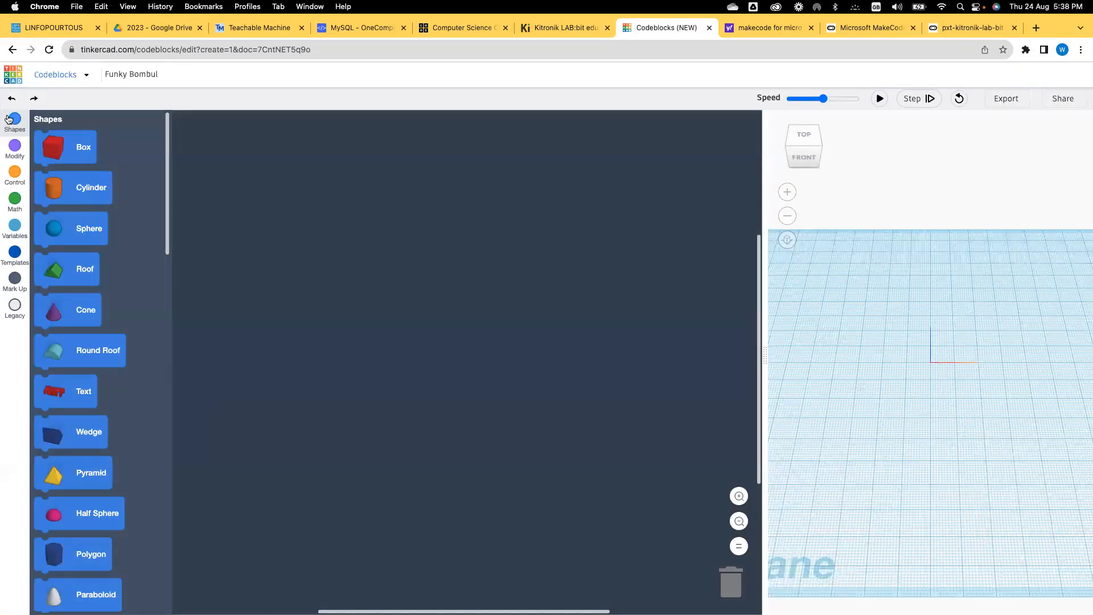
pyautogui.click(14, 144)
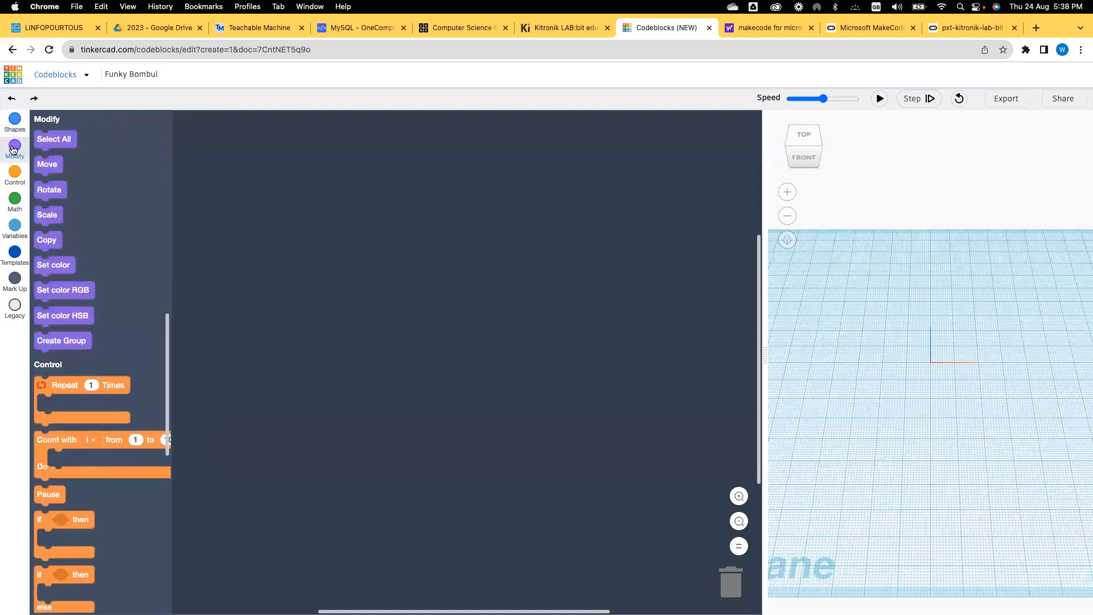
pyautogui.click(16, 180)
pyautogui.click(15, 199)
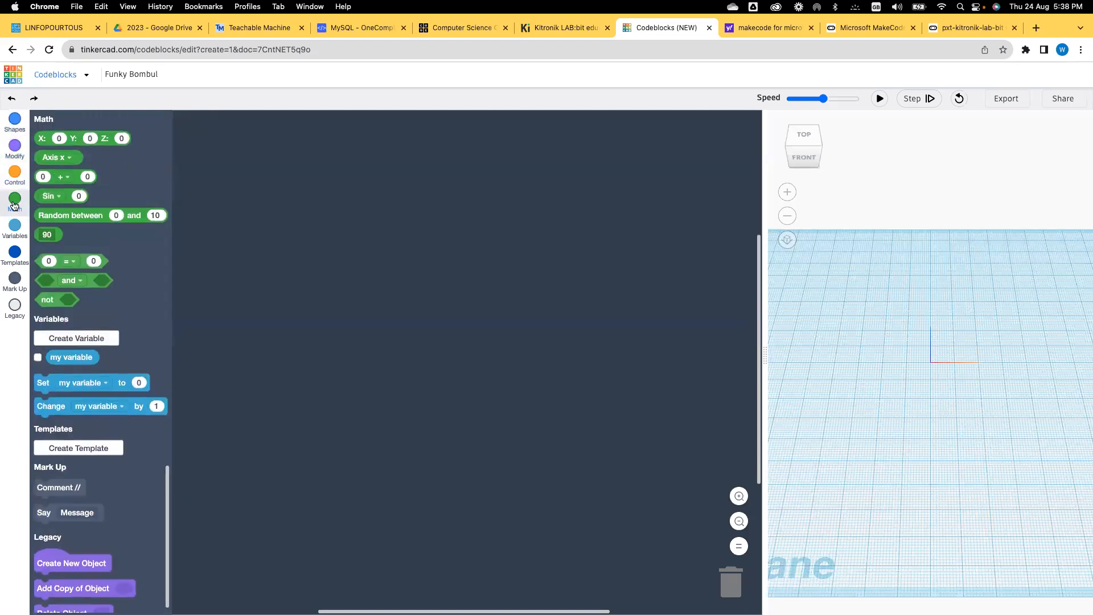
pyautogui.click(14, 229)
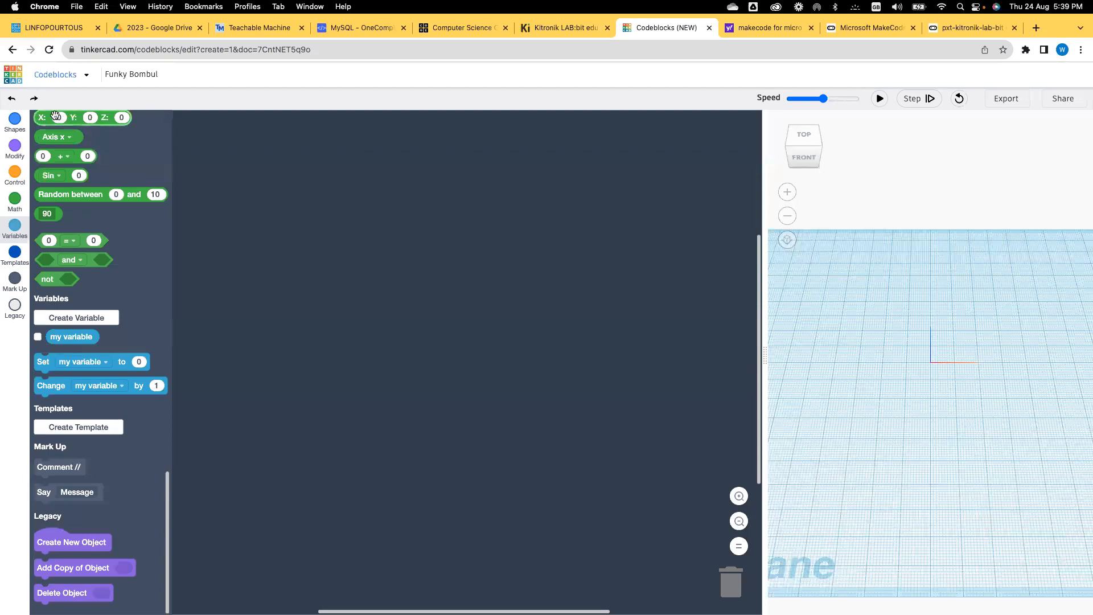
# Add a Box block to the empty code workspace and expand its size parameters.
pyautogui.click(15, 125)
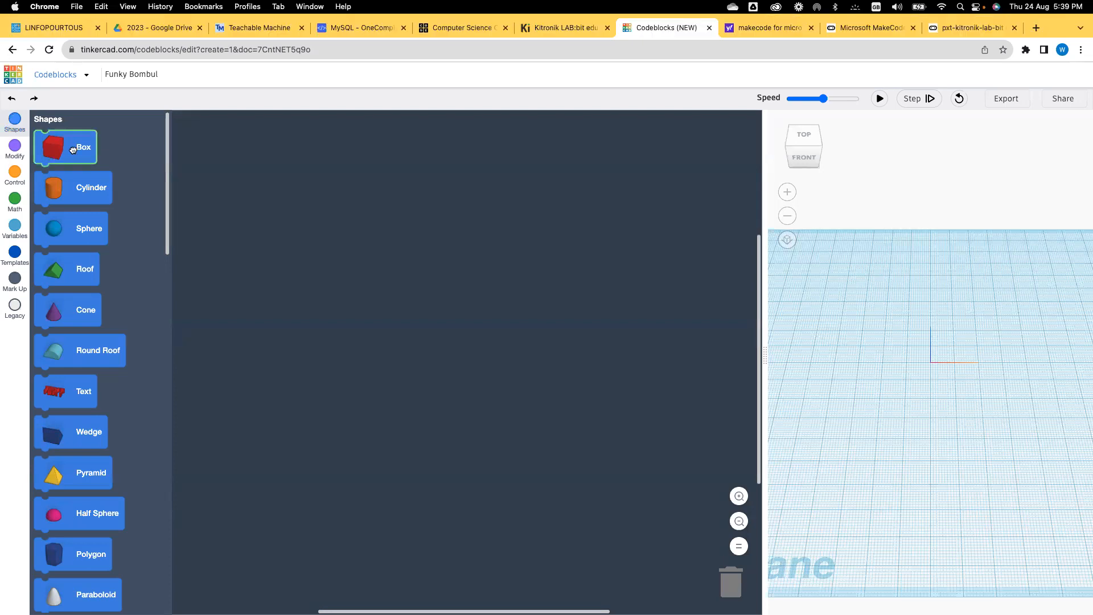
pyautogui.moveTo(73, 150); pyautogui.dragTo(455, 228)
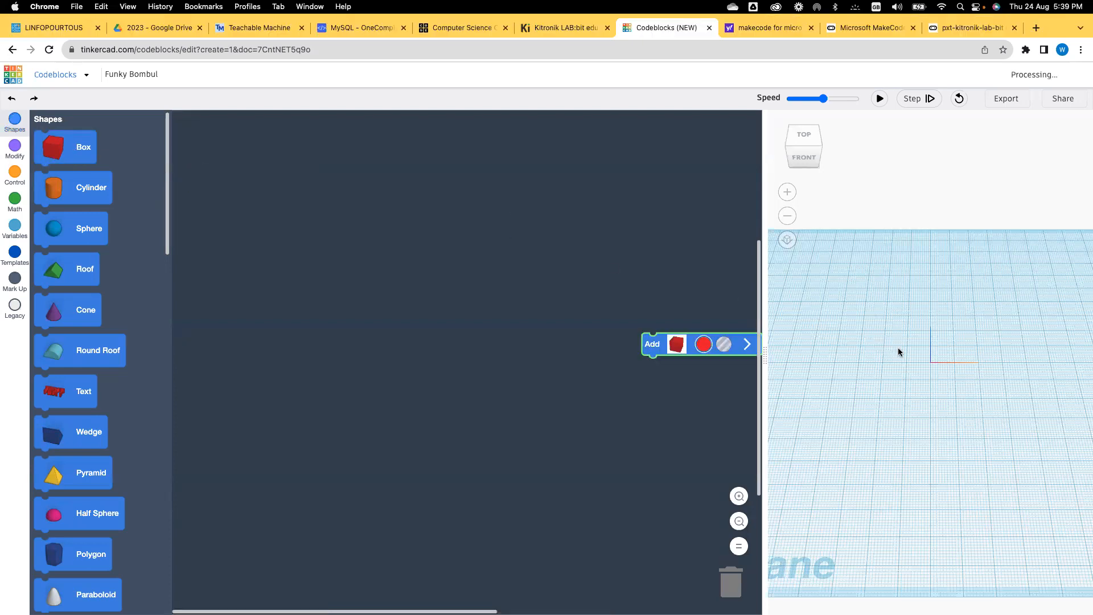
pyautogui.moveTo(245, 319); pyautogui.dragTo(275, 237)
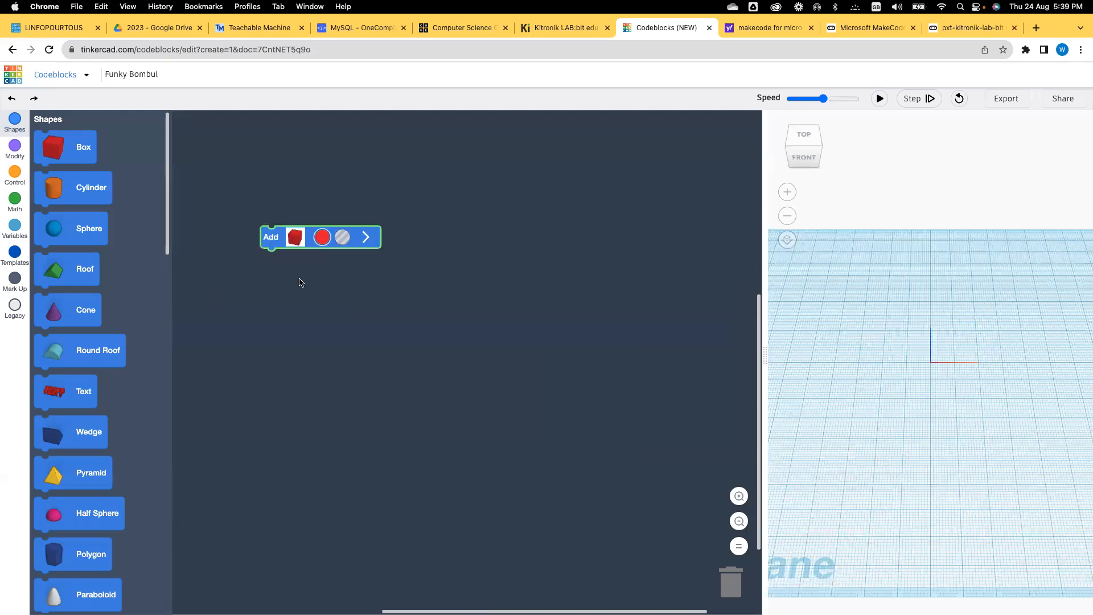
pyautogui.click(366, 237)
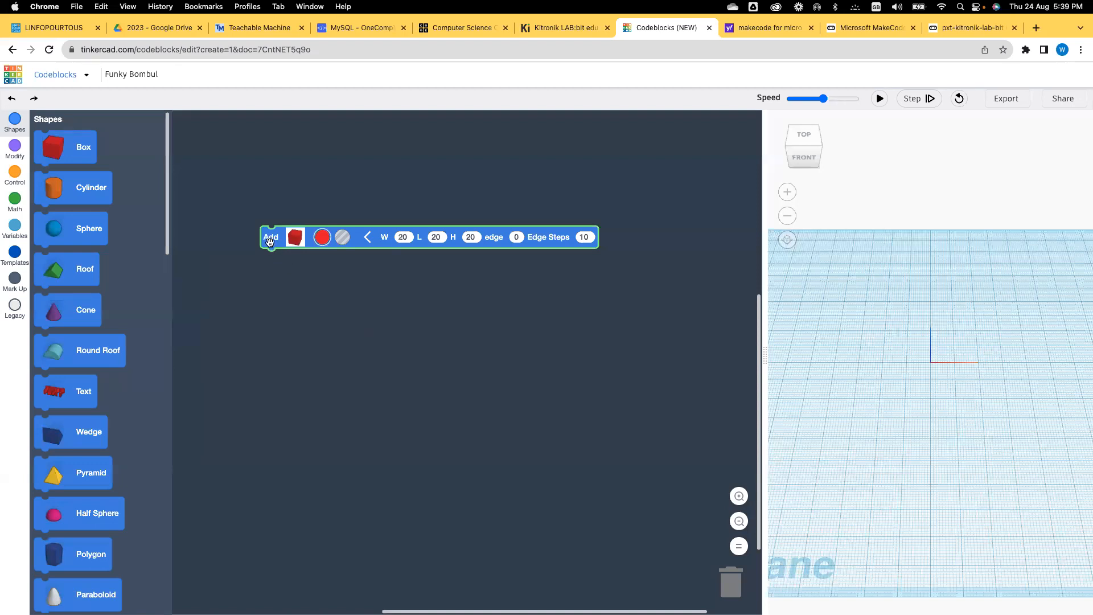
pyautogui.moveTo(270, 239); pyautogui.dragTo(262, 245)
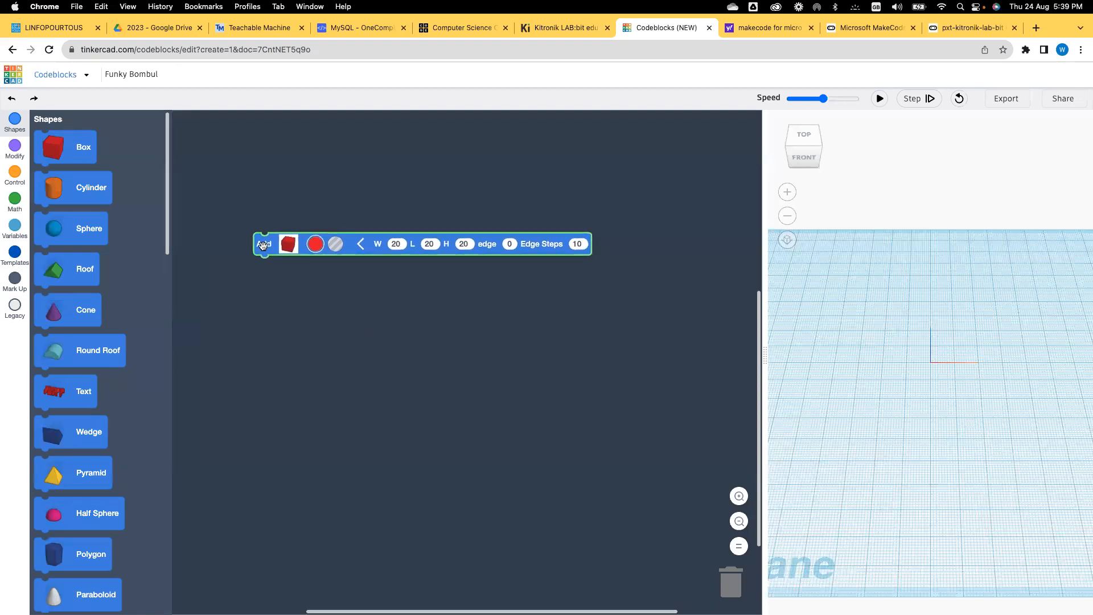
# Duplicate the box block and attach the copy directly beneath the first one.
pyautogui.rightClick(263, 245)
pyautogui.click(293, 254)
pyautogui.moveTo(329, 268); pyautogui.dragTo(310, 271)
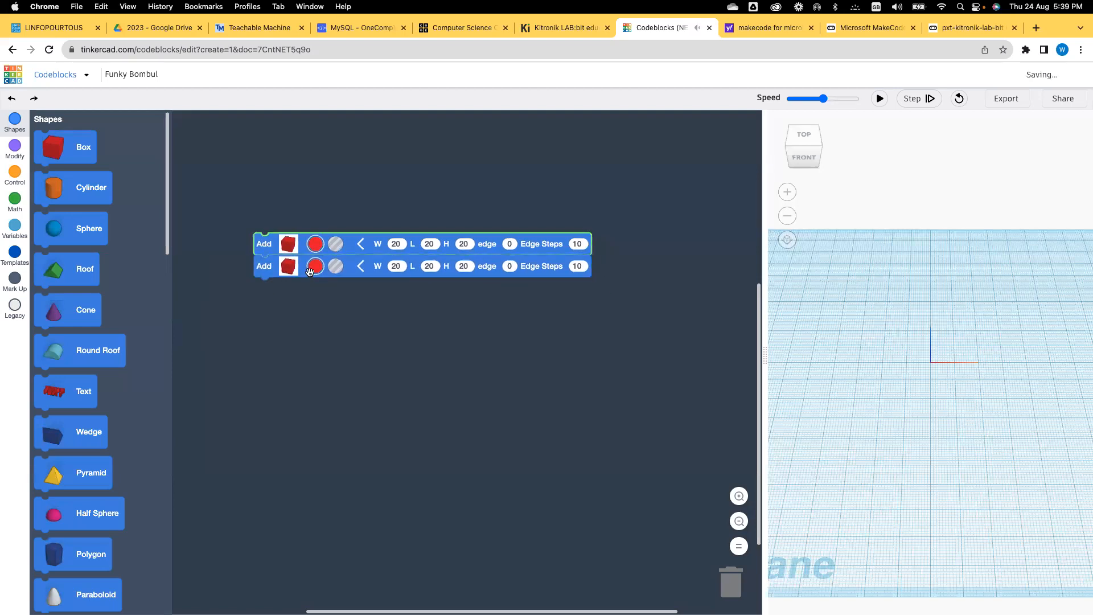
# Attach a Move block beneath the second box block and set its X value to 25.
pyautogui.click(15, 147)
pyautogui.moveTo(47, 164); pyautogui.dragTo(268, 288)
pyautogui.click(307, 286)
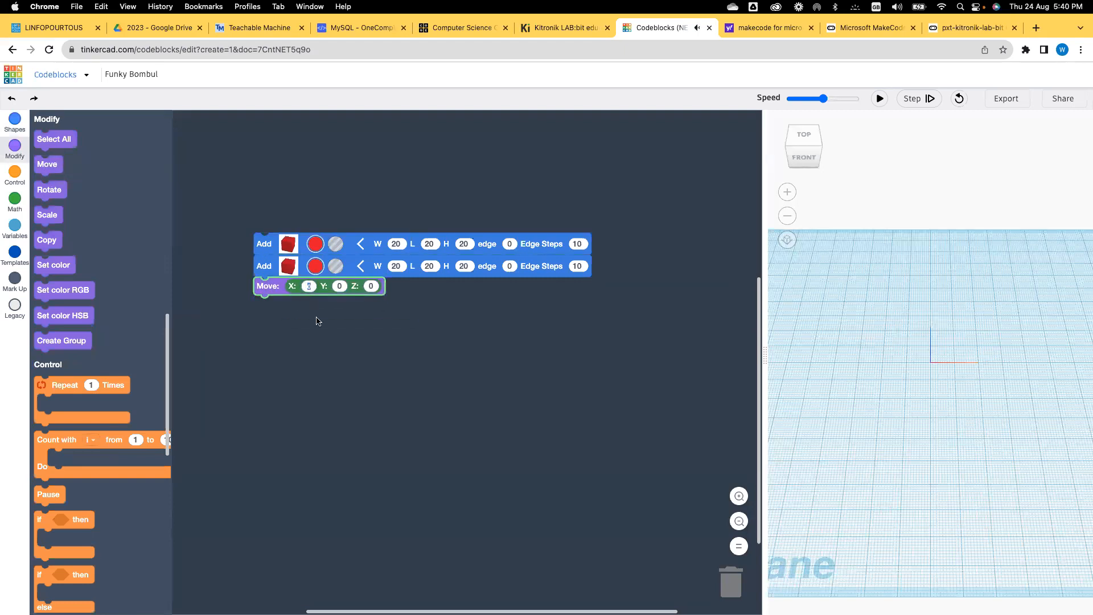
pyautogui.write('25')
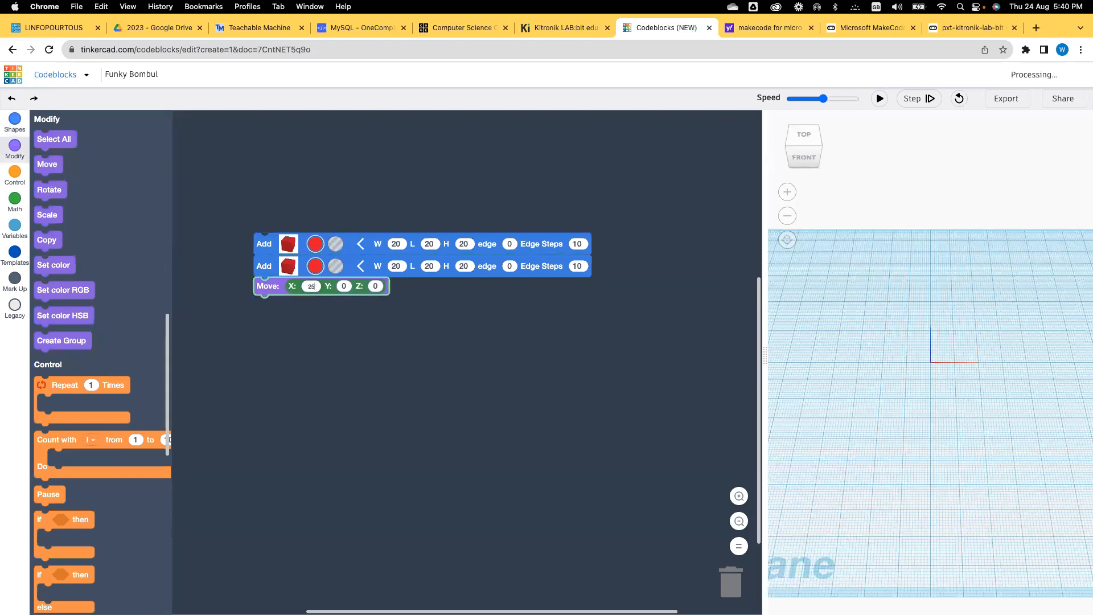
pyautogui.click(316, 394)
# Duplicate the second box block with its Move block three times, chaining each copy to the end of the stack.
pyautogui.rightClick(280, 270)
pyautogui.click(291, 279)
pyautogui.moveTo(287, 330); pyautogui.dragTo(273, 309)
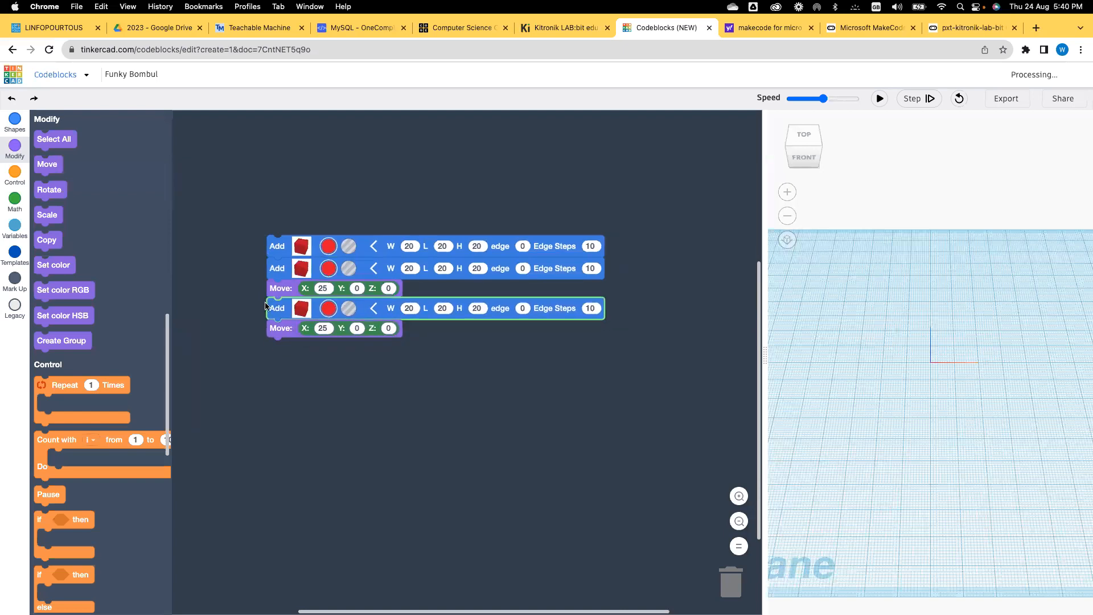
pyautogui.rightClick(273, 310)
pyautogui.click(288, 319)
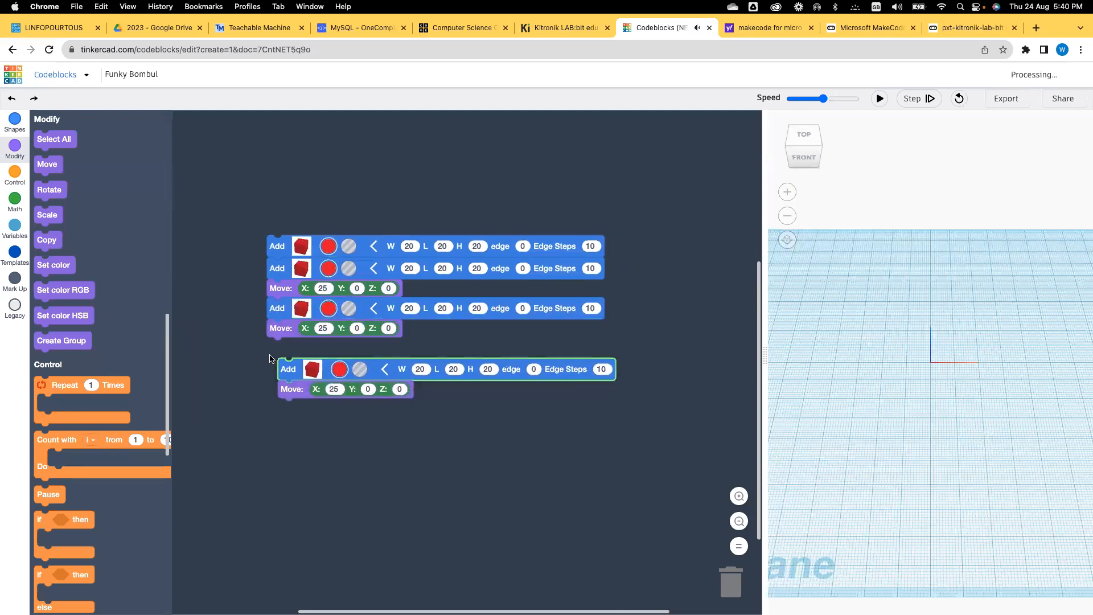
pyautogui.moveTo(285, 367); pyautogui.dragTo(278, 349)
pyautogui.rightClick(279, 354)
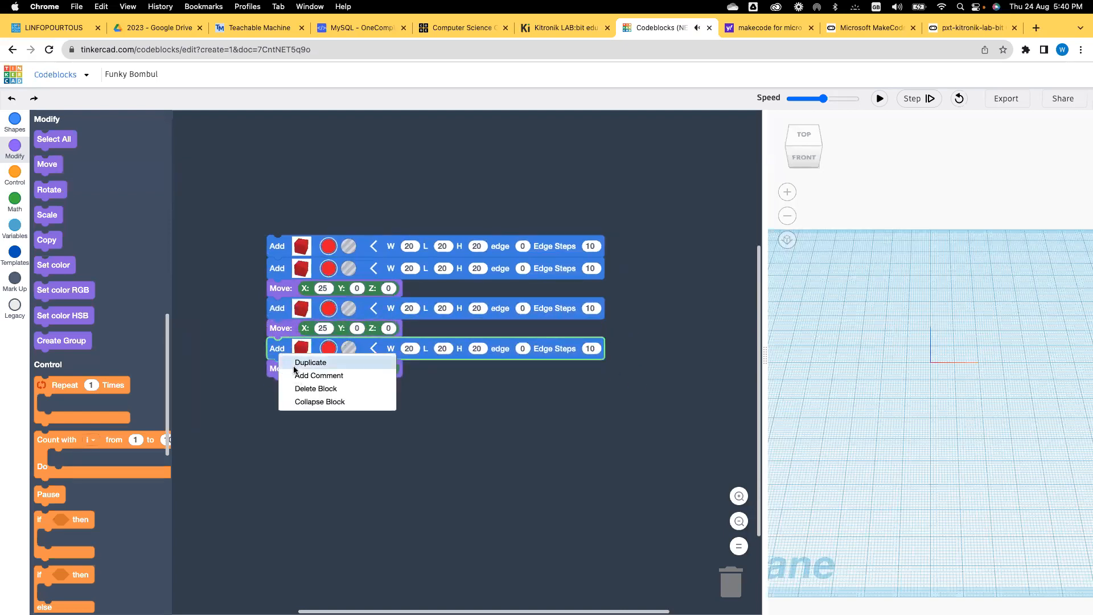
pyautogui.click(311, 362)
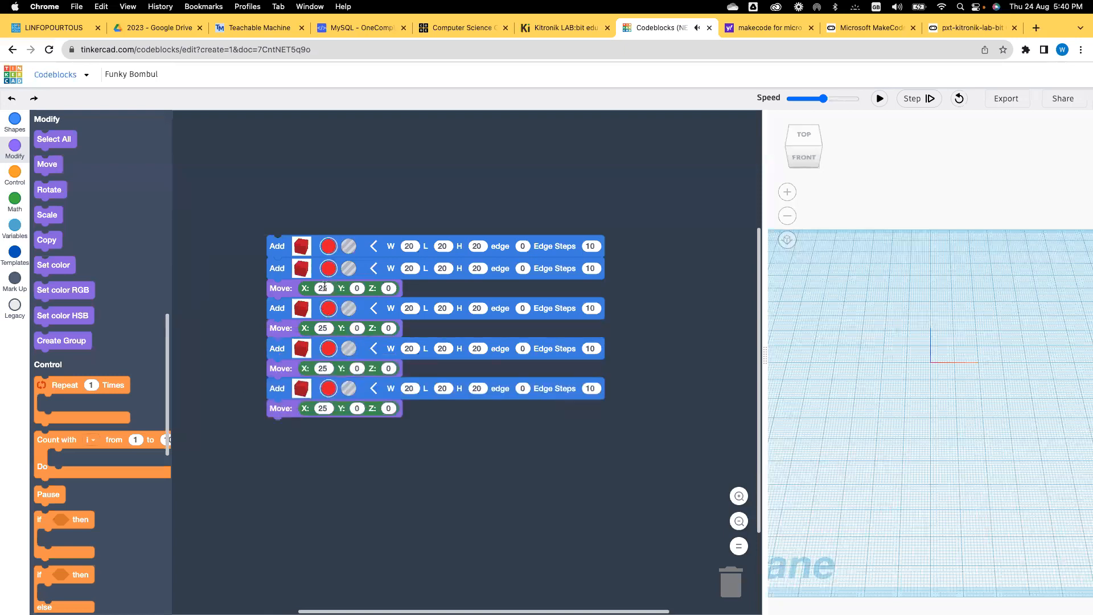
# Set the X values of the last three Move blocks to 50, 75 and 100 in order.
pyautogui.click(324, 328)
pyautogui.write('50')
pyautogui.press('Return')
pyautogui.click(325, 368)
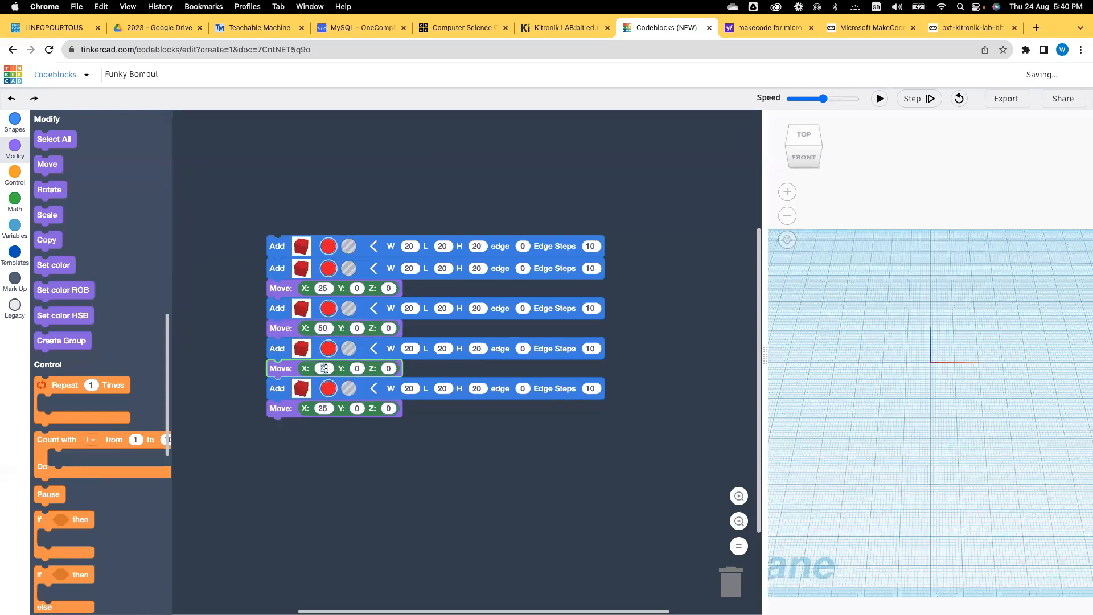
pyautogui.write('75')
pyautogui.click(324, 408)
pyautogui.write('100')
pyautogui.click(302, 475)
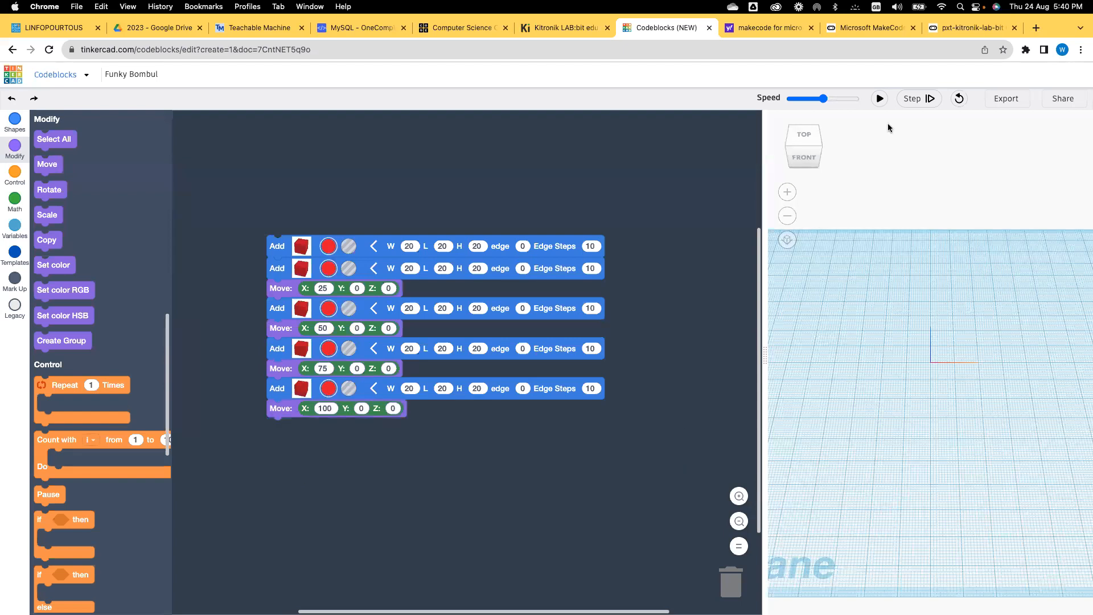
# Run the code and examine the spacing of the generated row of boxes from the side.
pyautogui.click(881, 101)
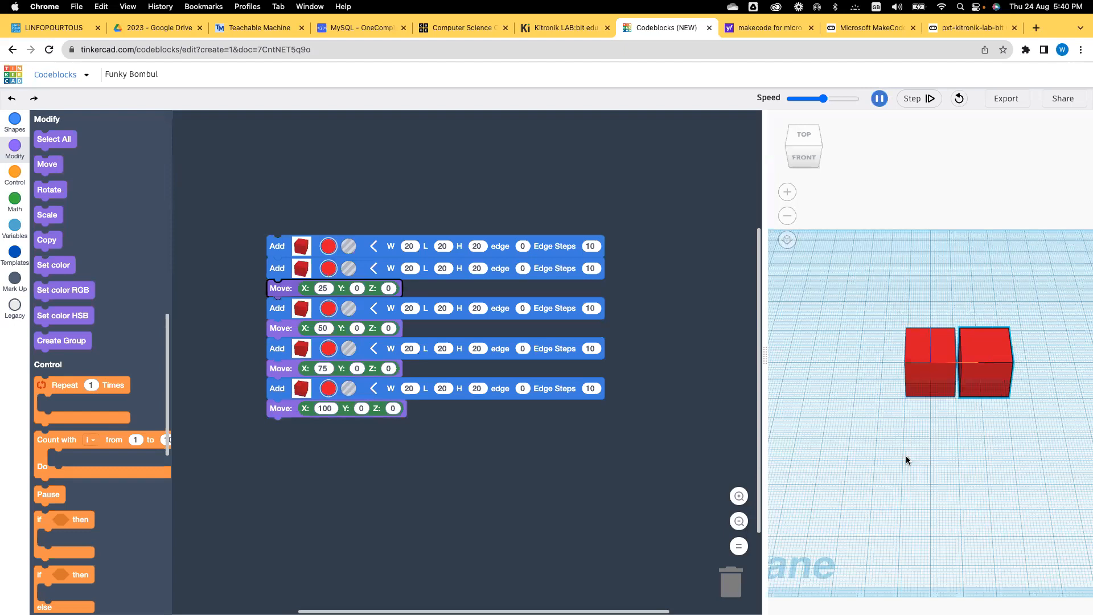
pyautogui.moveTo(847, 443); pyautogui.dragTo(815, 392, button='right')
pyautogui.moveTo(819, 459); pyautogui.dragTo(891, 435, button='right')
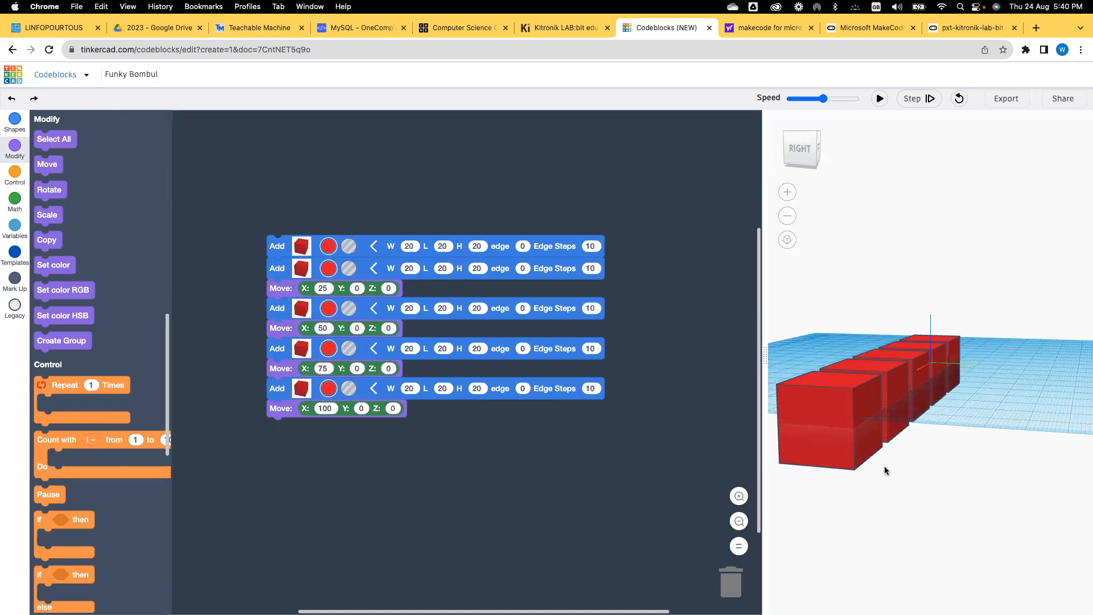
# Set the Z values of the four Move blocks to 20, 40, 60 and 80 in order, forming a staircase.
pyautogui.click(387, 288)
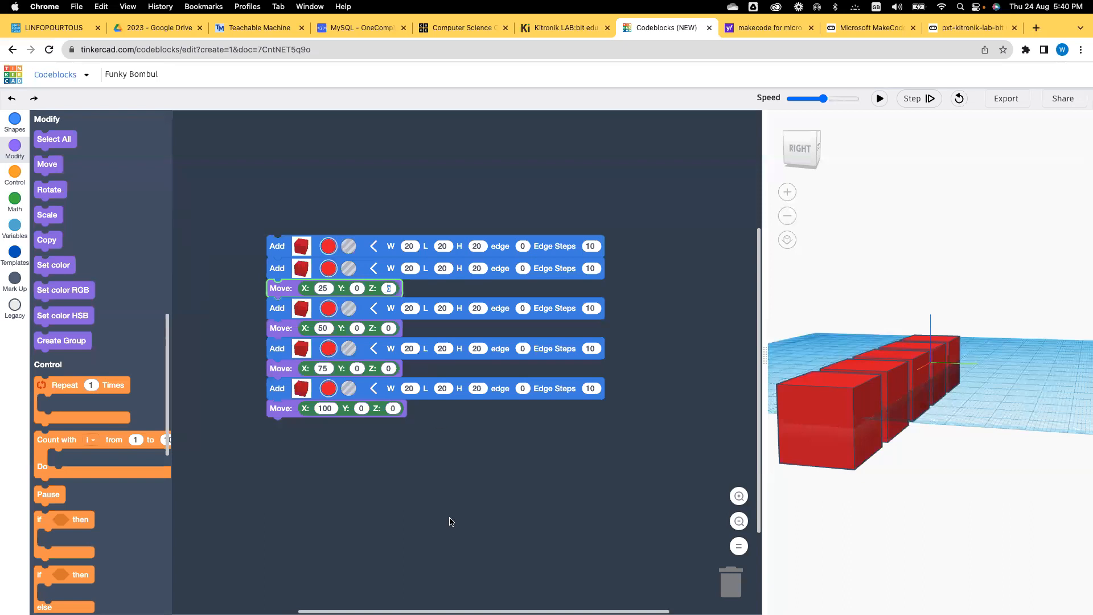
pyautogui.write('20')
pyautogui.click(388, 328)
pyautogui.write('40')
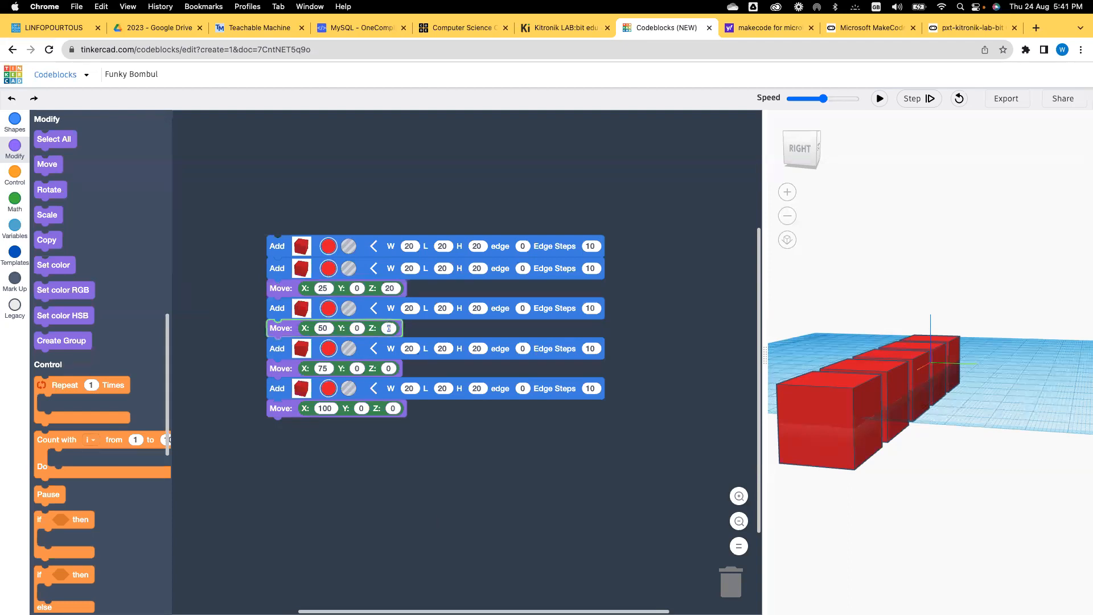
pyautogui.click(391, 369)
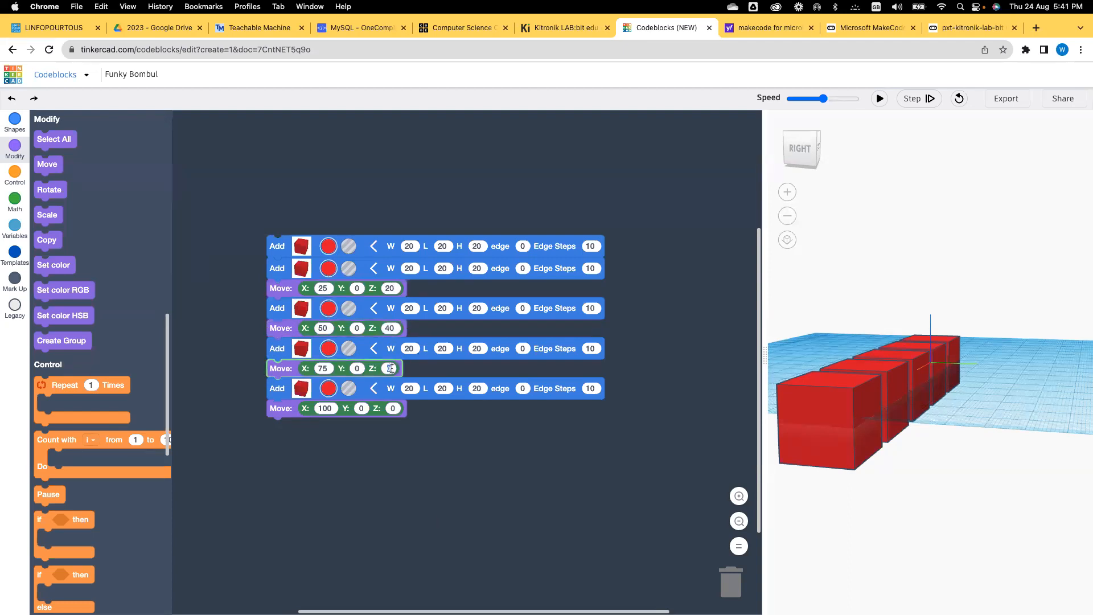
pyautogui.write('60')
pyautogui.click(393, 408)
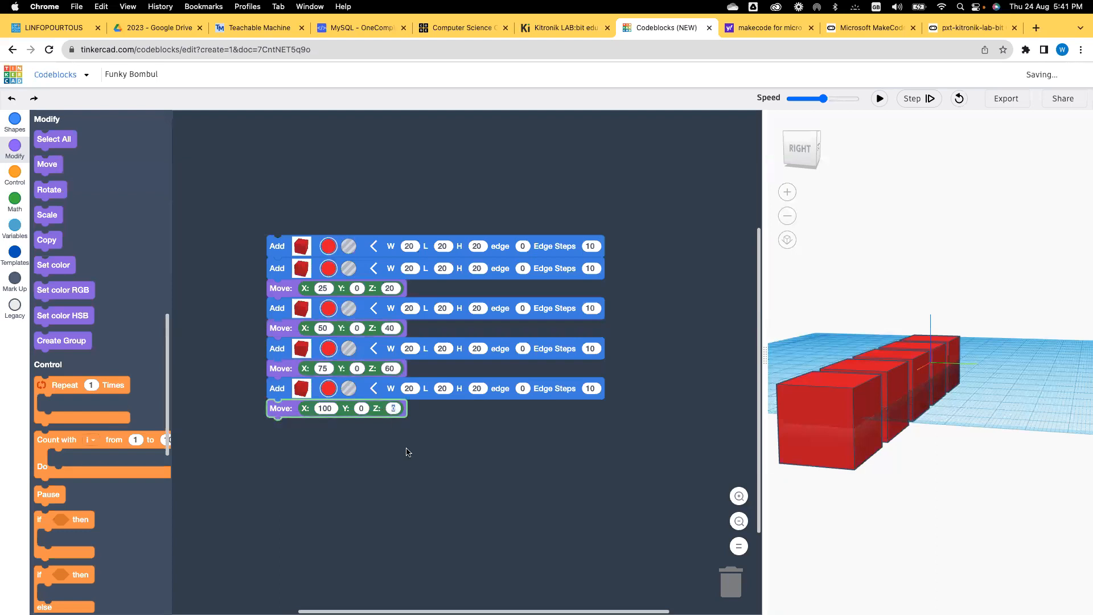
pyautogui.write('80')
pyautogui.click(424, 473)
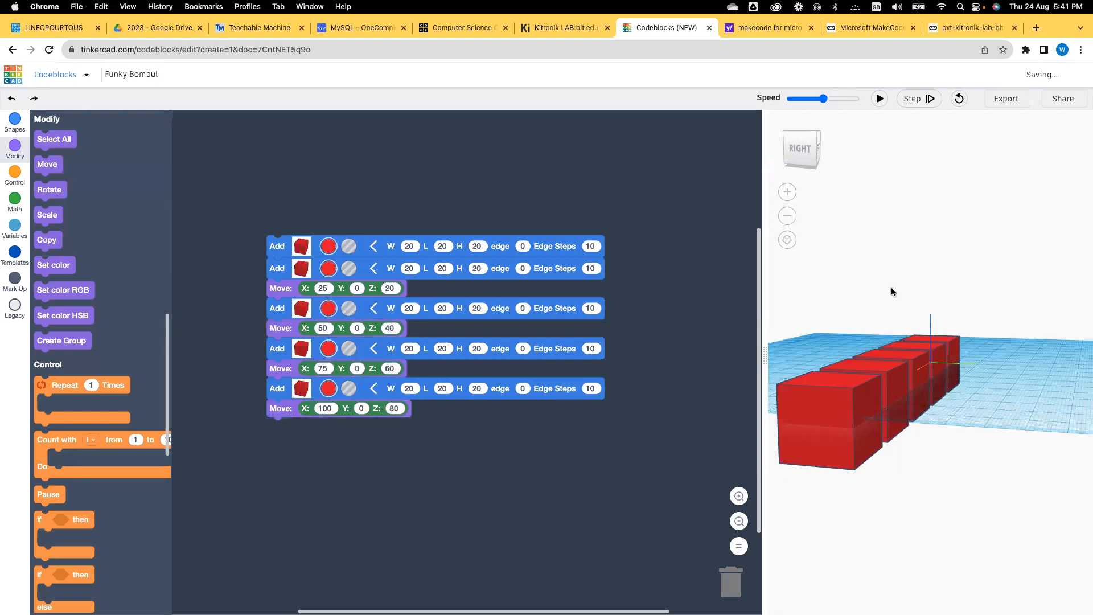
# Run the updated code and inspect the staircase of boxes from several angles.
pyautogui.click(877, 99)
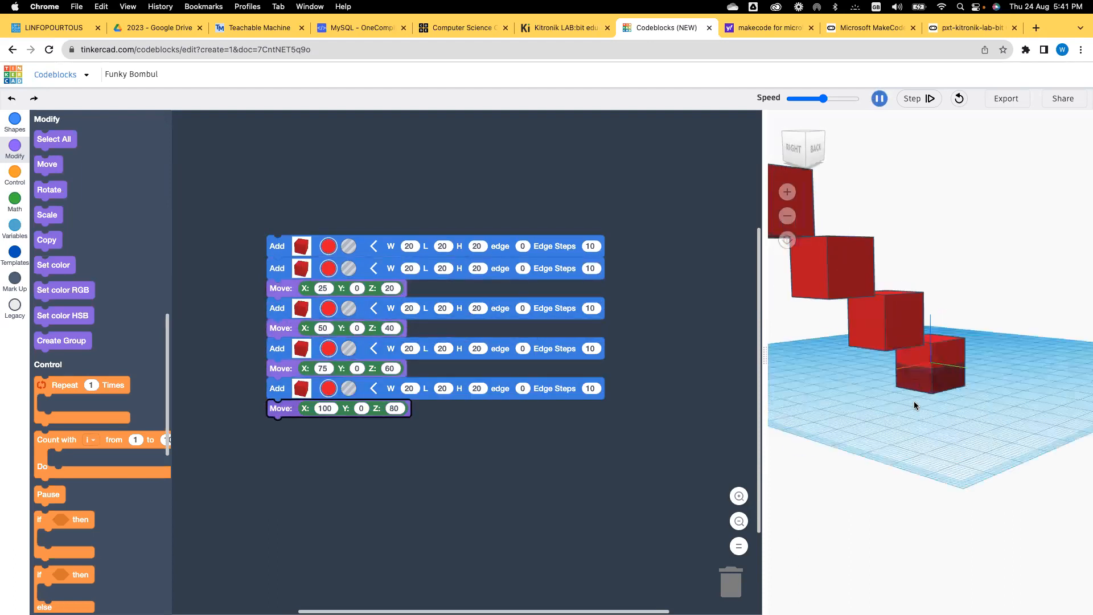
pyautogui.moveTo(966, 428); pyautogui.dragTo(788, 394, button='right')
pyautogui.moveTo(836, 367)
pyautogui.mouseDown(button='right')
pyautogui.moveTo(1000, 410)
pyautogui.moveTo(836, 390)
pyautogui.moveTo(831, 371)
pyautogui.mouseUp(button='right')
pyautogui.scroll(3, 1016, 408)
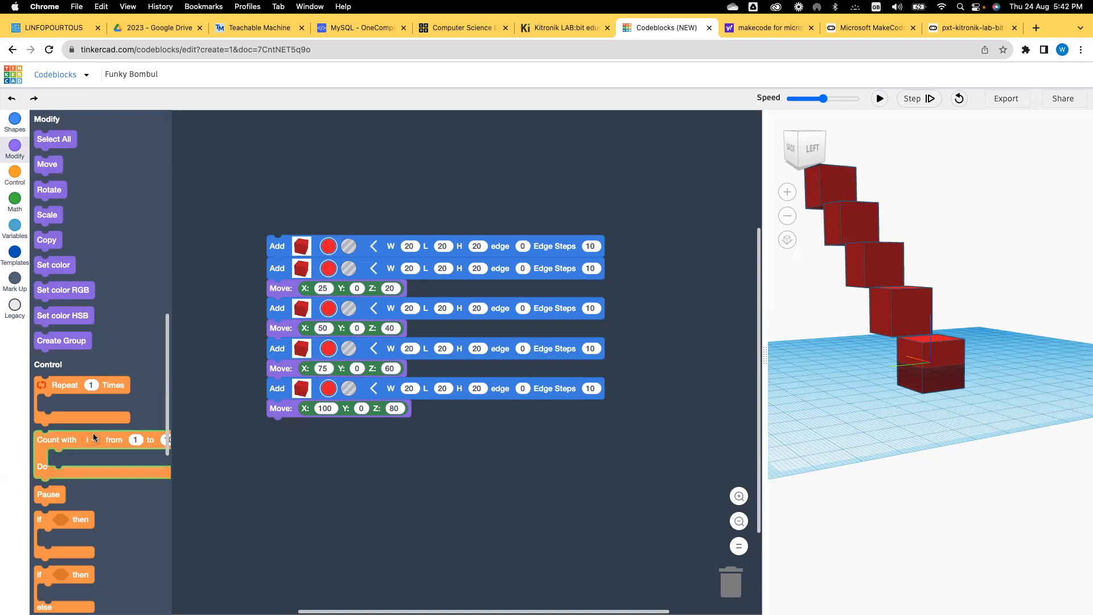
# Add an empty Repeat block and reduce the code to the first box plus one detached box-and-Move pair.
pyautogui.moveTo(46, 385); pyautogui.dragTo(236, 448)
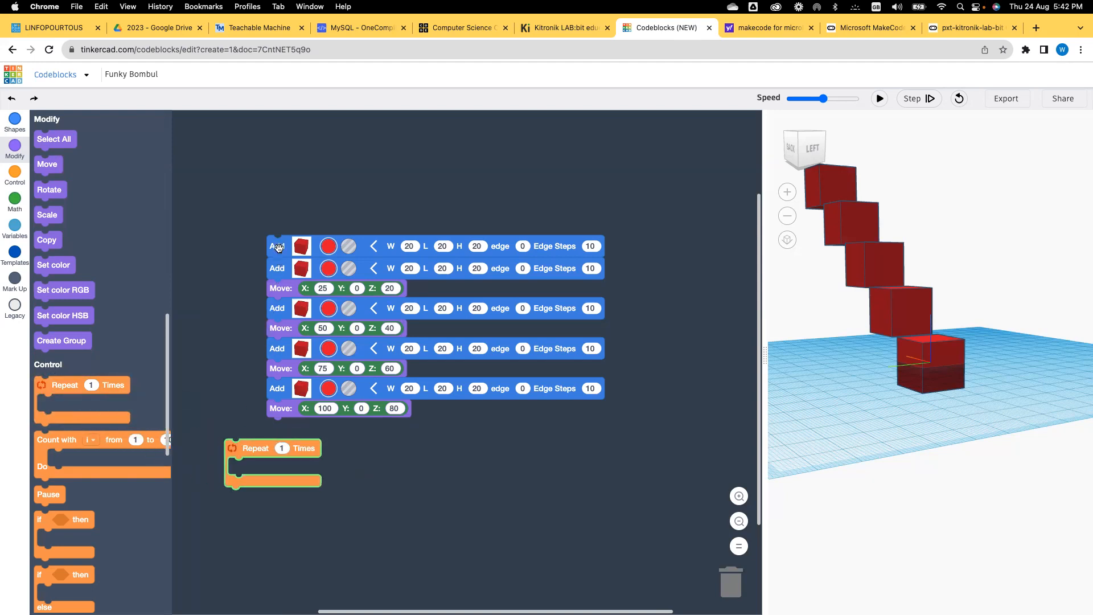
pyautogui.moveTo(279, 270); pyautogui.dragTo(430, 313)
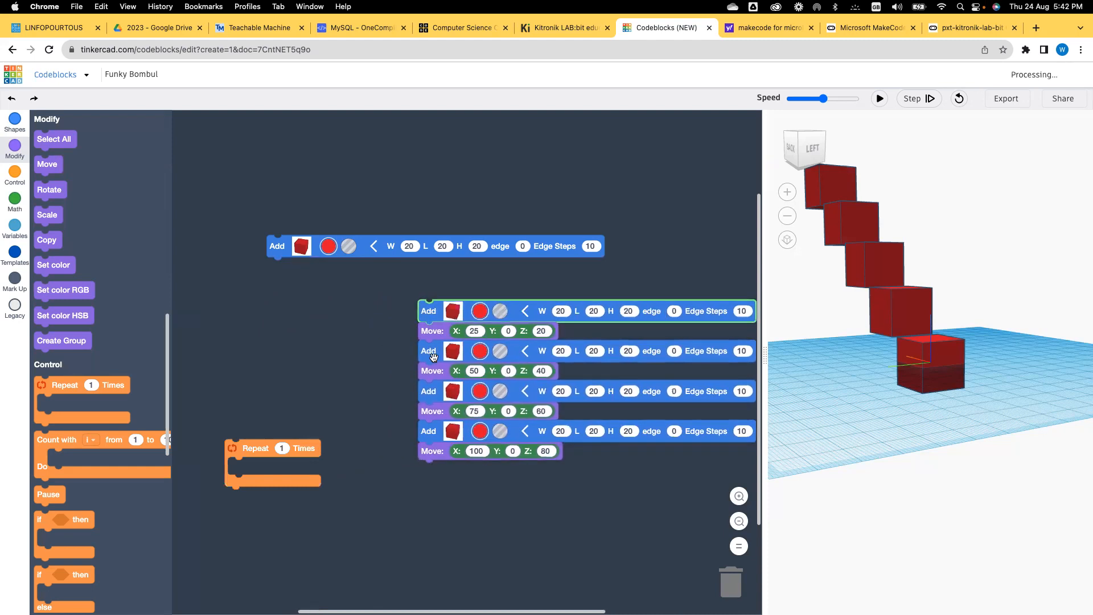
pyautogui.moveTo(432, 350); pyautogui.dragTo(24, 332)
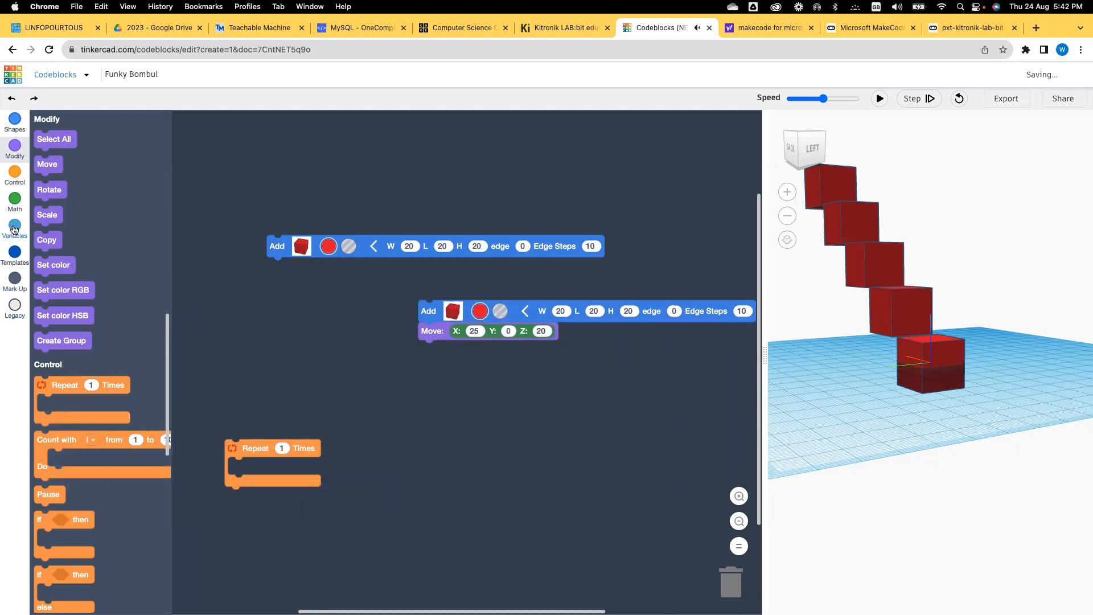
# Place the empty Repeat block closer beneath the box blocks and set it to repeat 10 times.
pyautogui.moveTo(259, 444); pyautogui.dragTo(277, 375)
pyautogui.click(299, 380)
pyautogui.write('10')
pyautogui.click(245, 346)
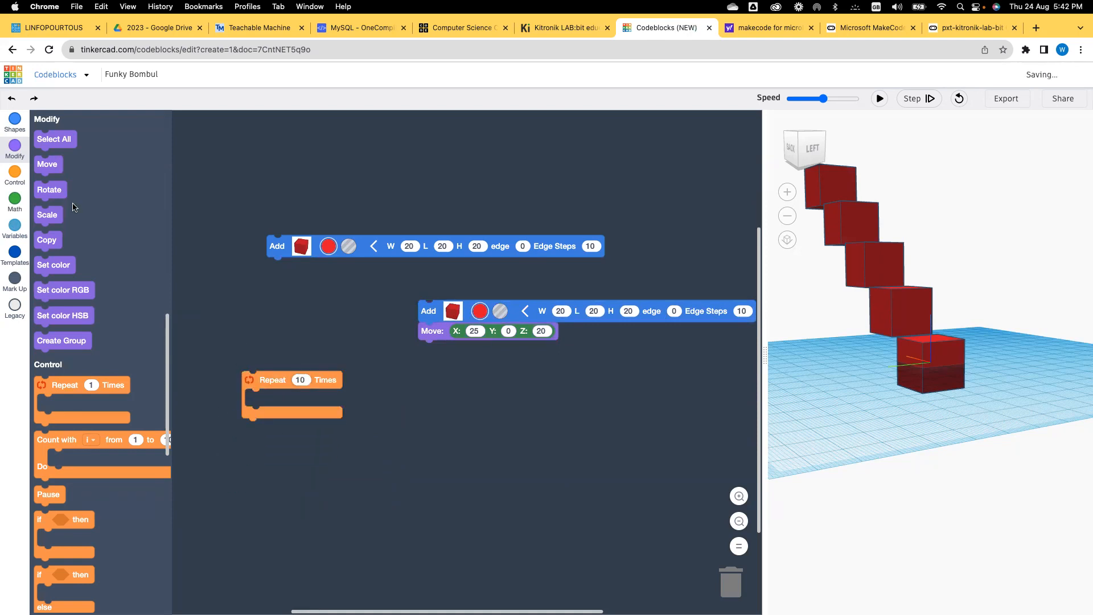
# Create two new variables named x and z.
pyautogui.click(14, 227)
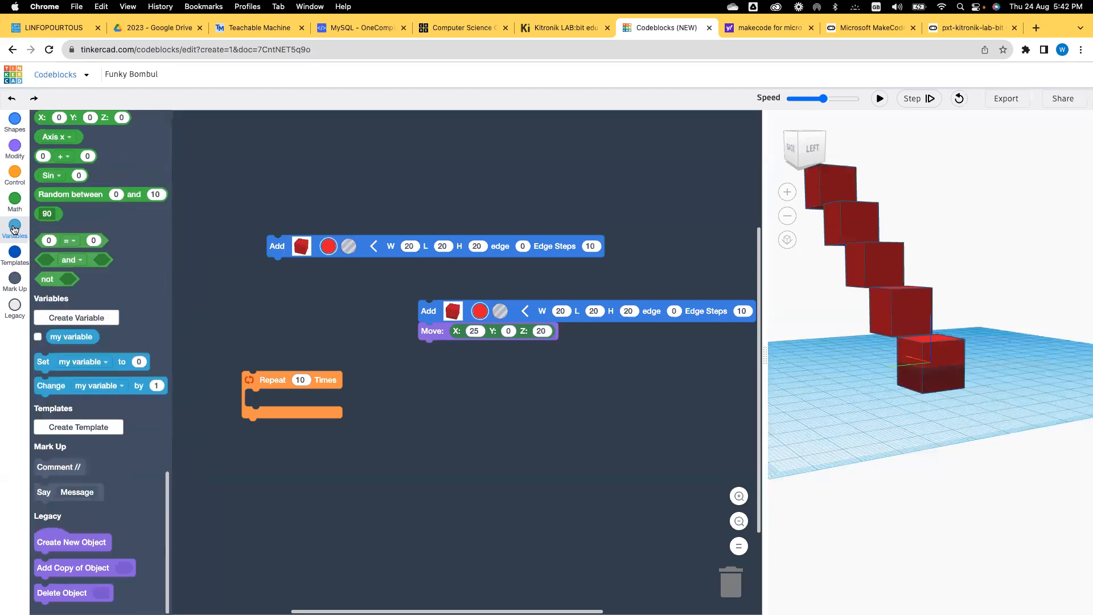
pyautogui.click(78, 317)
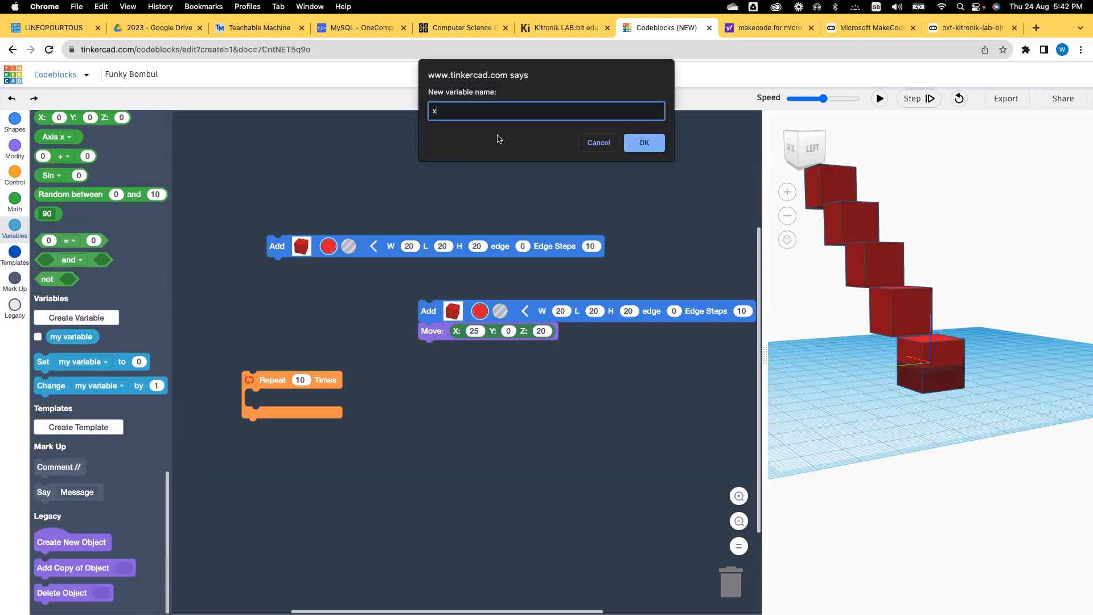
pyautogui.click(628, 148)
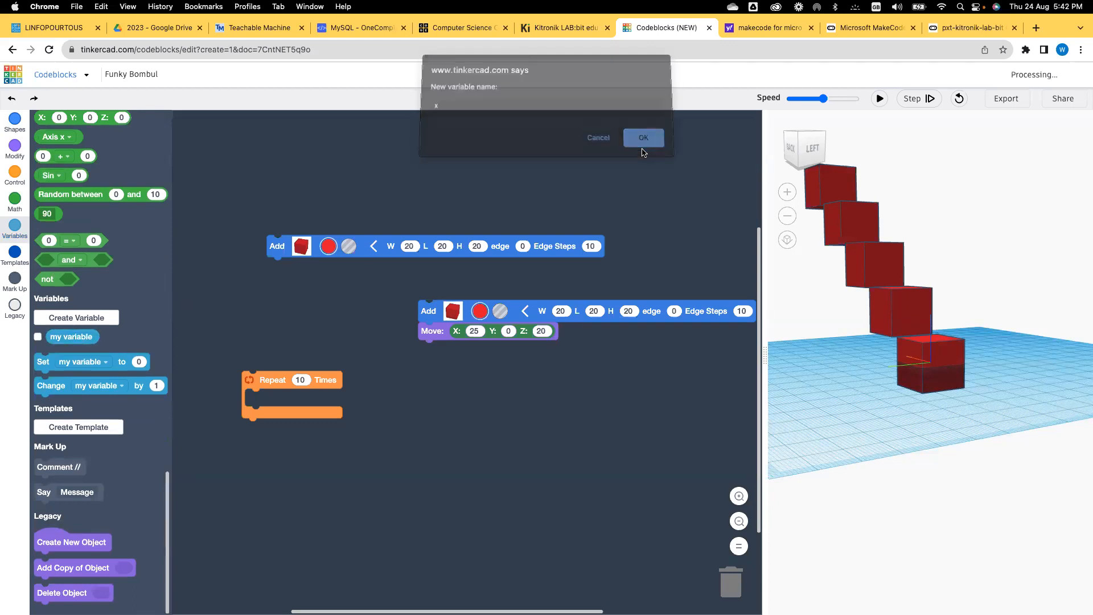
pyautogui.click(68, 322)
pyautogui.write('z')
pyautogui.click(642, 144)
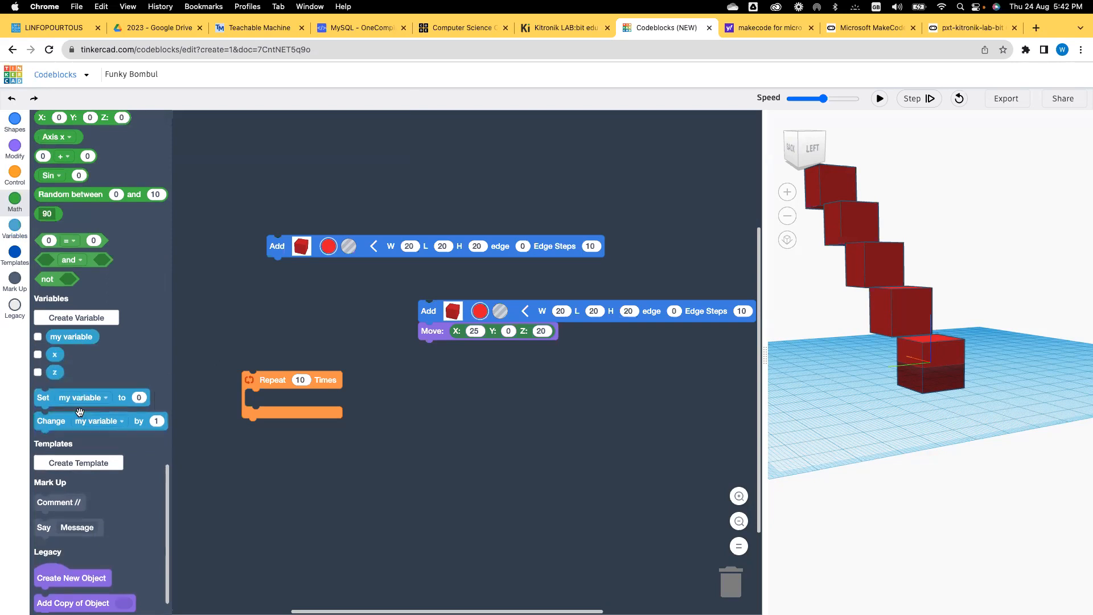
# Attach two Set blocks directly above the Repeat block, one setting x to 0 and the other setting z to 0.
pyautogui.moveTo(41, 398); pyautogui.dragTo(252, 359)
pyautogui.click(312, 359)
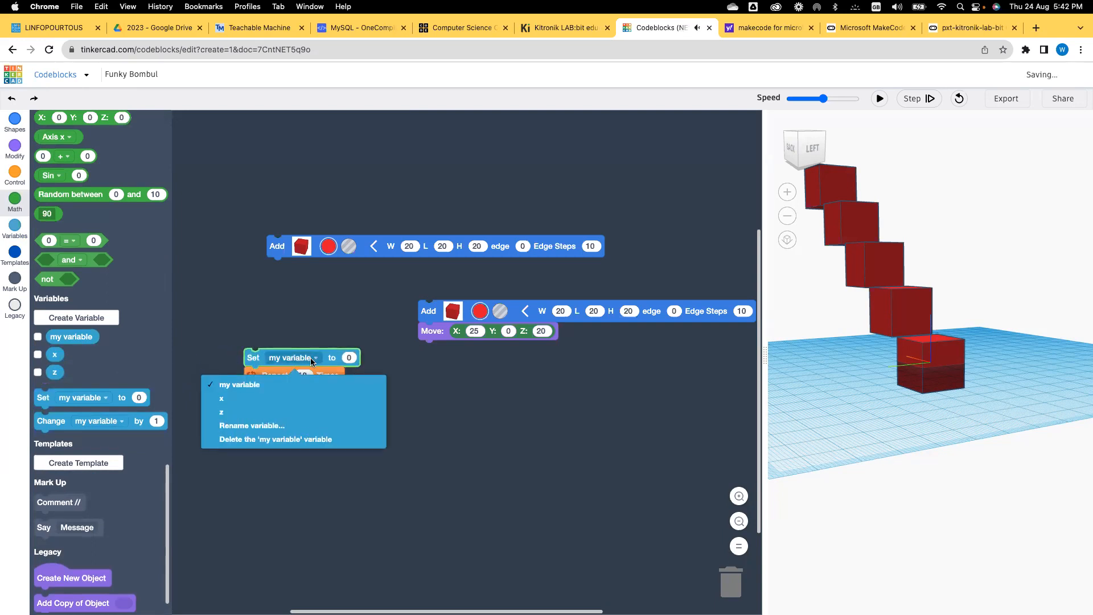
pyautogui.click(223, 398)
pyautogui.moveTo(145, 397); pyautogui.dragTo(353, 377)
pyautogui.click(293, 375)
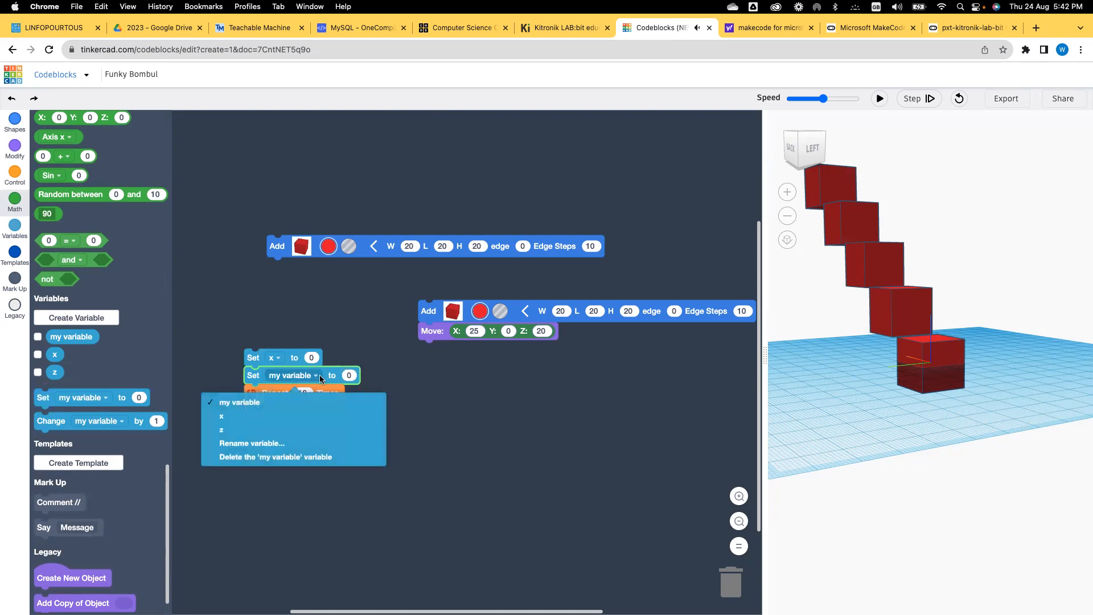
pyautogui.click(262, 430)
# Put the box-and-Move pair inside the Repeat block and use variables x and z as the Move's X and Z values.
pyautogui.moveTo(420, 311); pyautogui.dragTo(254, 414)
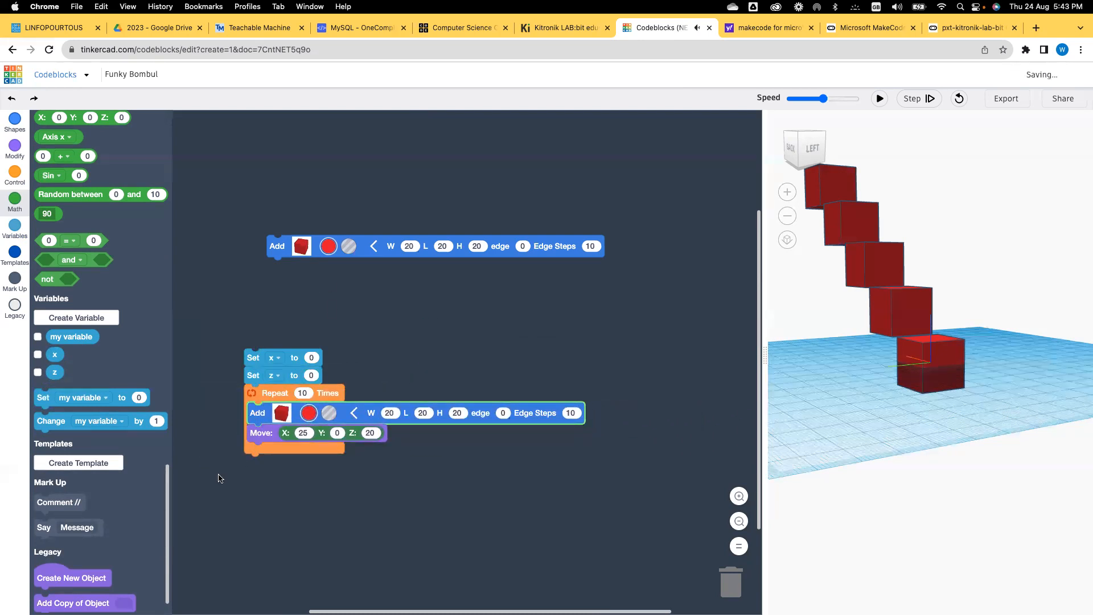
pyautogui.moveTo(57, 353); pyautogui.dragTo(295, 433)
pyautogui.moveTo(51, 373); pyautogui.dragTo(365, 434)
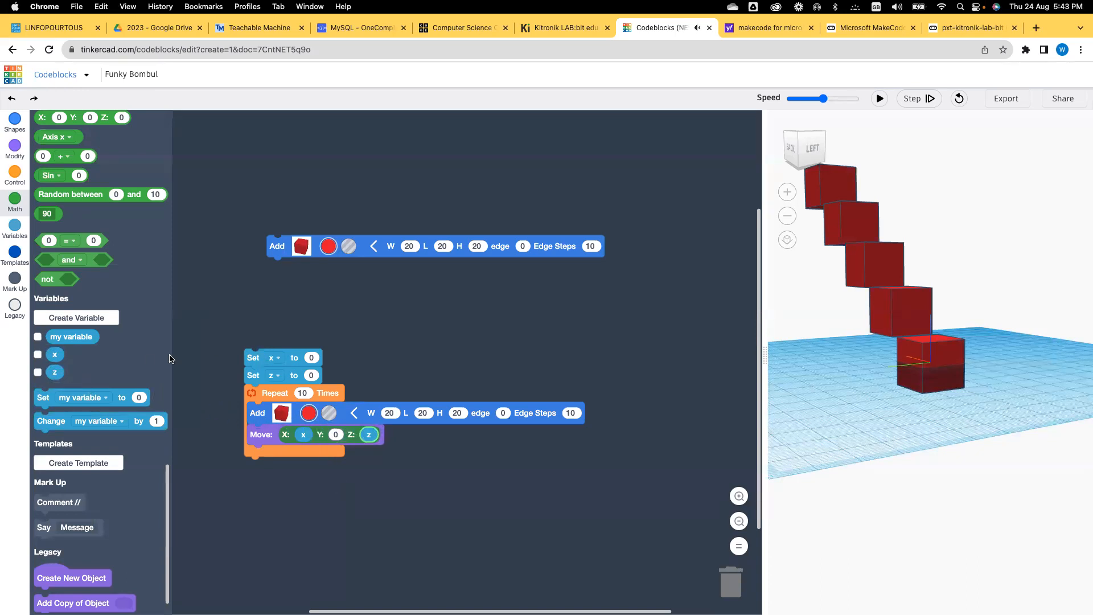
# Add two Change blocks beneath the Move inside the loop, changing x by 25 and z by 10.
pyautogui.moveTo(73, 425); pyautogui.dragTo(288, 454)
pyautogui.click(336, 459)
pyautogui.click(288, 496)
pyautogui.click(331, 454)
pyautogui.write('25')
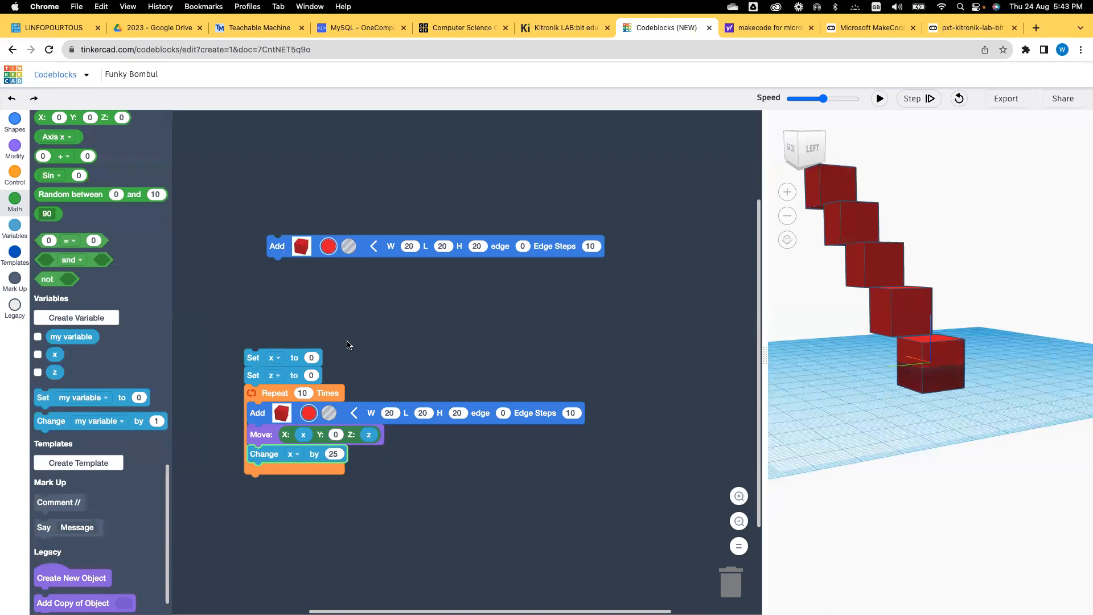
pyautogui.moveTo(45, 421); pyautogui.dragTo(260, 473)
pyautogui.click(325, 471)
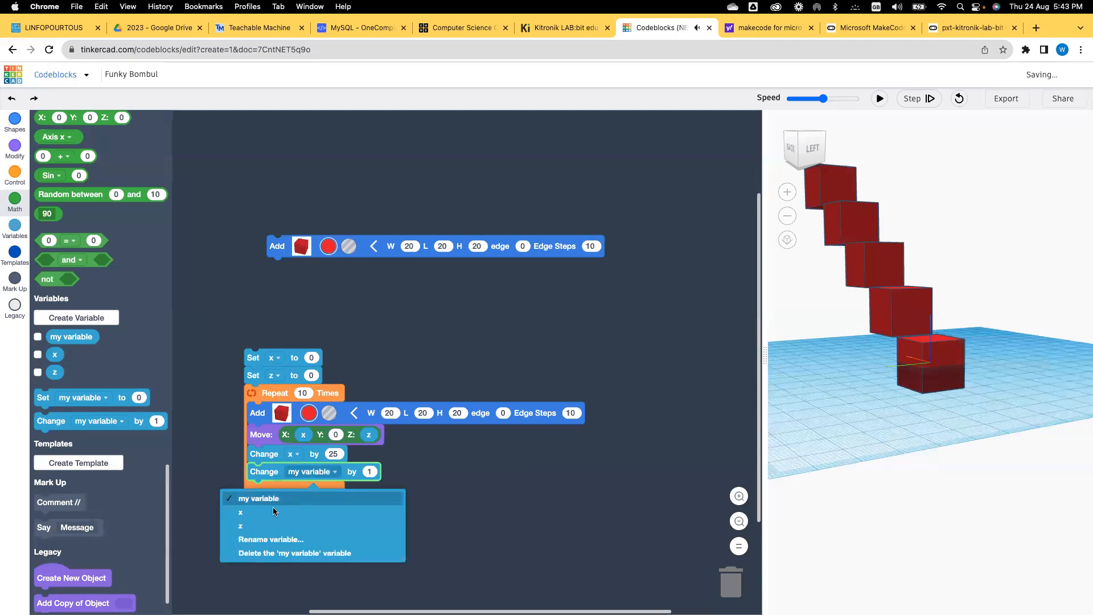
pyautogui.click(267, 526)
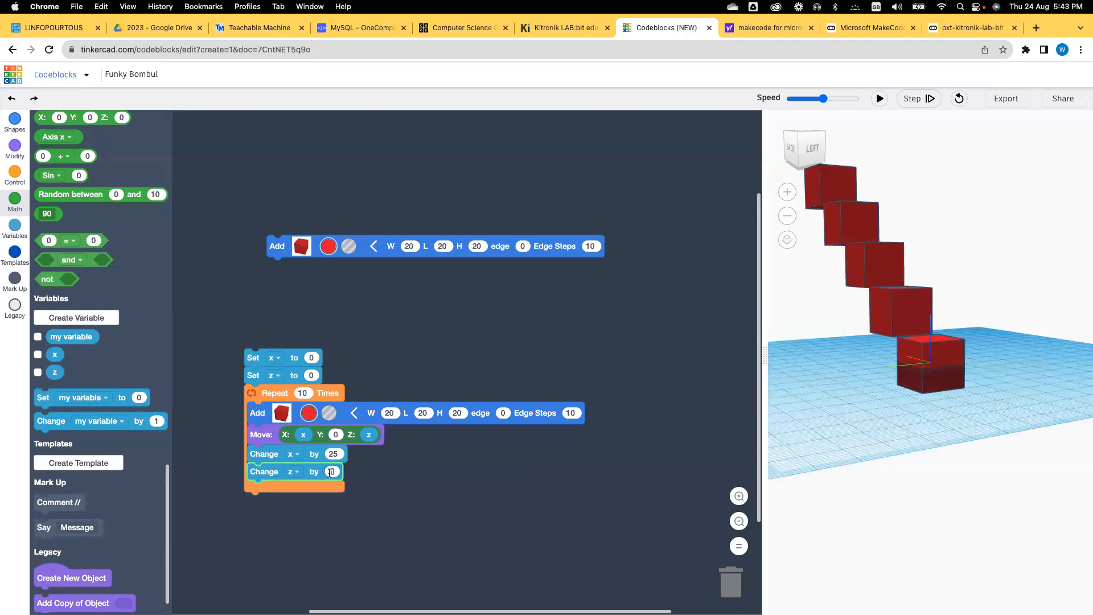
pyautogui.write('0')
# Delete the standalone box block above the loop and reorder the Set blocks so that z comes before x.
pyautogui.click(277, 248)
pyautogui.moveTo(277, 251); pyautogui.dragTo(66, 270)
pyautogui.moveTo(248, 406); pyautogui.dragTo(259, 375)
pyautogui.moveTo(255, 484); pyautogui.dragTo(254, 334)
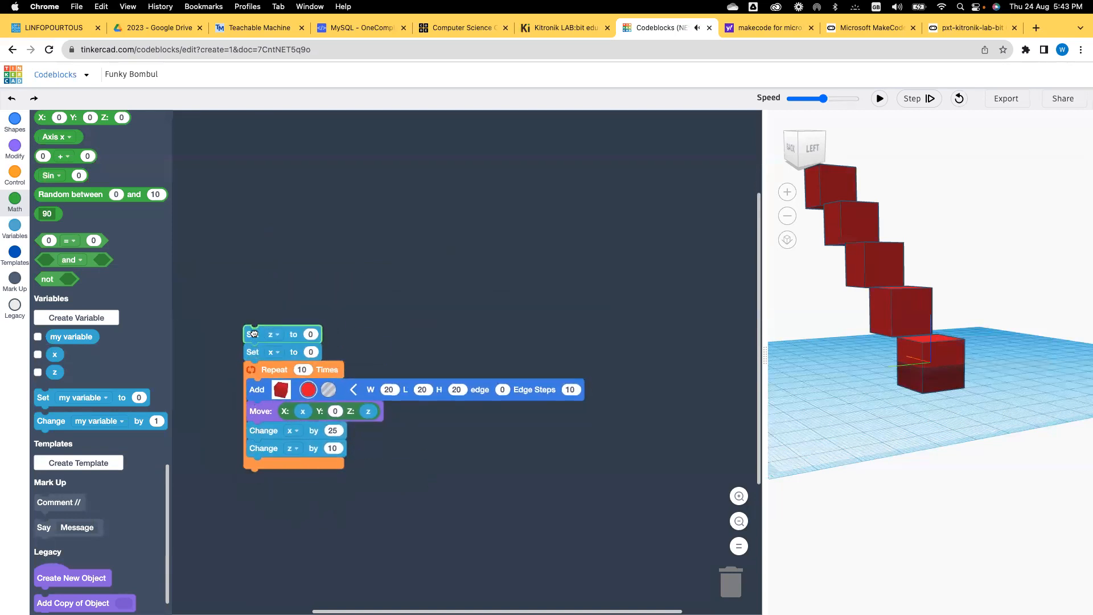
# Run the loop code at the slowest speed and view the growing staircase of boxes from the back.
pyautogui.scroll(-5, 254, 334)
pyautogui.click(877, 100)
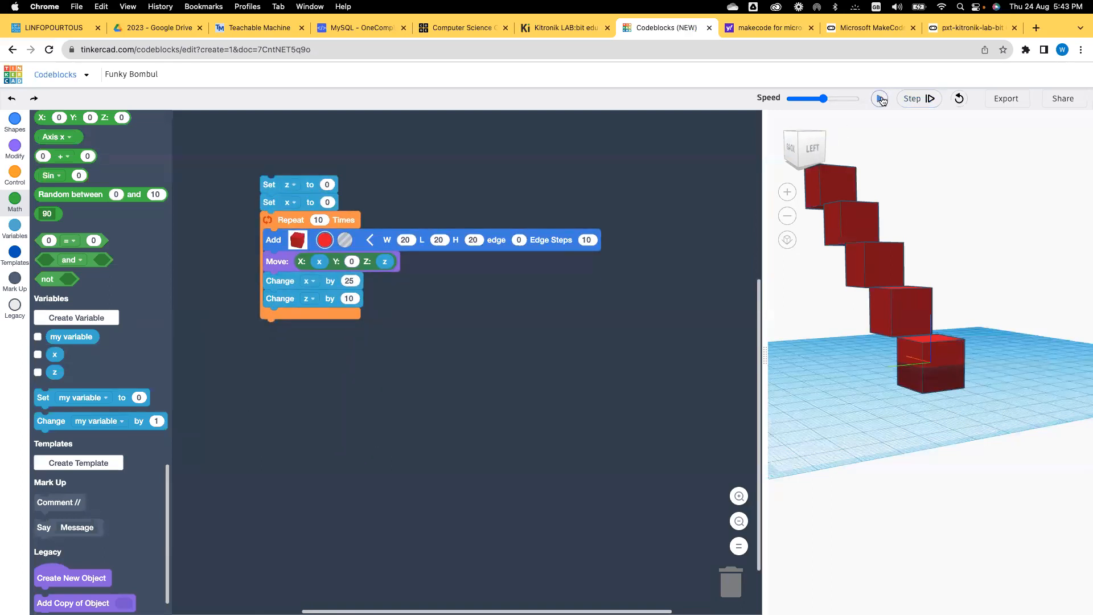
pyautogui.moveTo(823, 98); pyautogui.dragTo(791, 98)
pyautogui.click(880, 99)
pyautogui.scroll(-2, 843, 332)
pyautogui.scroll(-2, 830, 381)
pyautogui.moveTo(830, 381); pyautogui.dragTo(961, 457)
pyautogui.scroll(3, 883, 442)
pyautogui.scroll(-4, 878, 444)
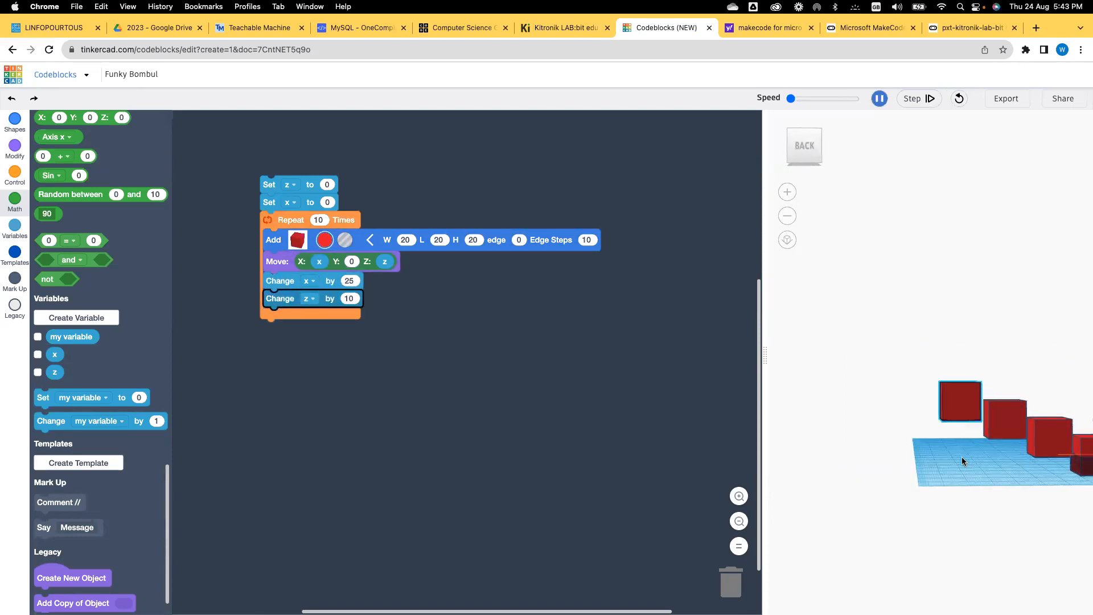